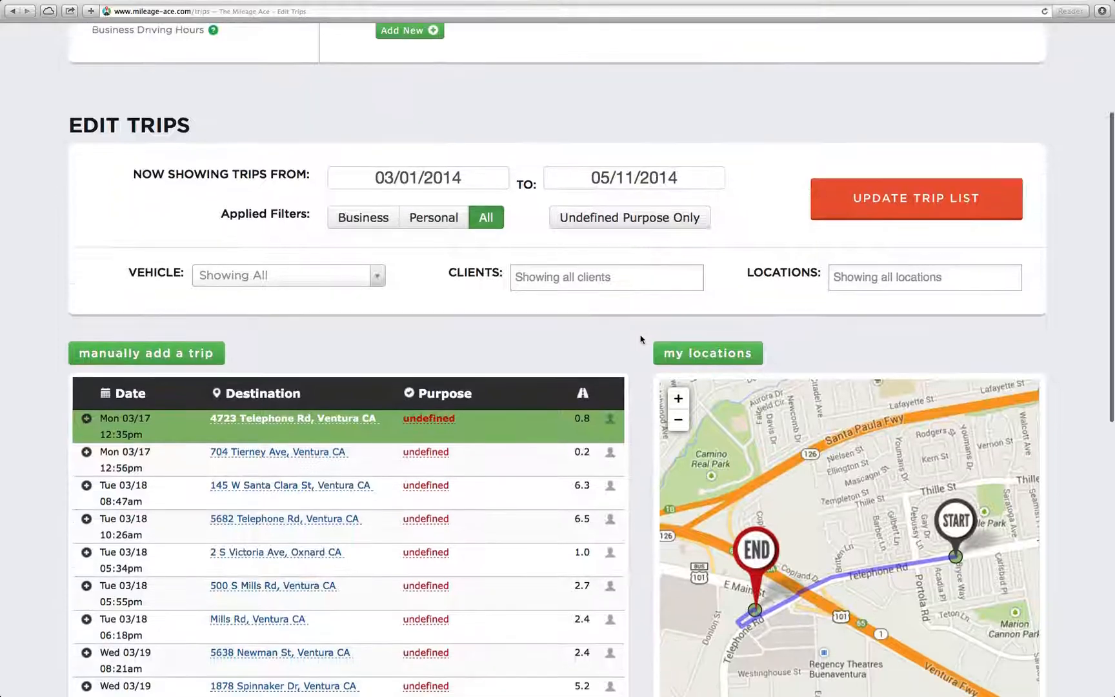
# - Mark the Tue 03/18 06:18pm trip to Mills Rd, Ventura as a business trip
pyautogui.scroll(-2, 641, 339)
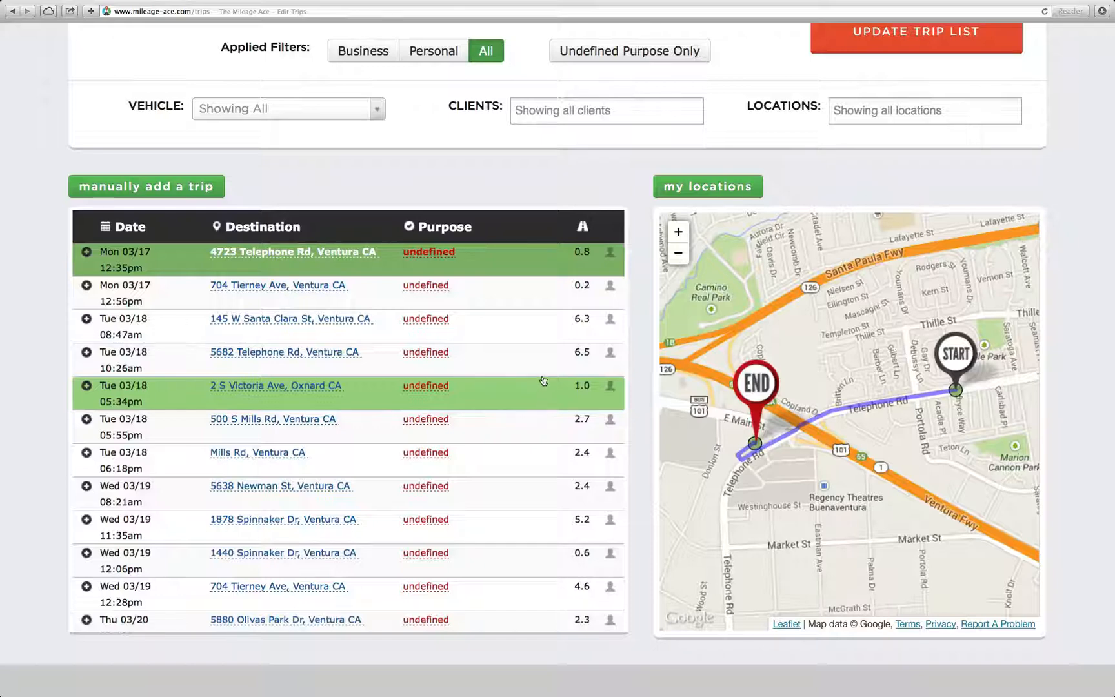
pyautogui.scroll(-3, 490, 380)
pyautogui.scroll(-1, 492, 378)
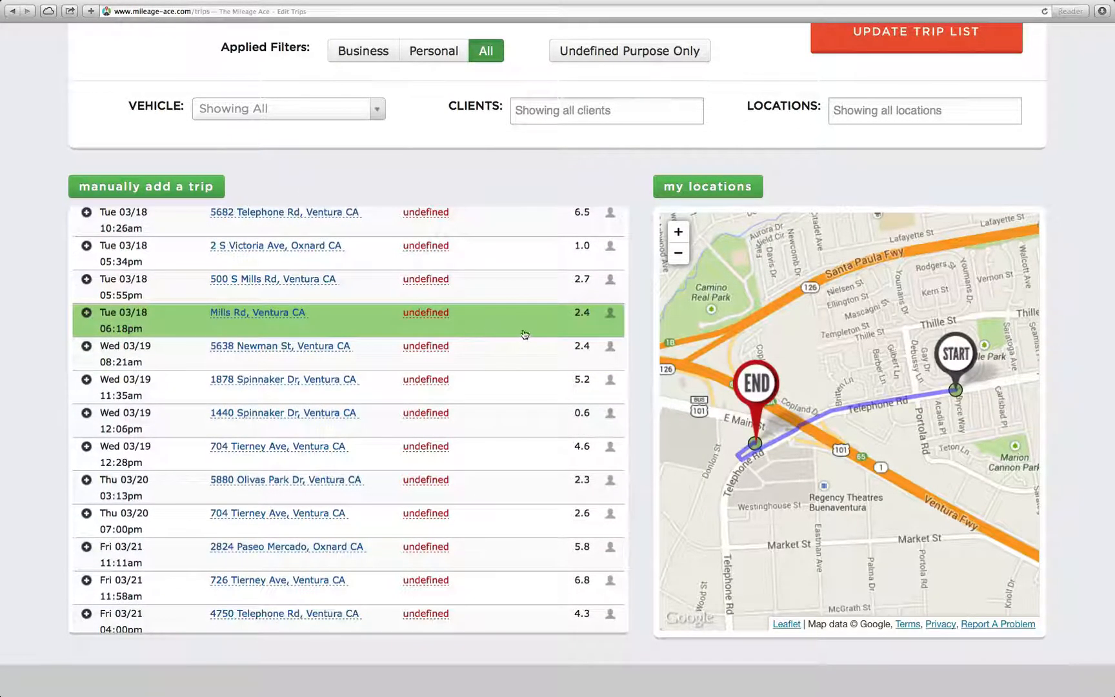
pyautogui.click(610, 313)
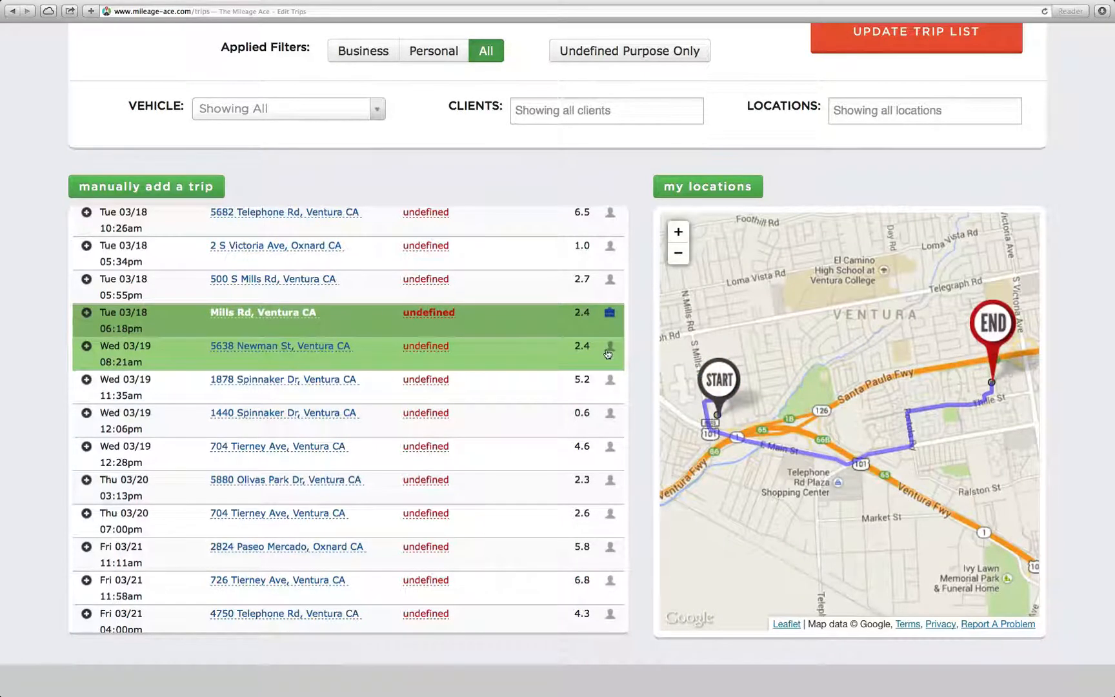
# - Set the purpose of the Tue 03/18 06:18pm trip to "My Purpose"
pyautogui.click(450, 314)
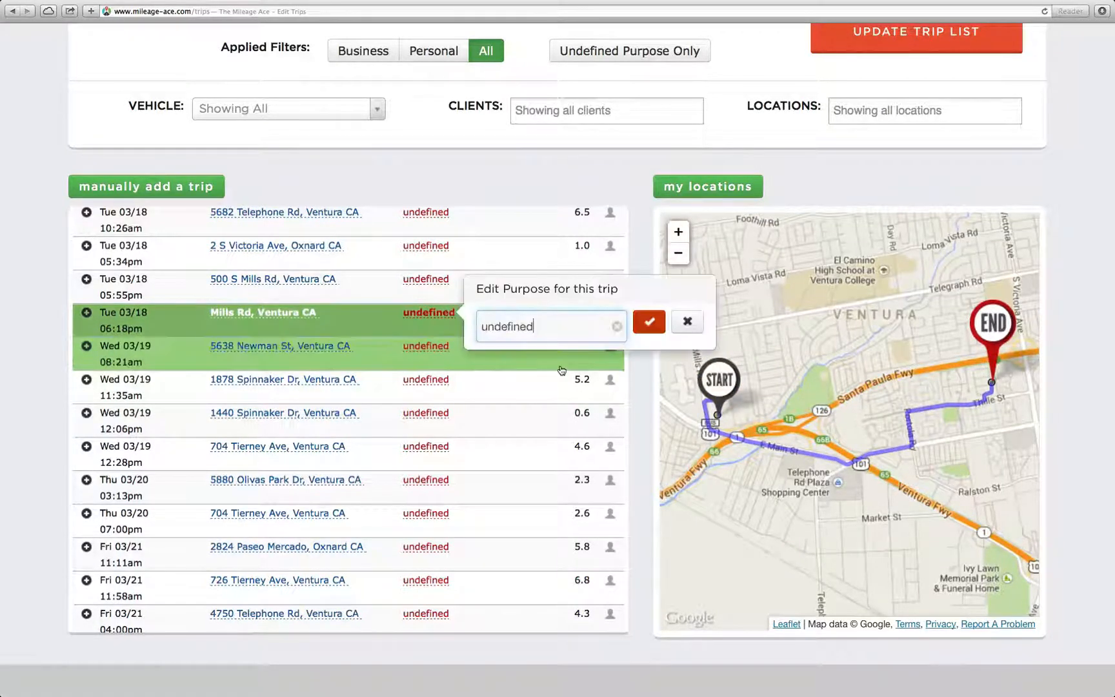
pyautogui.click(616, 326)
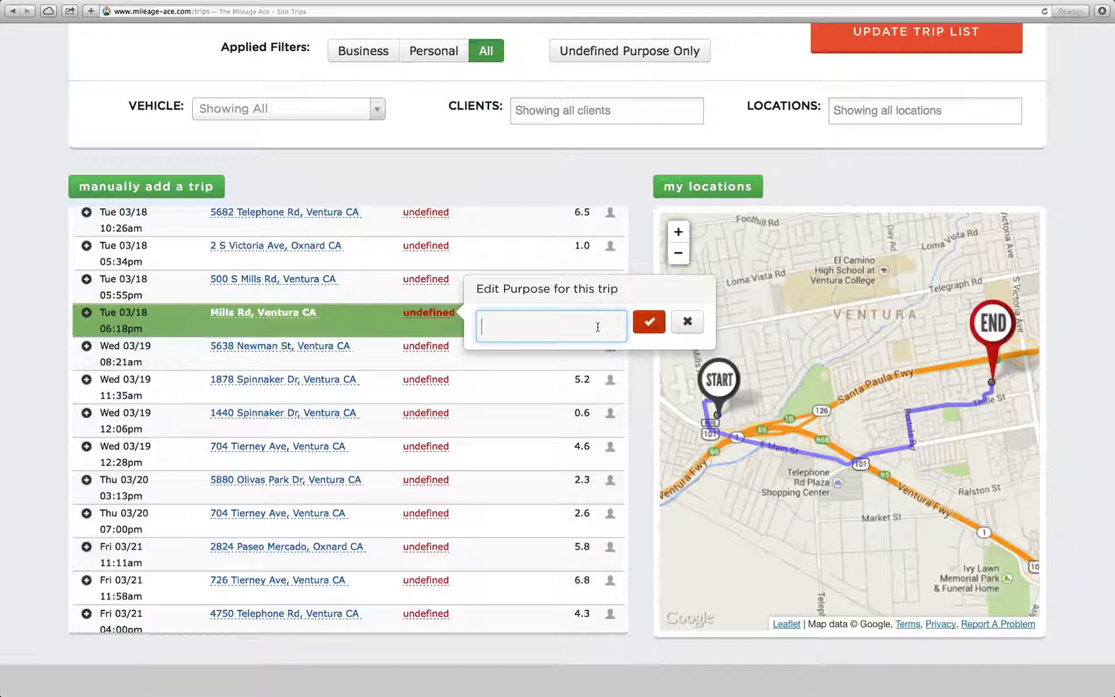
pyautogui.write('My Purpose')
pyautogui.click(650, 324)
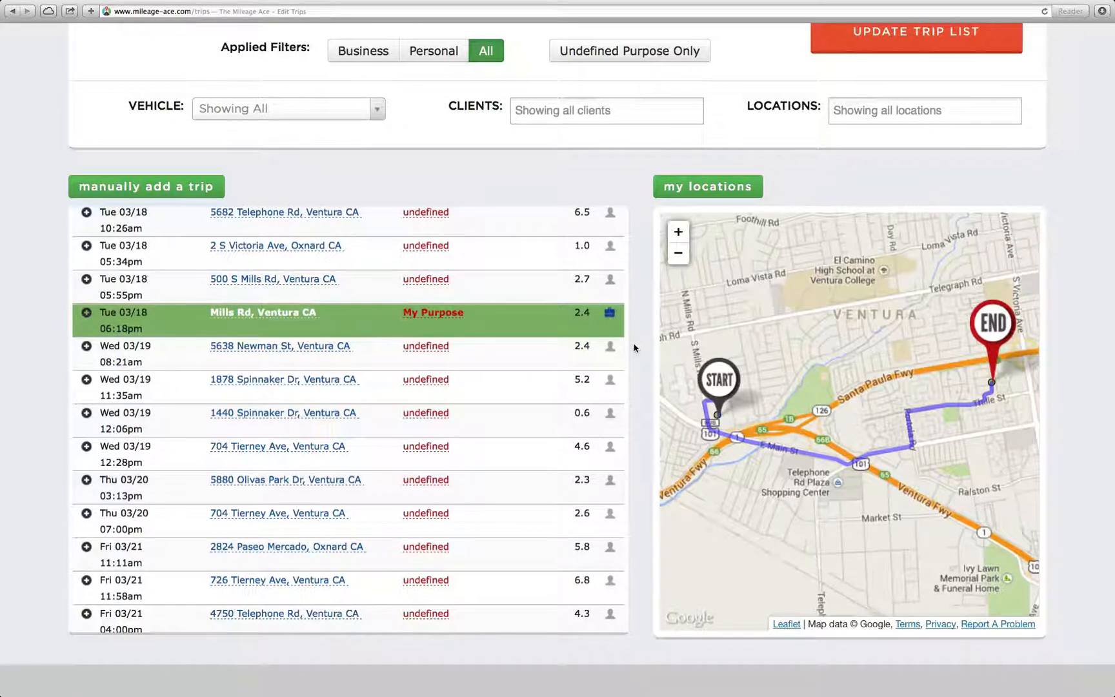
# - Switch to Google Chrome to examine a trip list with named destinations and purposes, and return to the trip list in Safari
pyautogui.scroll(5, 504, 386)
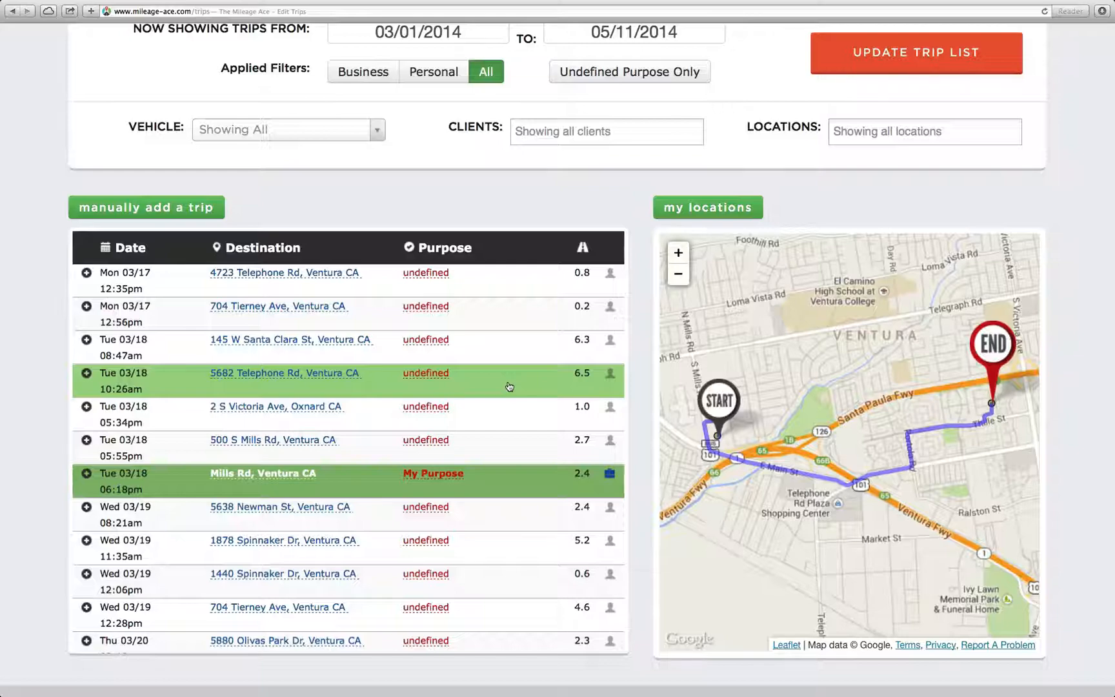
pyautogui.press('super+Tab')
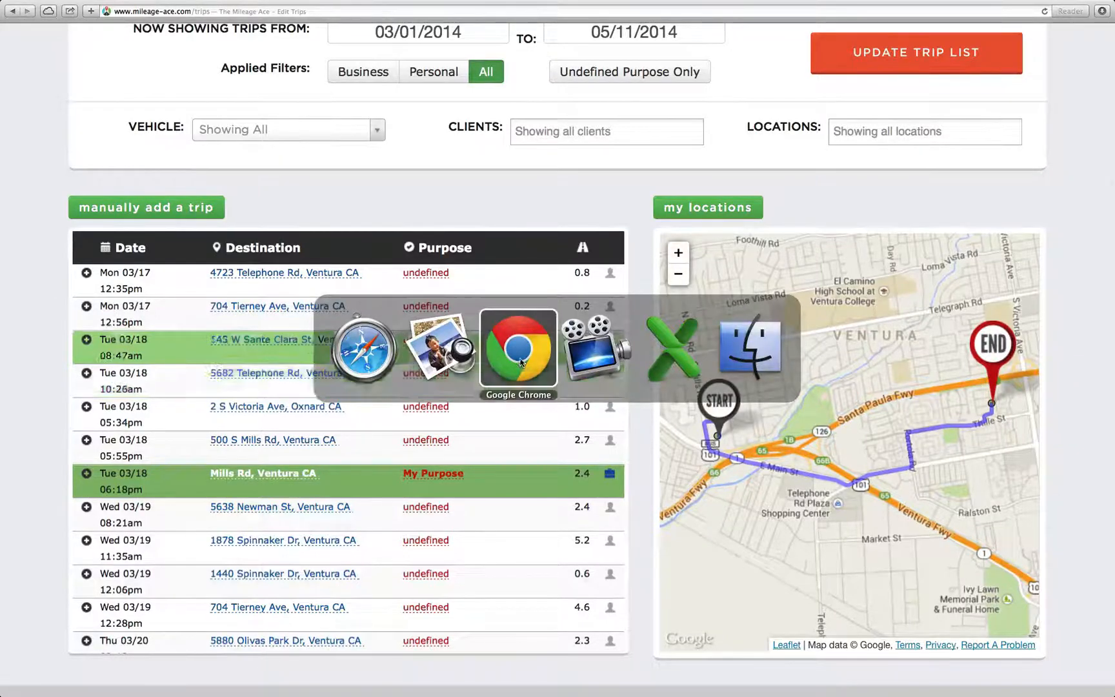
pyautogui.click(520, 363)
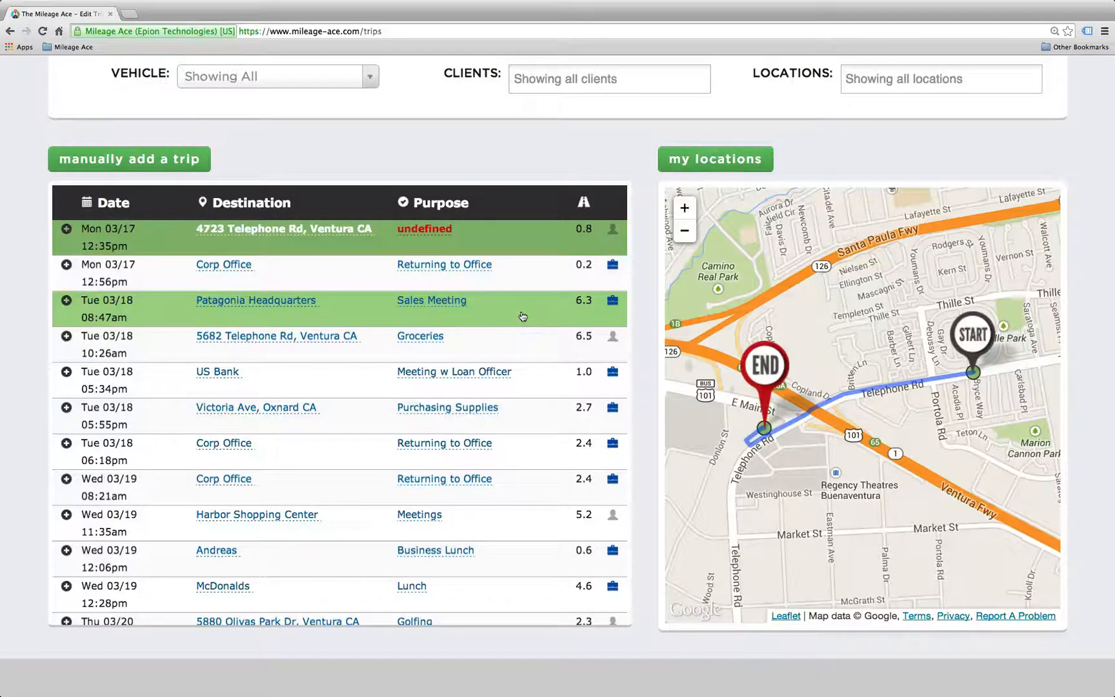
pyautogui.press('super+Tab')
pyautogui.scroll(1, 497, 303)
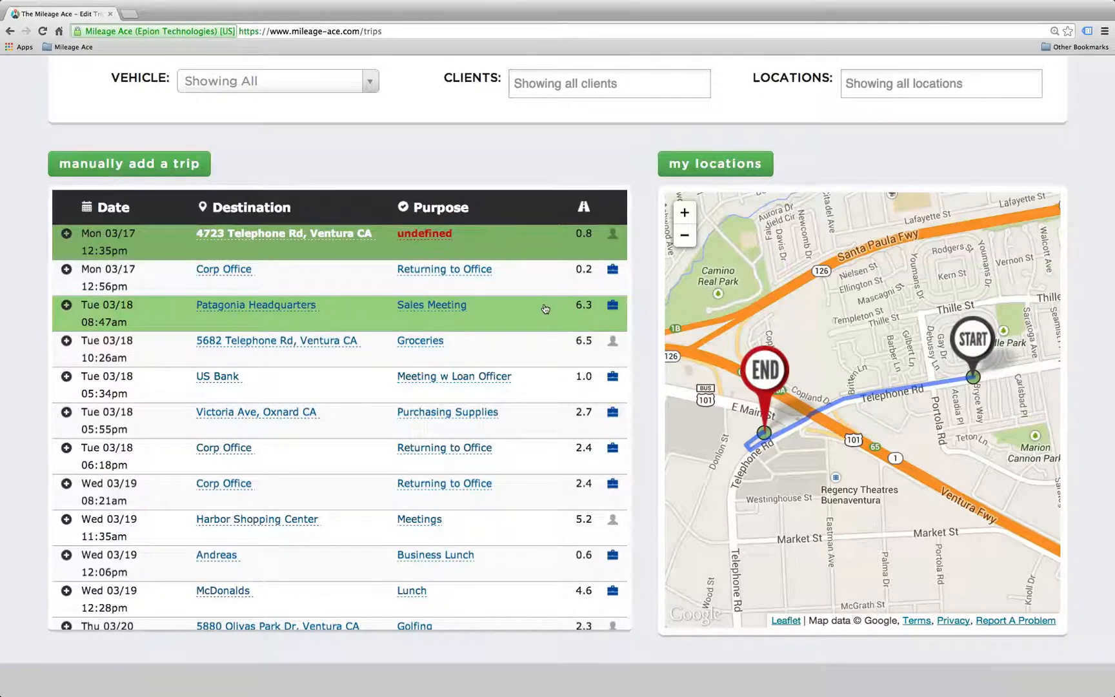
pyautogui.press('super+Tab')
pyautogui.press('super+Tab')
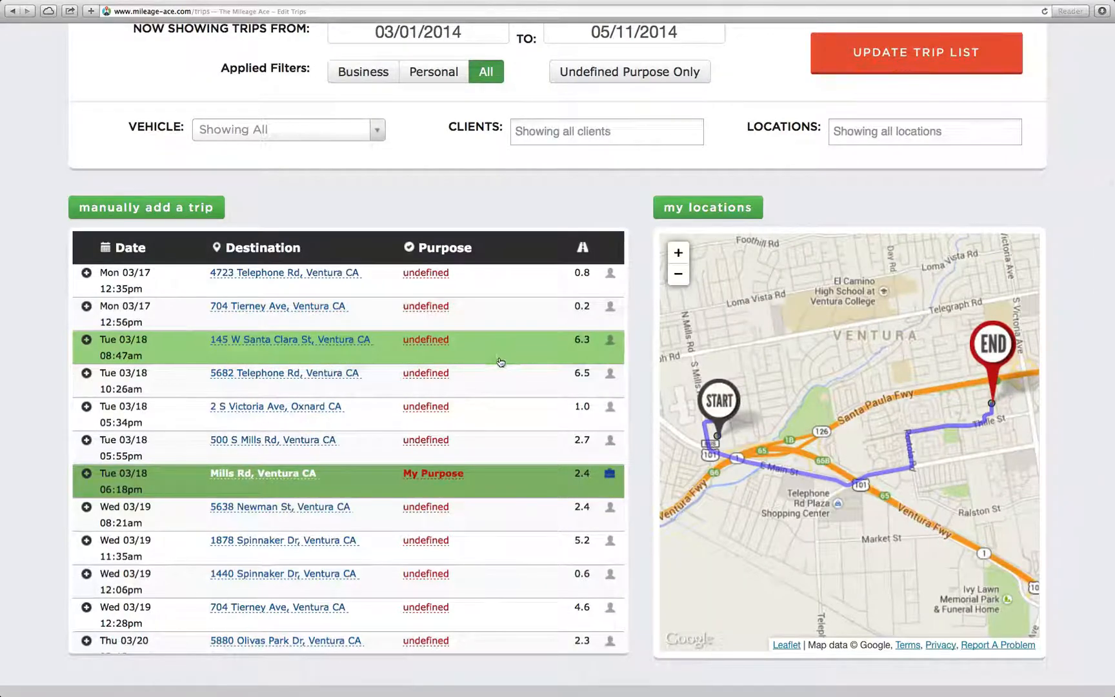
# - Open the page for managing saved locations from the trip list
pyautogui.scroll(-1, 505, 360)
pyautogui.scroll(1, 505, 360)
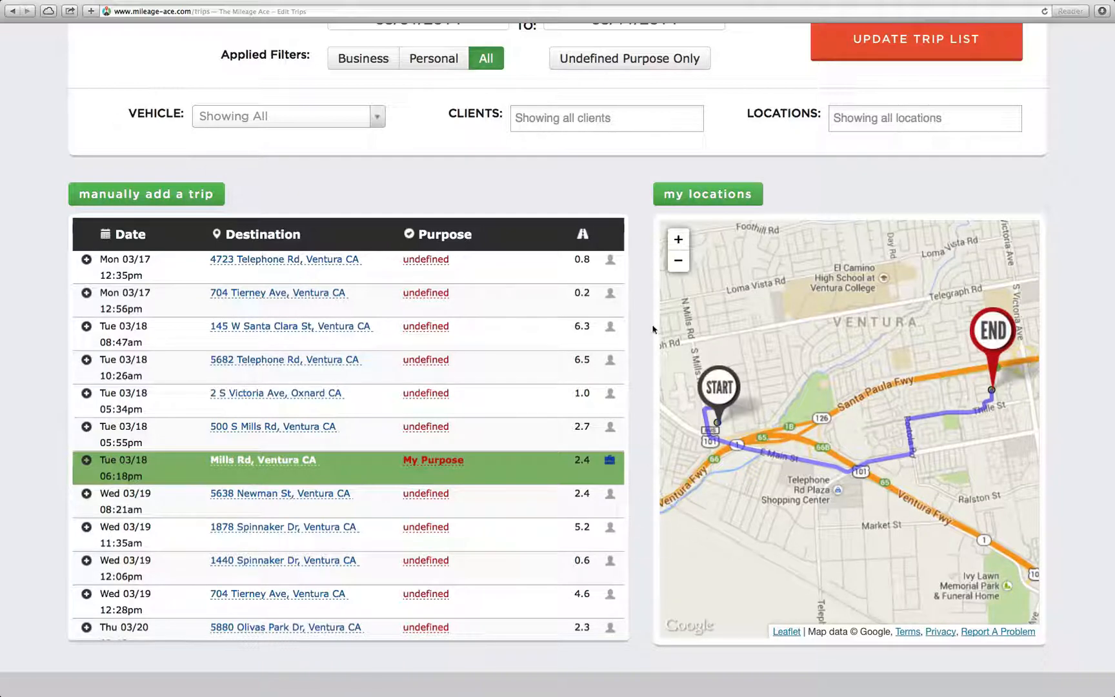
pyautogui.scroll(1, 699, 213)
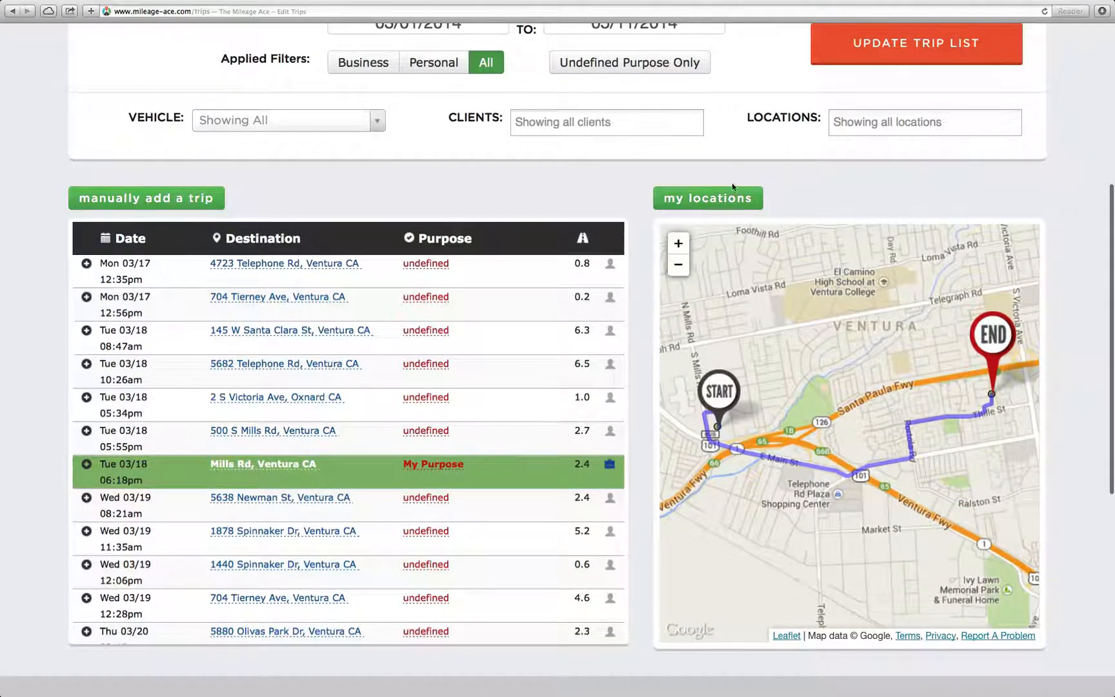
pyautogui.click(698, 200)
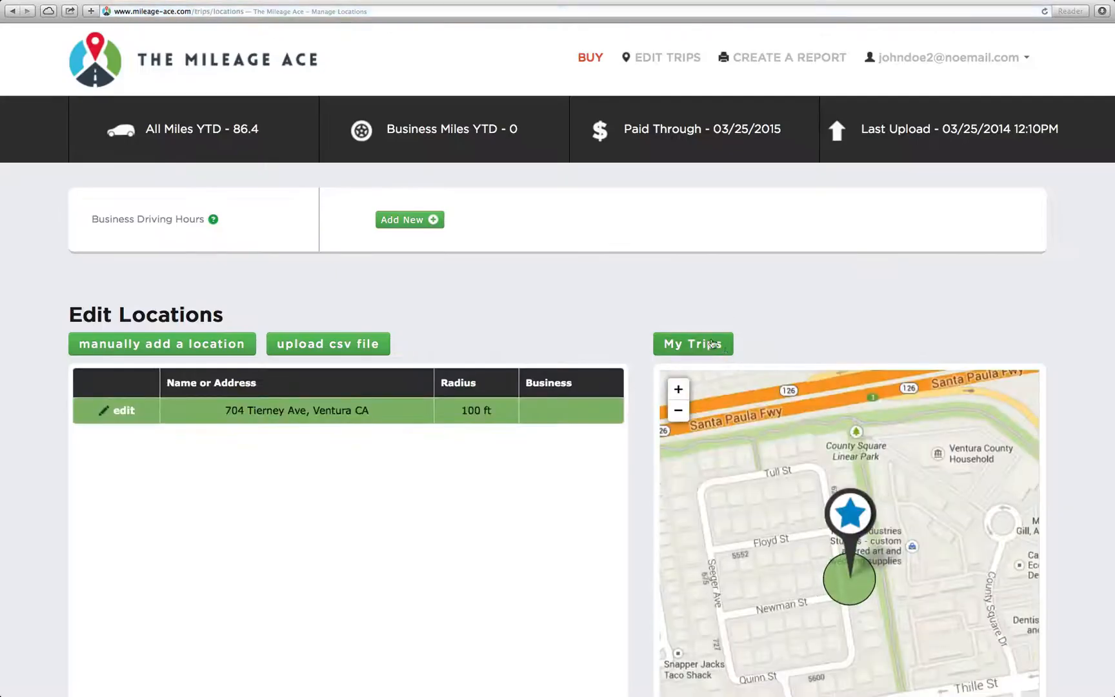
pyautogui.scroll(-1, 642, 338)
pyautogui.scroll(2, 643, 338)
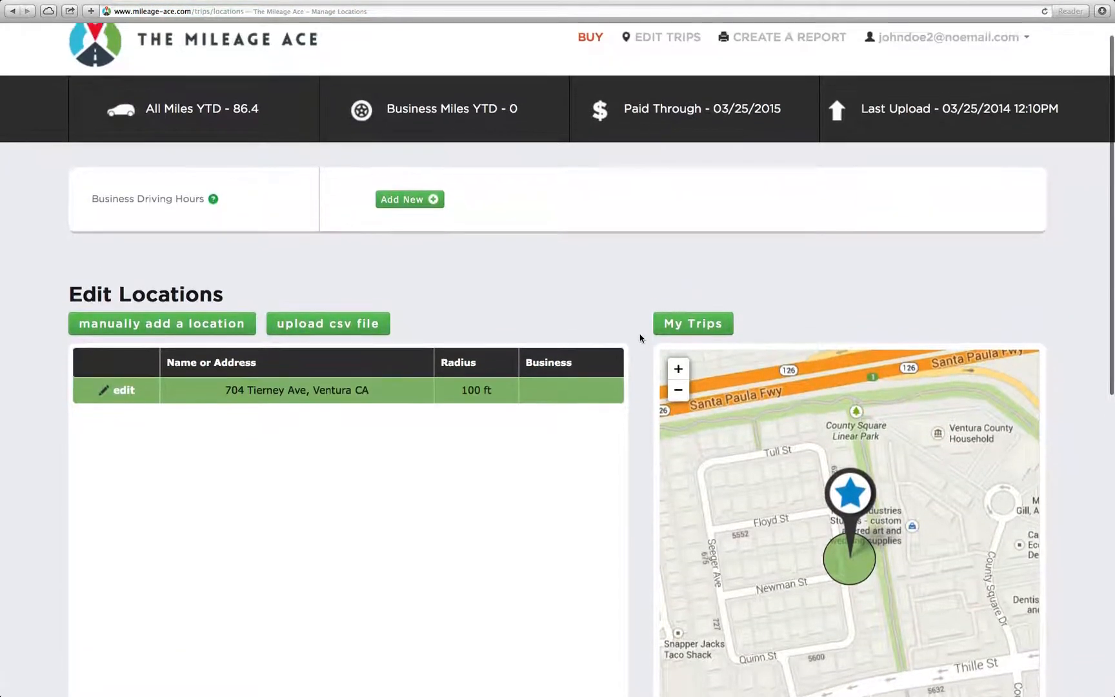
# - View the account menu's saved locations entry, close it, and examine the saved location with its radius on the map
pyautogui.click(931, 64)
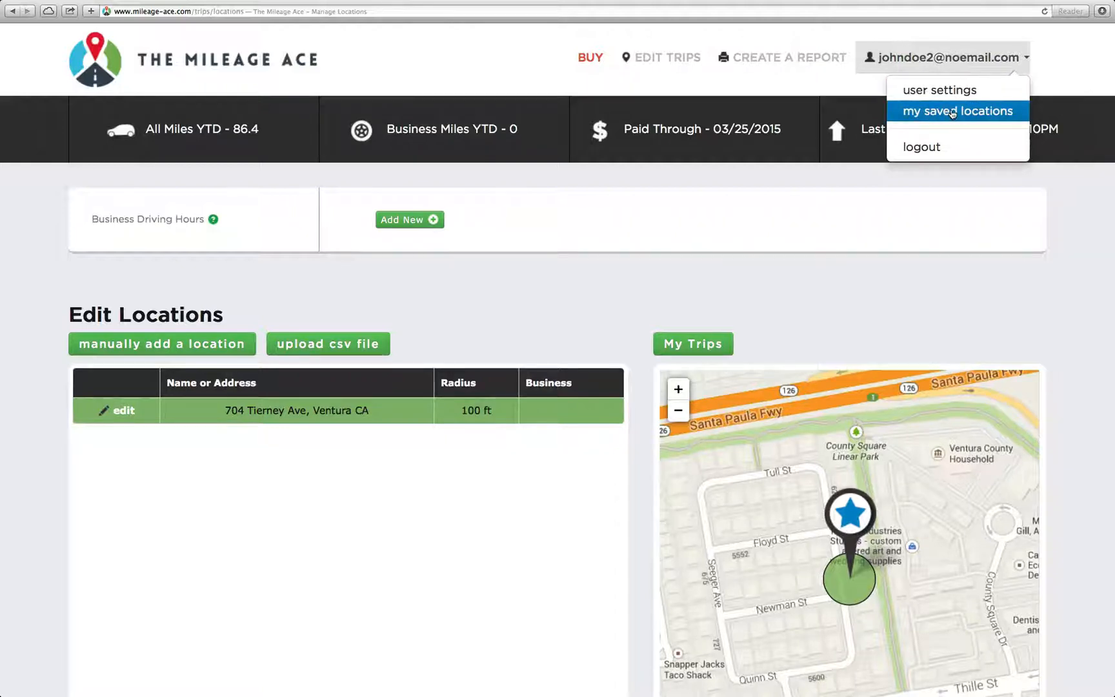
pyautogui.click(639, 339)
pyautogui.scroll(-4, 642, 336)
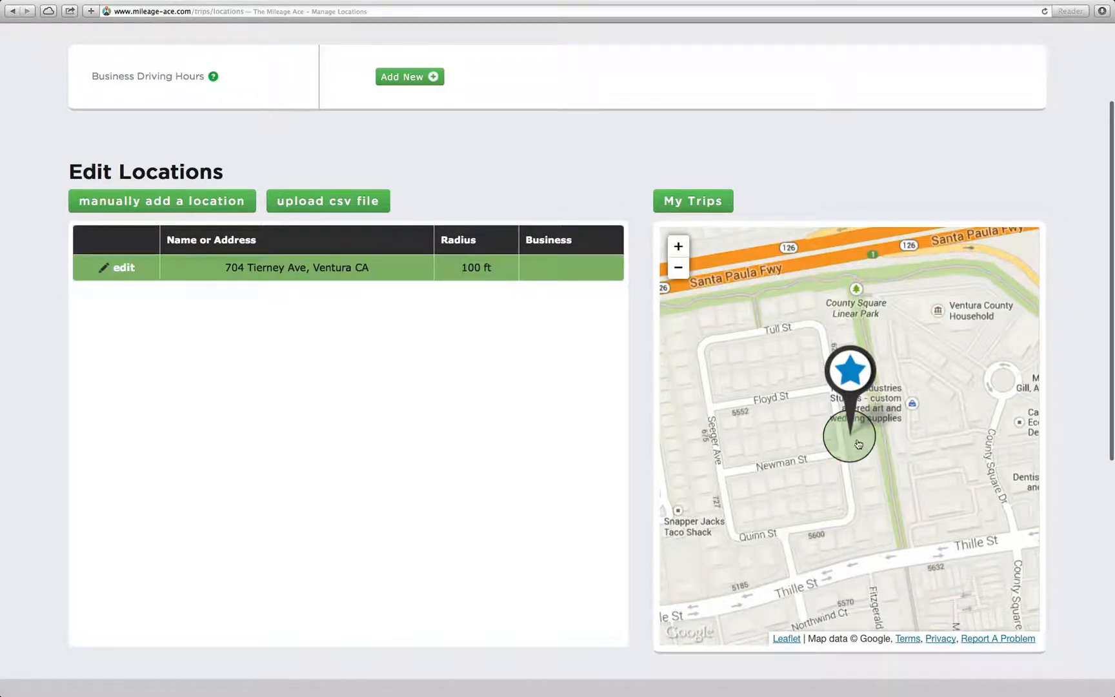
pyautogui.scroll(1, 77, 227)
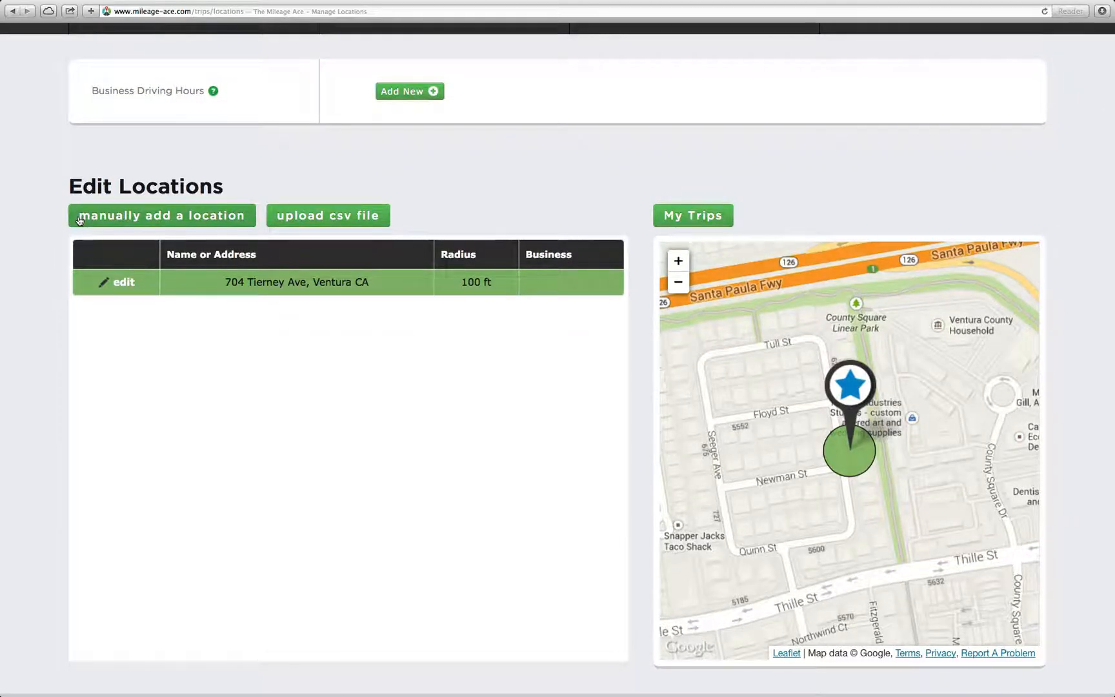
# - Start manually adding a location by map and place its marker near S Mills Rd in Ventura
pyautogui.scroll(2, 40, 224)
pyautogui.click(140, 256)
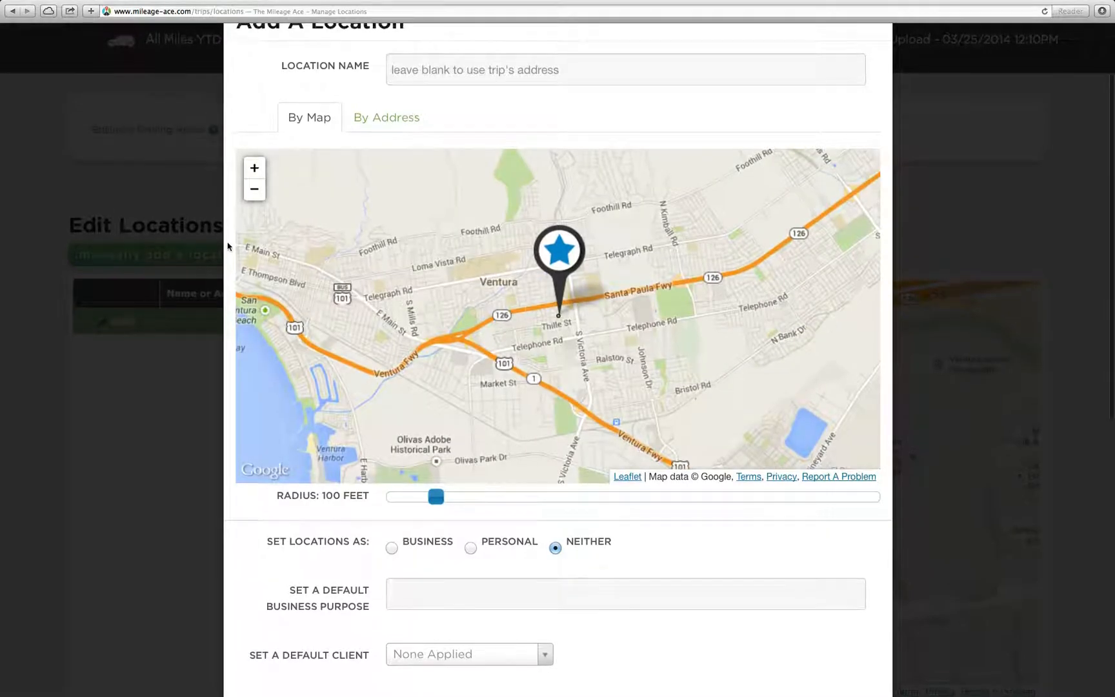
pyautogui.scroll(1, 227, 246)
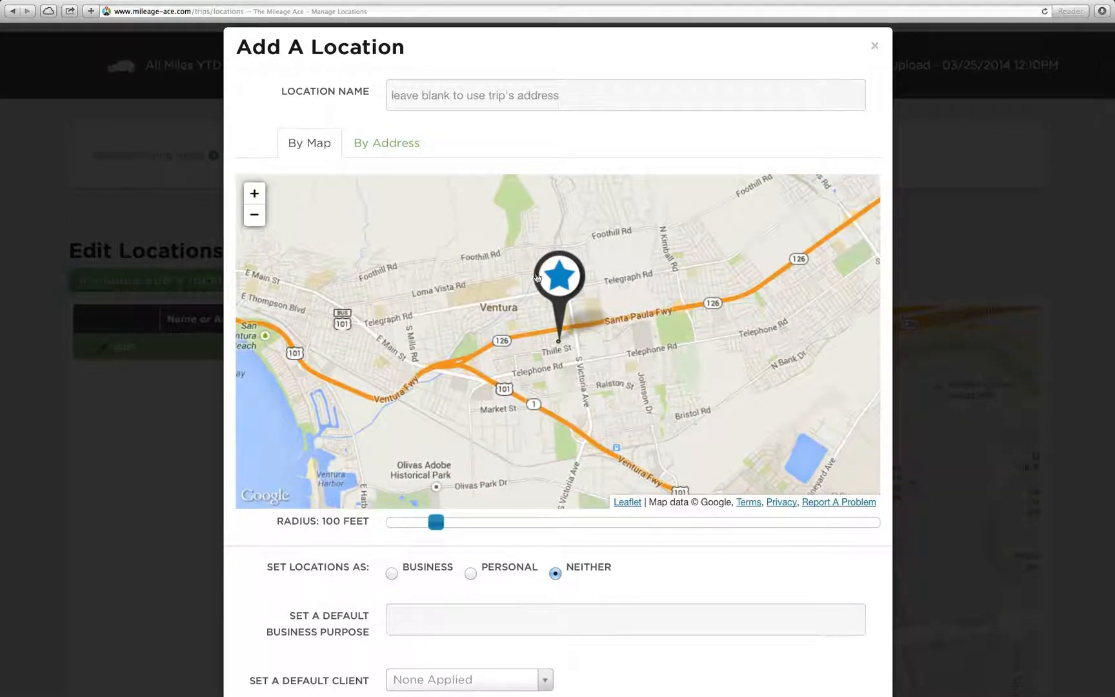
pyautogui.moveTo(559, 285)
pyautogui.mouseDown()
pyautogui.moveTo(523, 268)
pyautogui.moveTo(426, 297)
pyautogui.mouseUp()
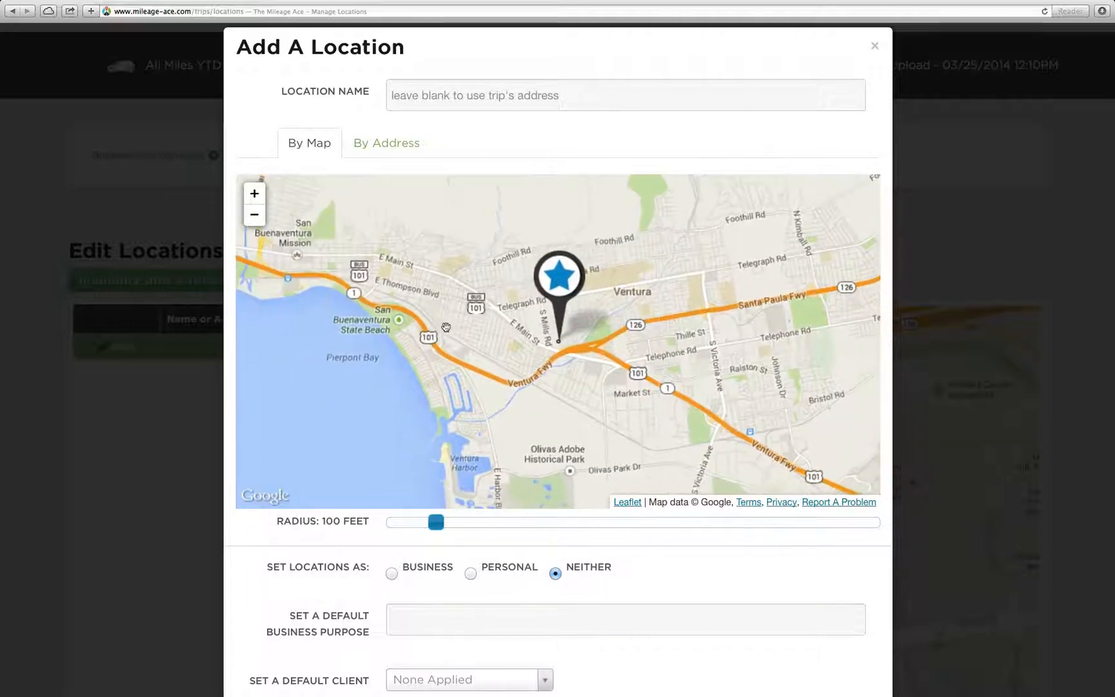
pyautogui.scroll(1, 235, 143)
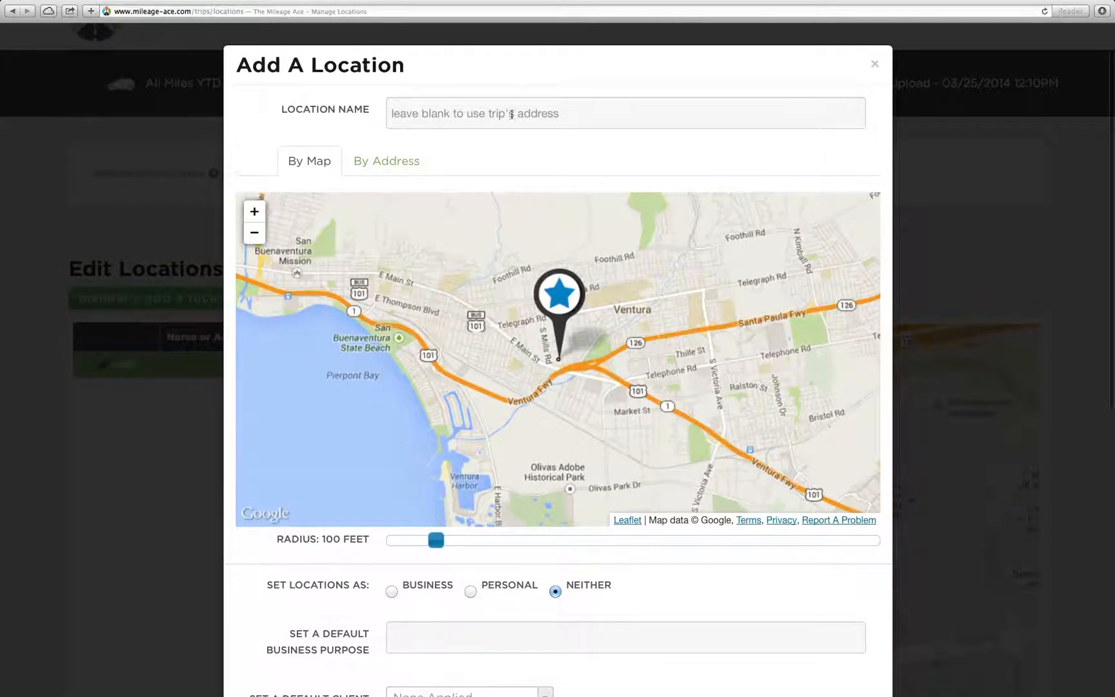
pyautogui.scroll(-1, 232, 118)
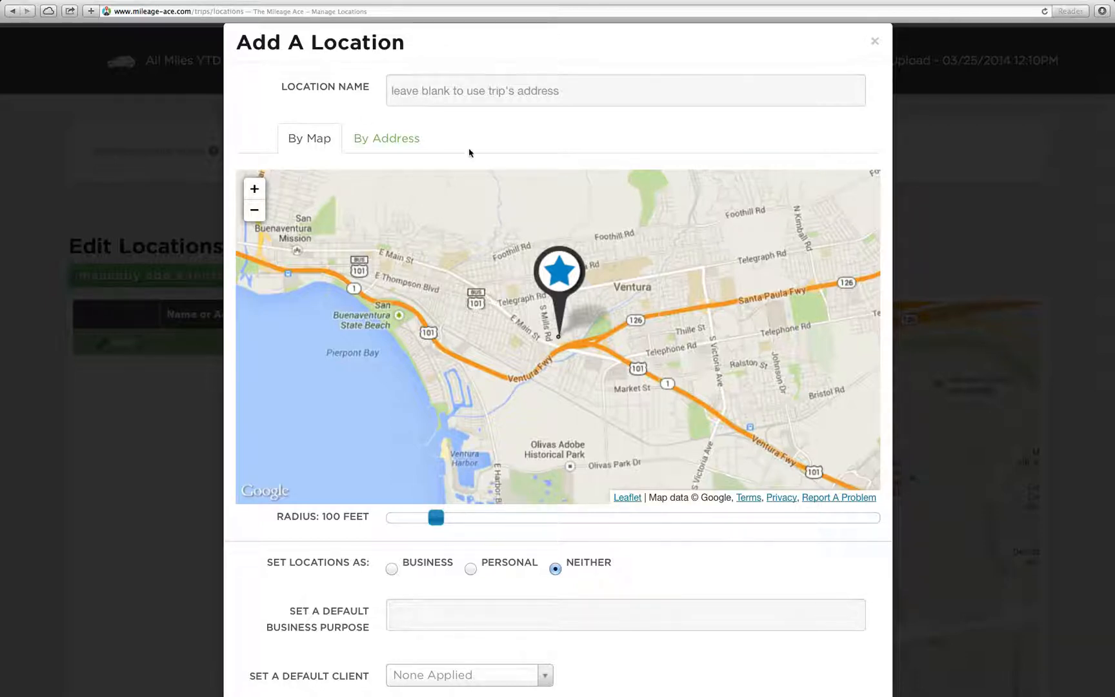
# - Try a 1.0 mile radius around the new location's marker and adjust the marker's position slightly
pyautogui.click(587, 92)
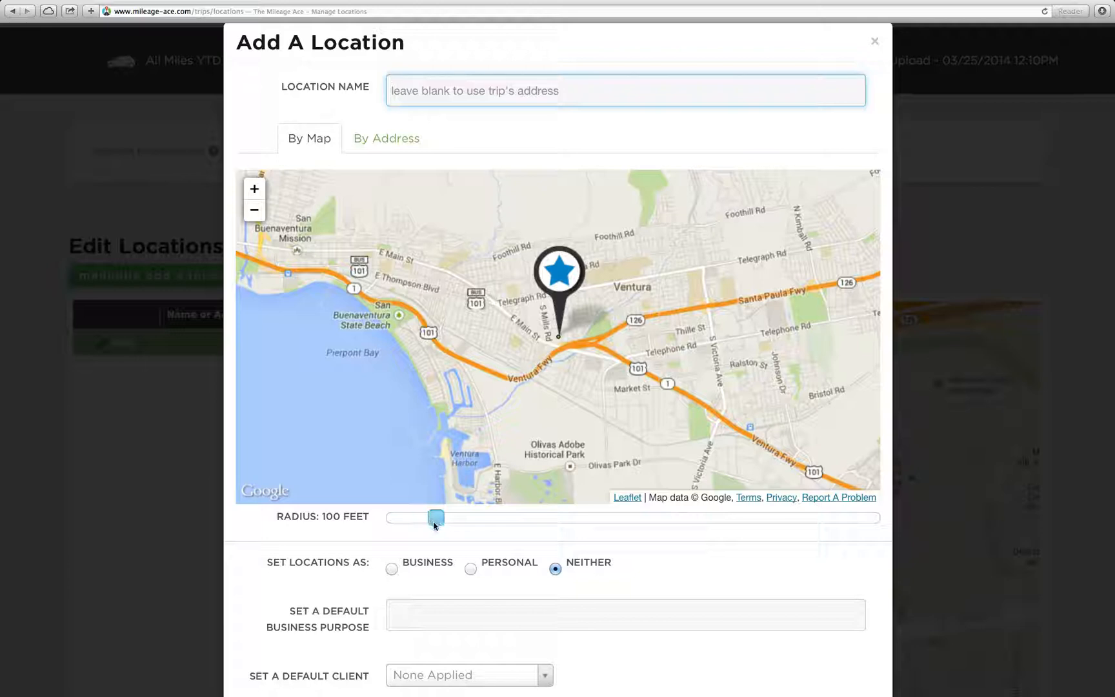
pyautogui.moveTo(435, 525); pyautogui.dragTo(653, 508)
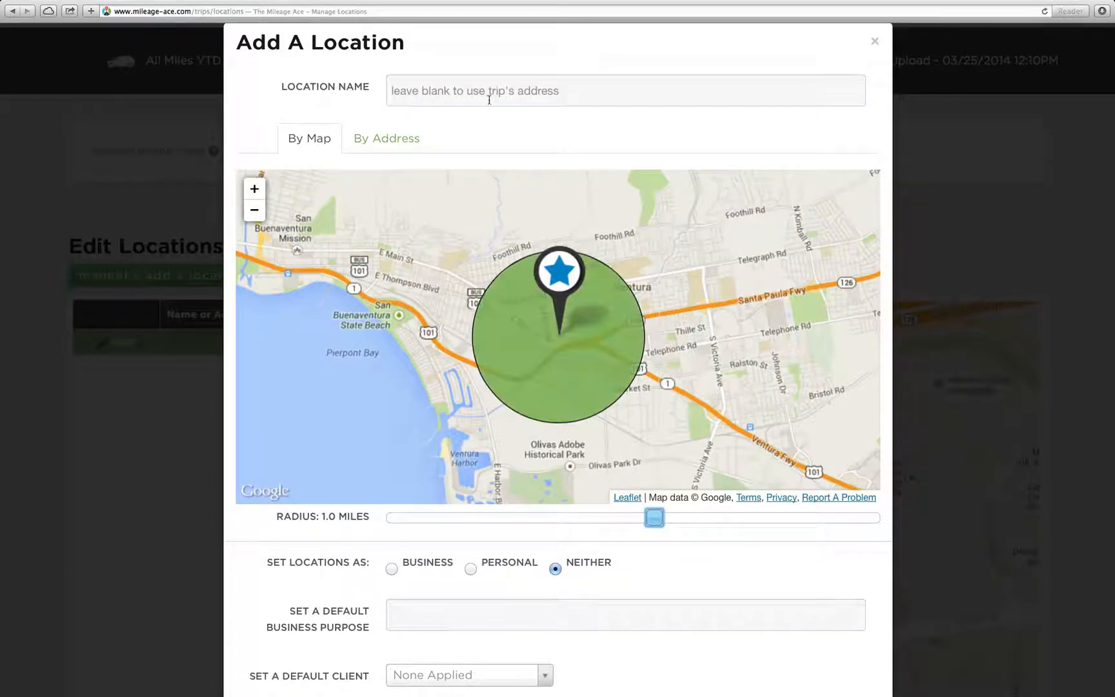
pyautogui.moveTo(579, 282); pyautogui.dragTo(566, 285)
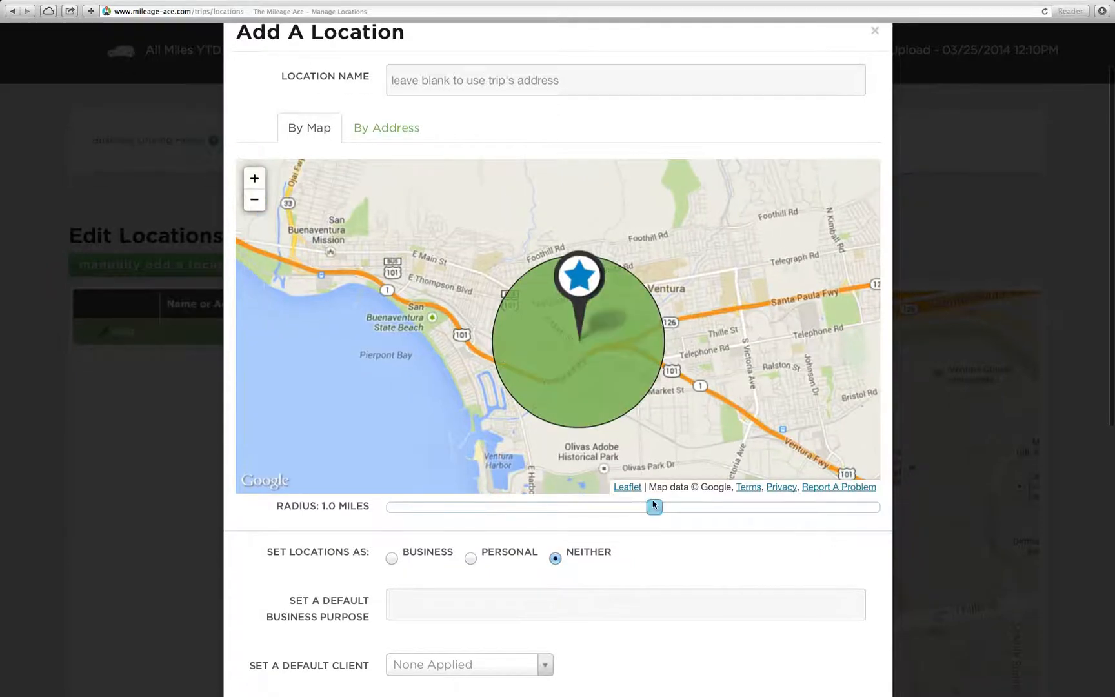
# - Set the new location's radius to 442 feet and place its marker east of S Mills Rd, between Dean Dr and E Main St
pyautogui.moveTo(655, 506); pyautogui.dragTo(497, 508)
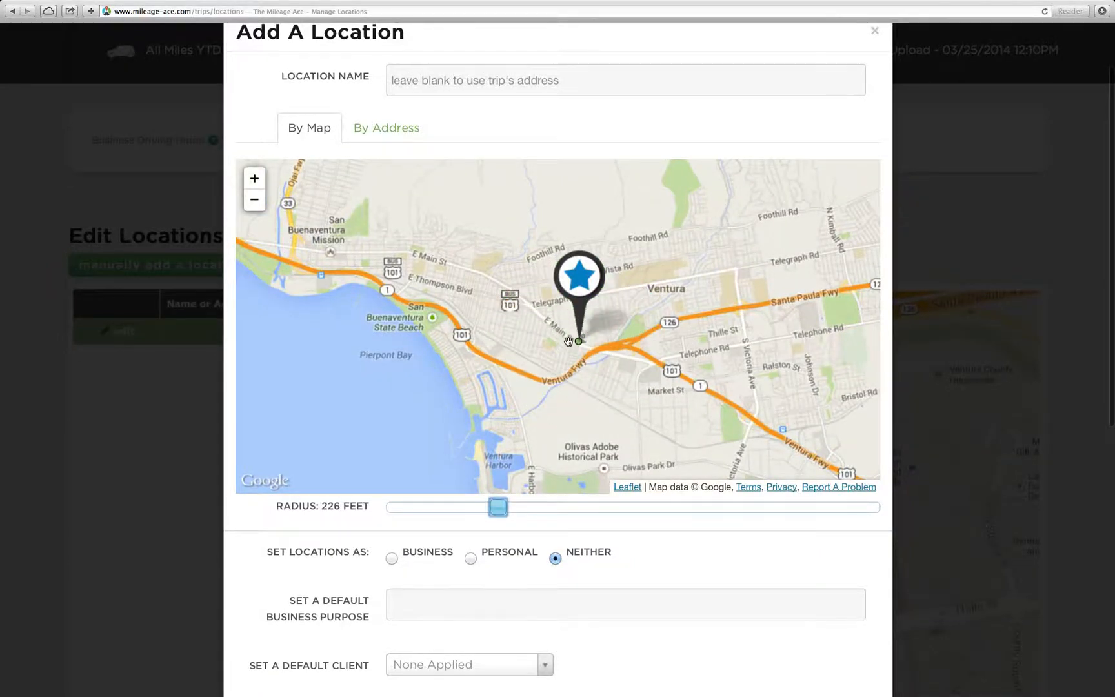
pyautogui.scroll(2, 618, 361)
pyautogui.scroll(1, 618, 361)
pyautogui.scroll(1, 596, 327)
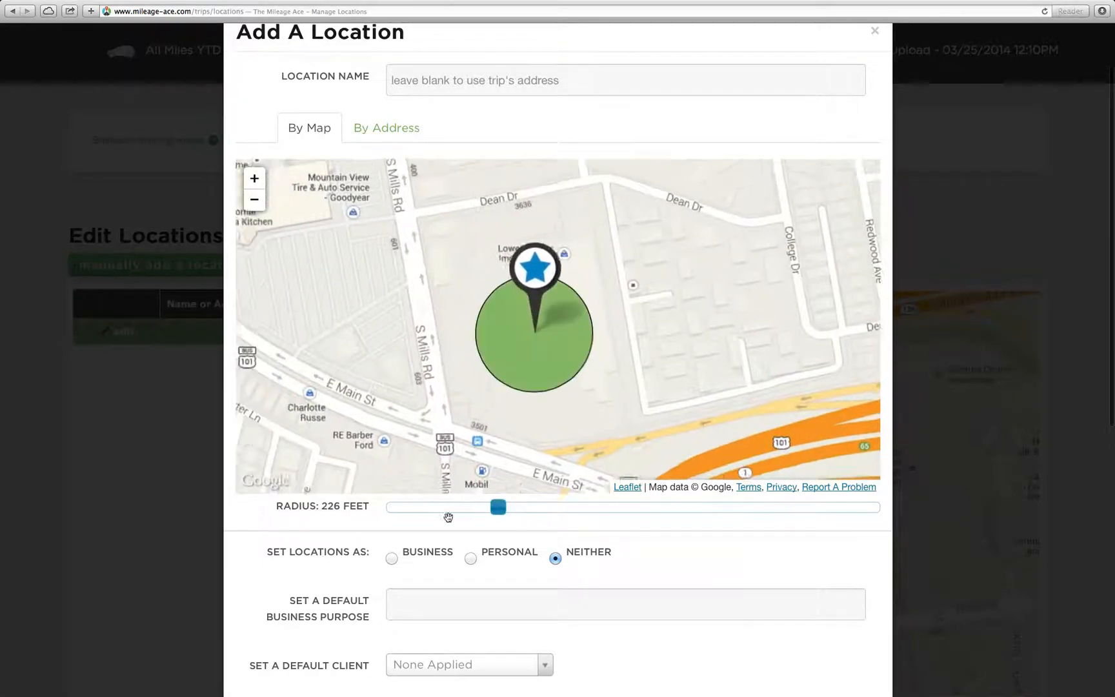
pyautogui.moveTo(498, 508); pyautogui.dragTo(531, 507)
pyautogui.moveTo(565, 288); pyautogui.dragTo(573, 291)
# - Examine the new location's name, business or personal type, default business purpose and default client settings
pyautogui.click(578, 81)
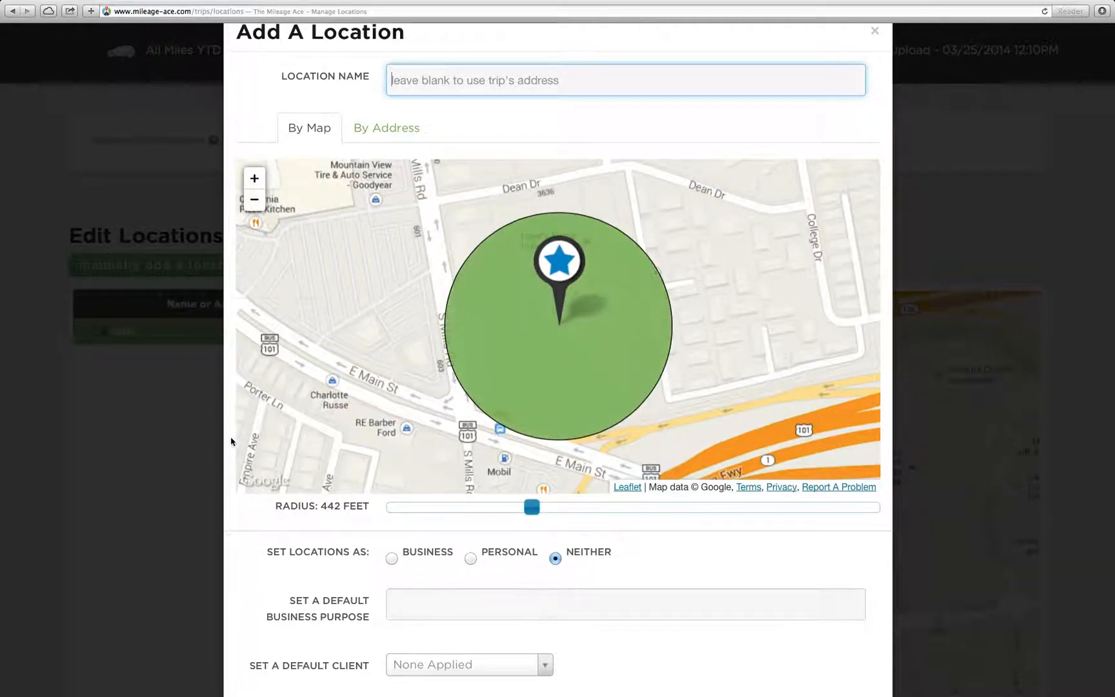
pyautogui.scroll(-3, 232, 438)
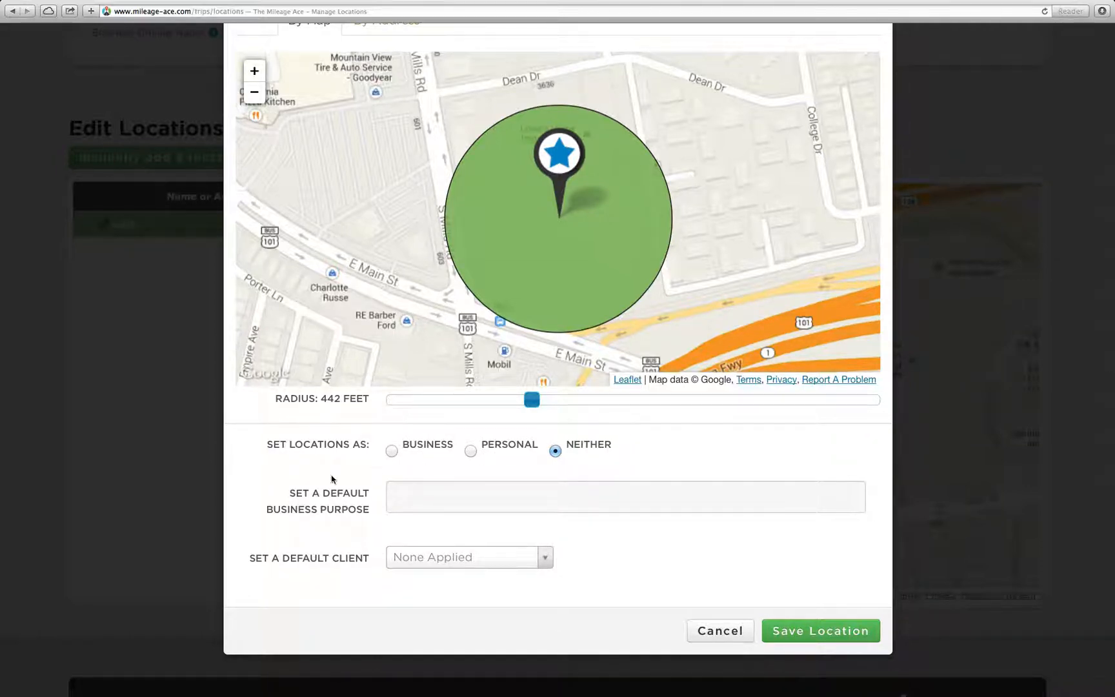
pyautogui.scroll(-1, 345, 496)
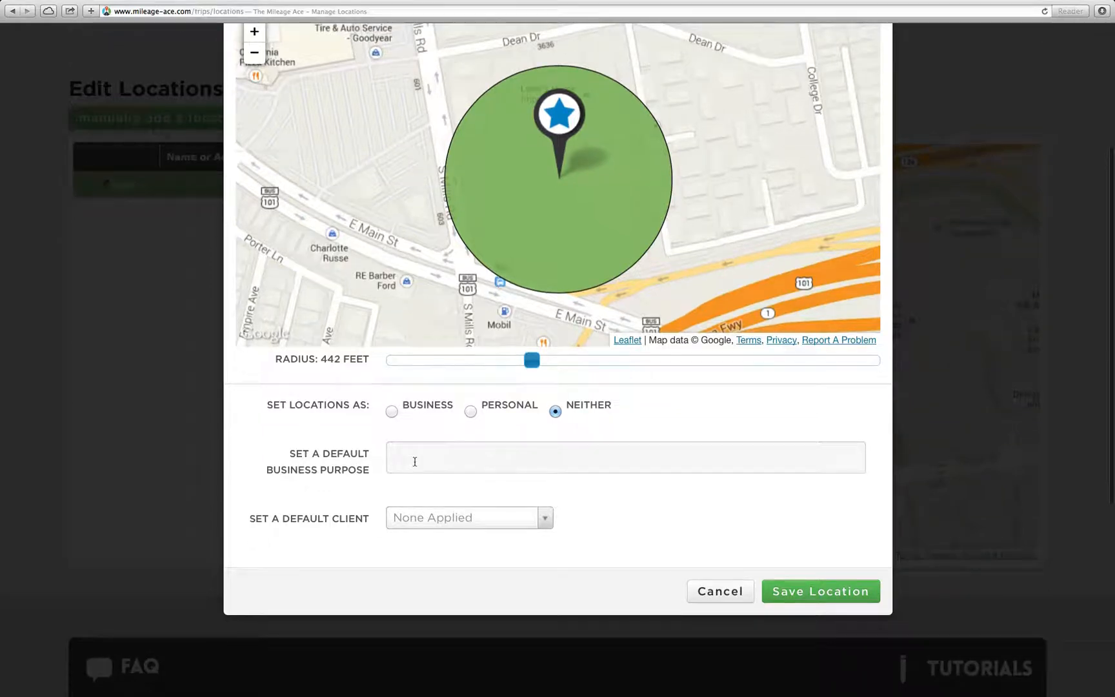
pyautogui.scroll(1, 323, 460)
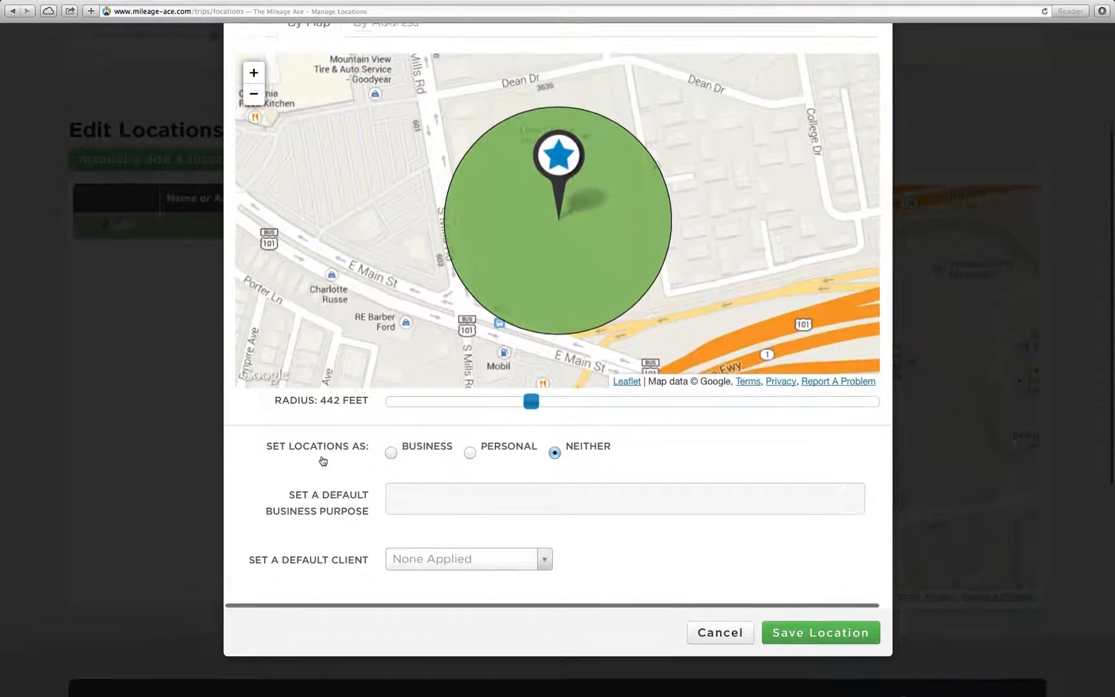
pyautogui.scroll(1, 349, 477)
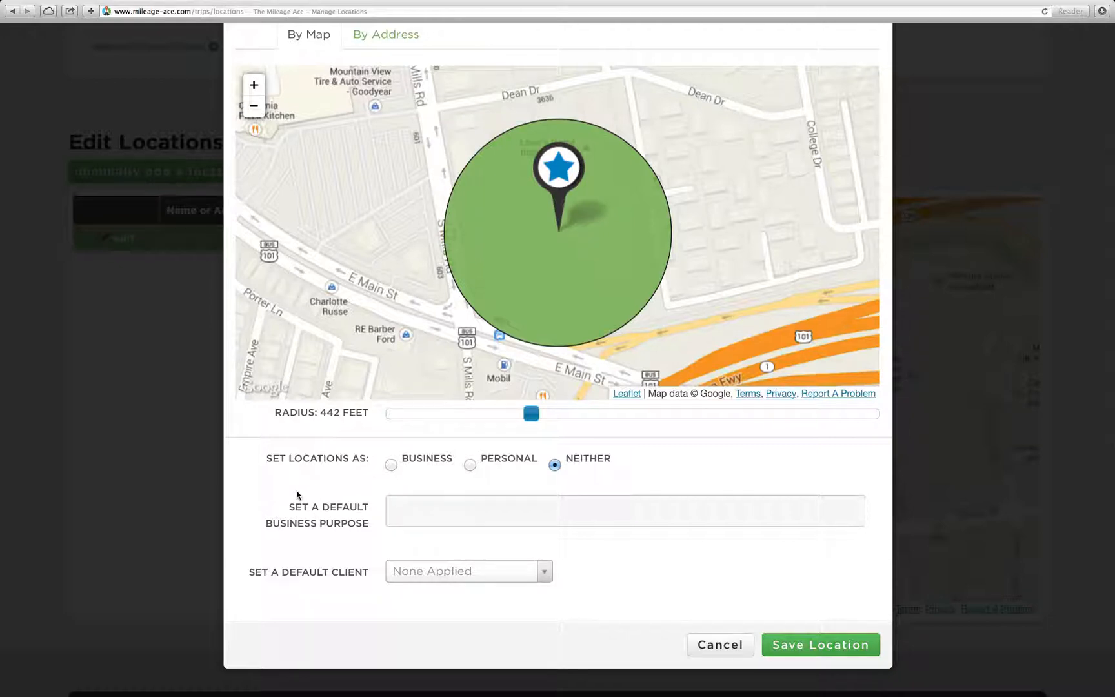
pyautogui.click(463, 512)
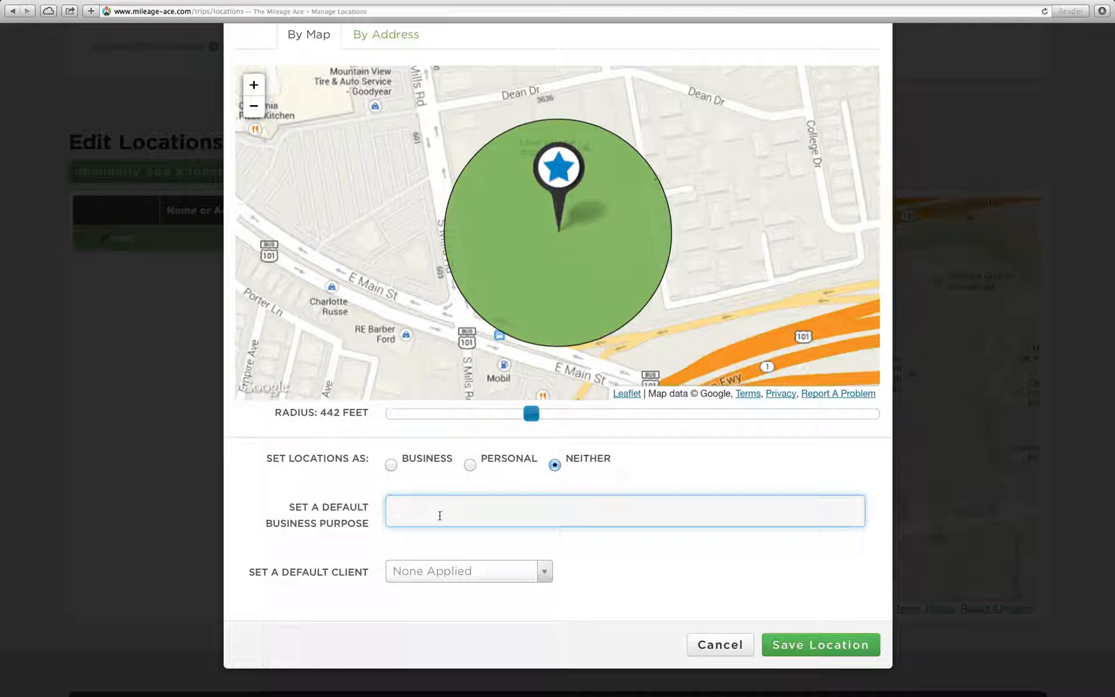
pyautogui.scroll(-2, 682, 307)
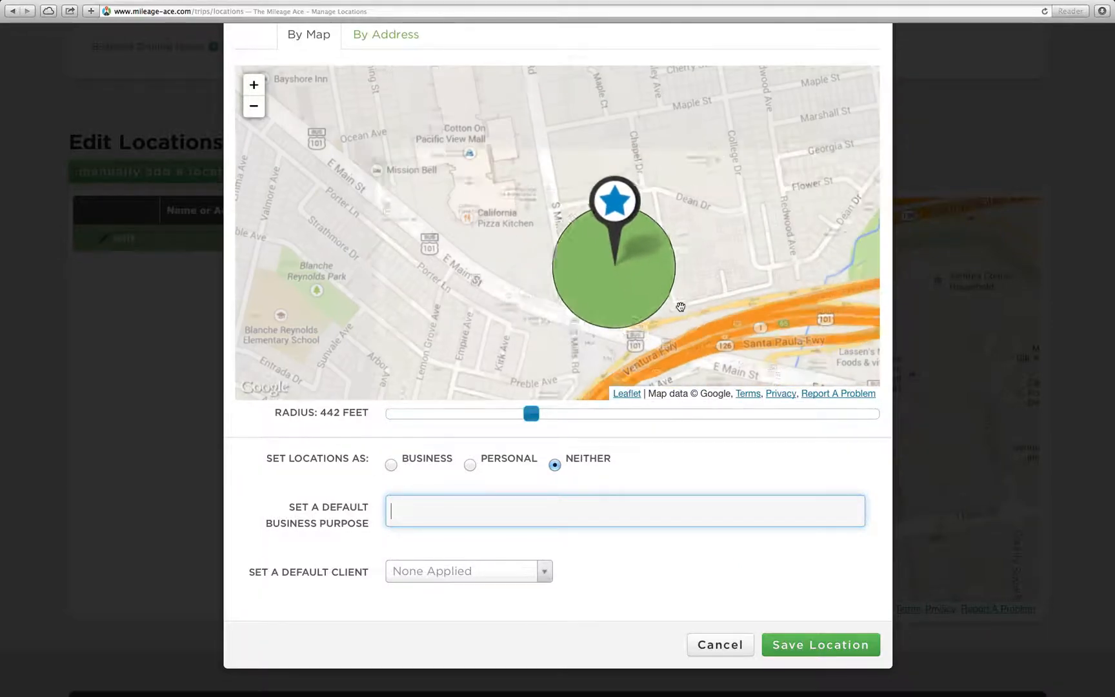
# - Set the new location's radius to 1.8 miles and move its marker near Telegraph Rd and S Victoria Ave in Ventura
pyautogui.rightClick(692, 314)
pyautogui.click(787, 276)
pyautogui.moveTo(793, 270); pyautogui.dragTo(683, 304)
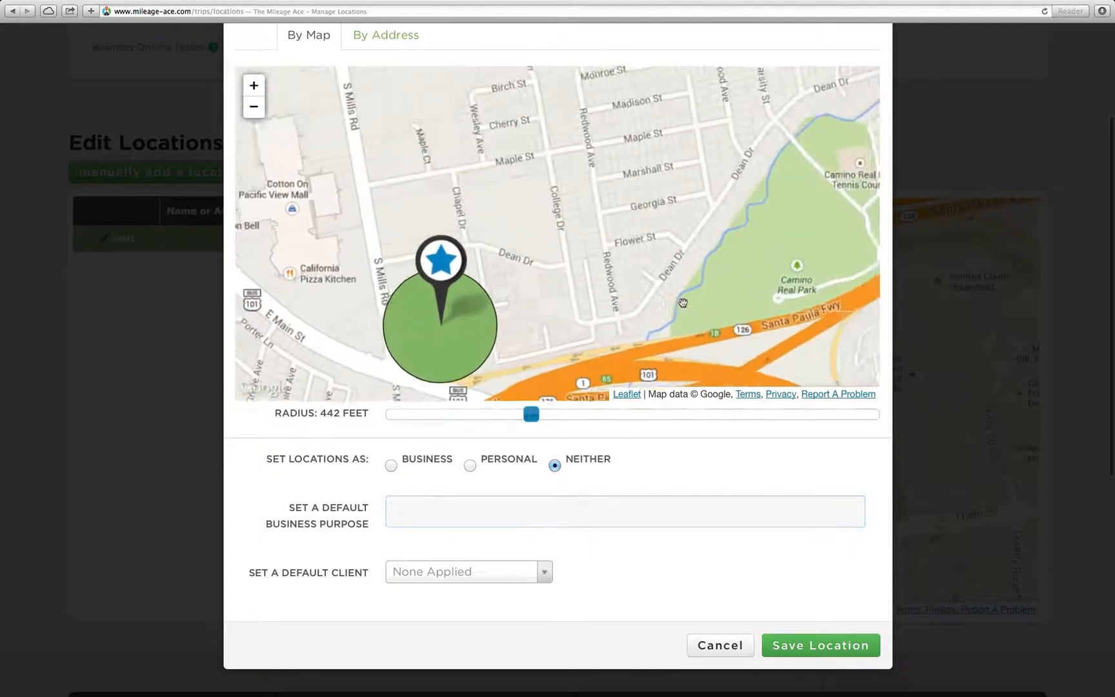
pyautogui.scroll(-3, 683, 305)
pyautogui.moveTo(772, 316); pyautogui.dragTo(623, 315)
pyautogui.scroll(-2, 620, 312)
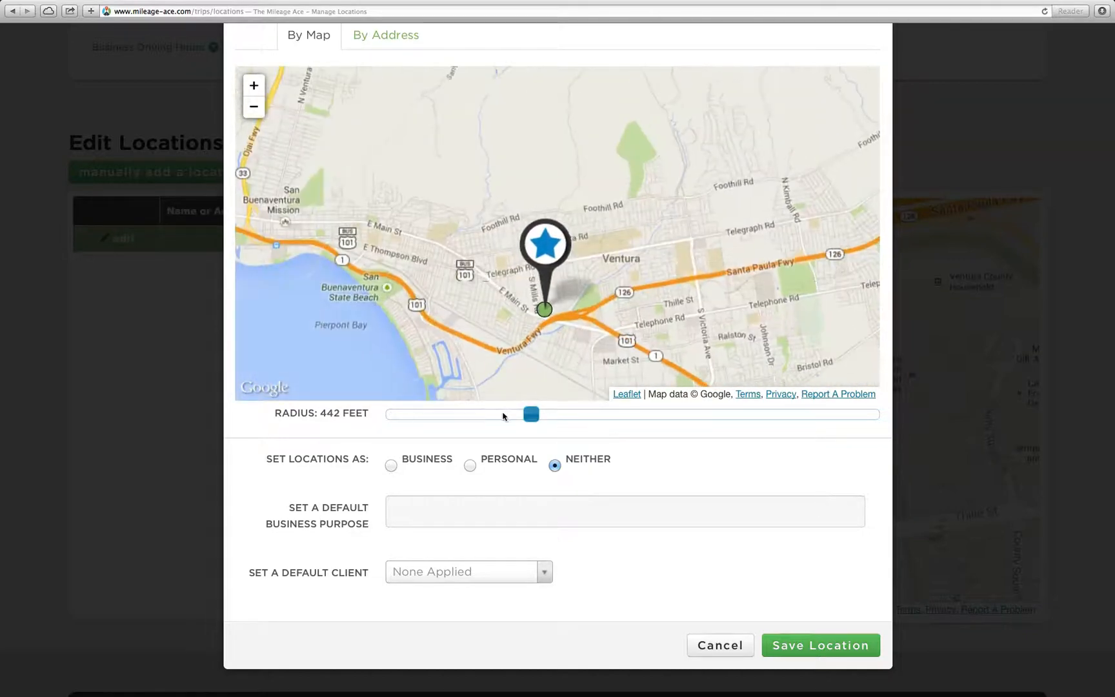
pyautogui.moveTo(539, 414); pyautogui.dragTo(686, 406)
pyautogui.moveTo(548, 252); pyautogui.dragTo(693, 187)
pyautogui.moveTo(782, 297); pyautogui.dragTo(755, 308)
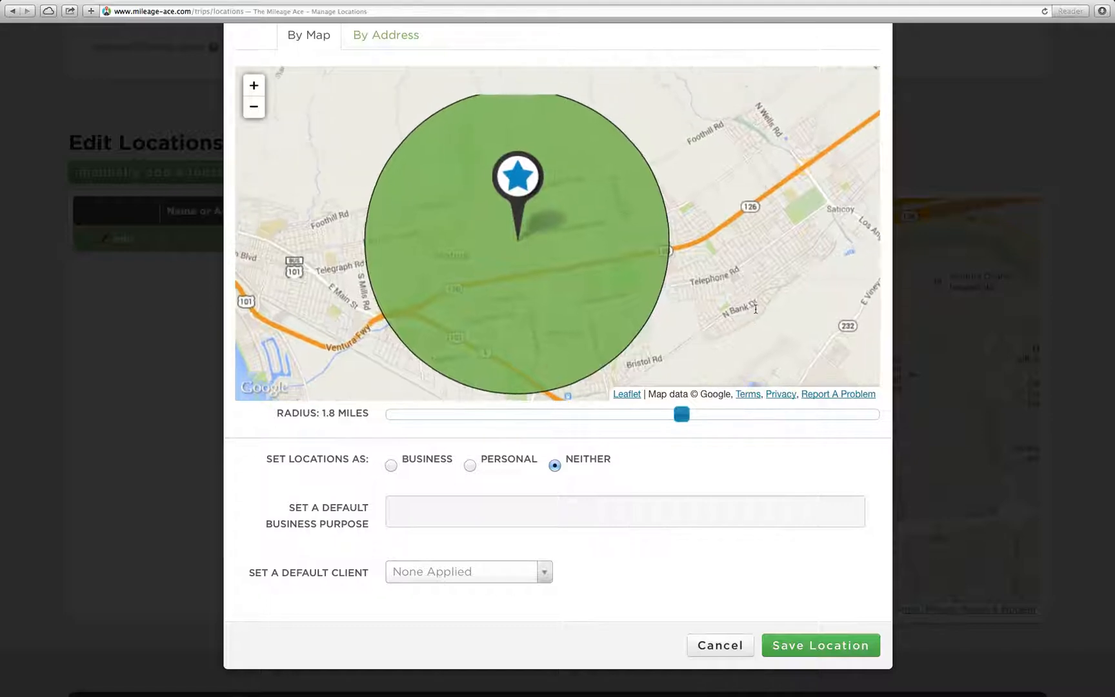
# - Enter Showing Properties as the new location's default business purpose
pyautogui.click(457, 510)
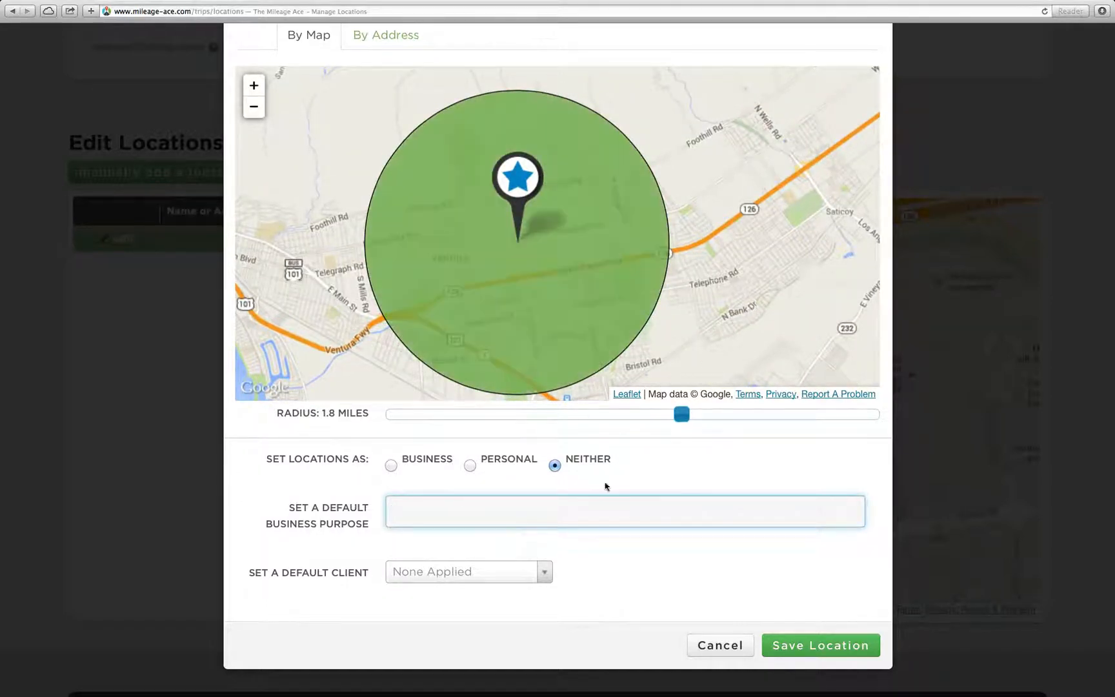
pyautogui.write('Showing Properties')
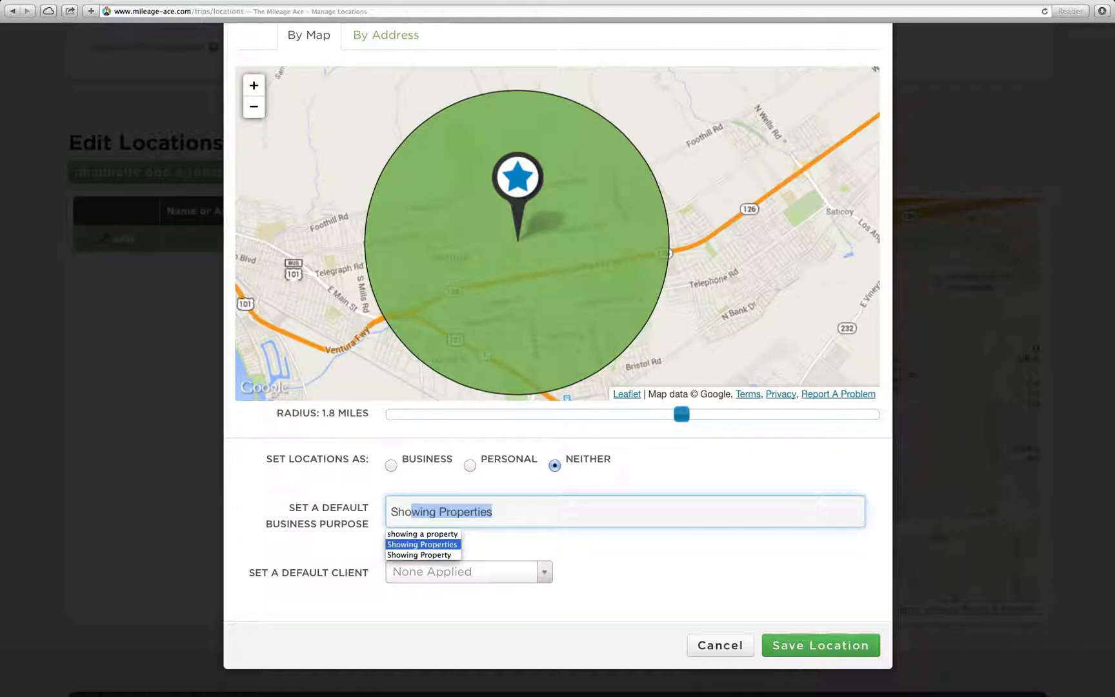
pyautogui.press('Return')
pyautogui.click(781, 496)
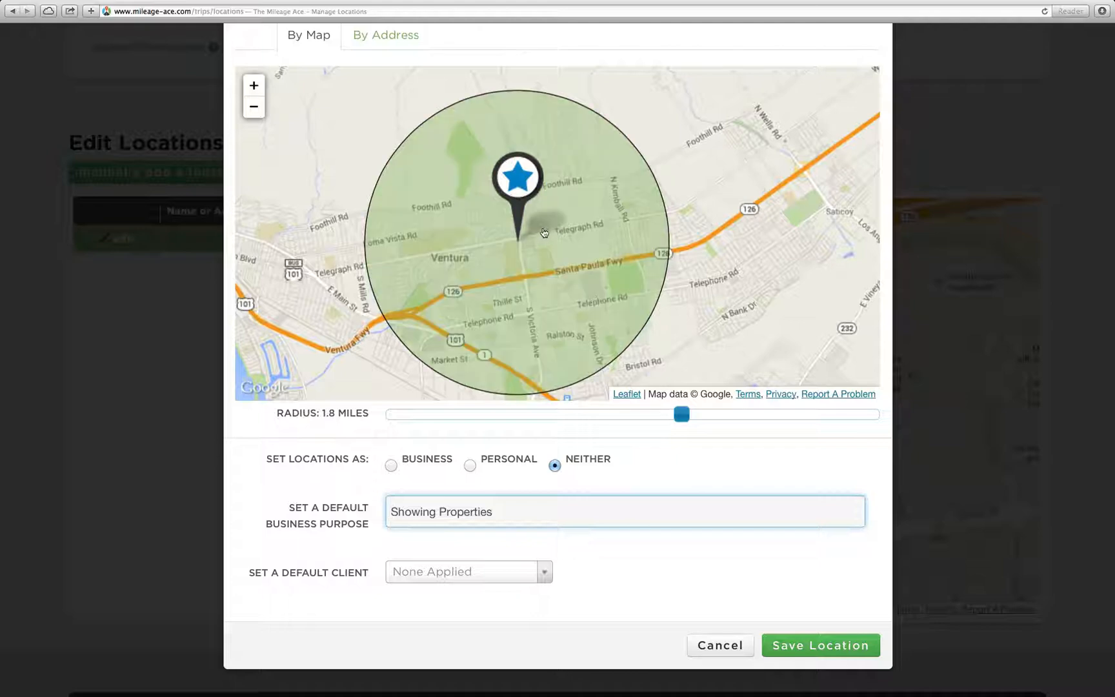
# - Check the area covered by the new location's radius on the map, and cancel adding the location
pyautogui.scroll(1, 545, 234)
pyautogui.scroll(-1, 601, 322)
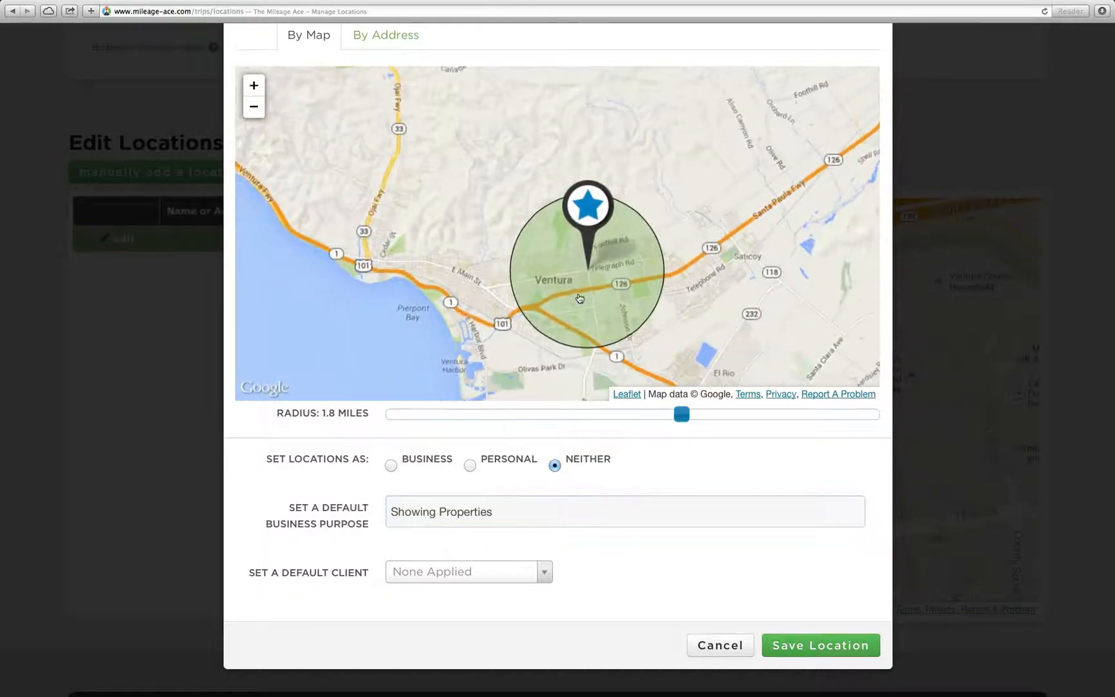
pyautogui.scroll(1, 579, 298)
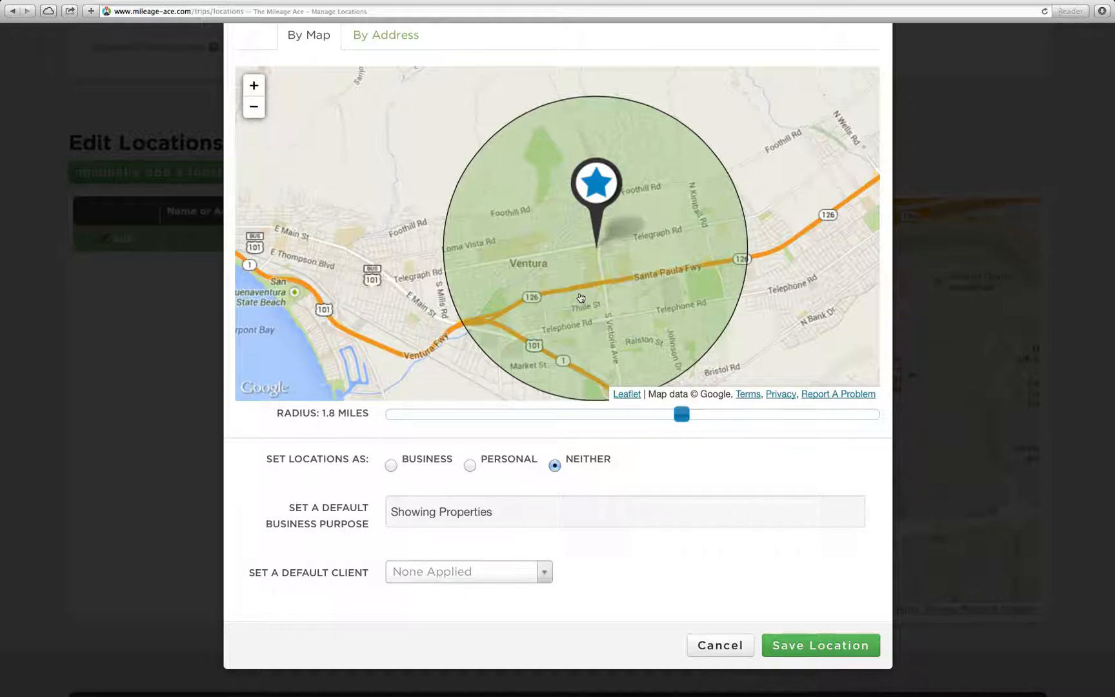
pyautogui.moveTo(560, 254); pyautogui.dragTo(531, 232)
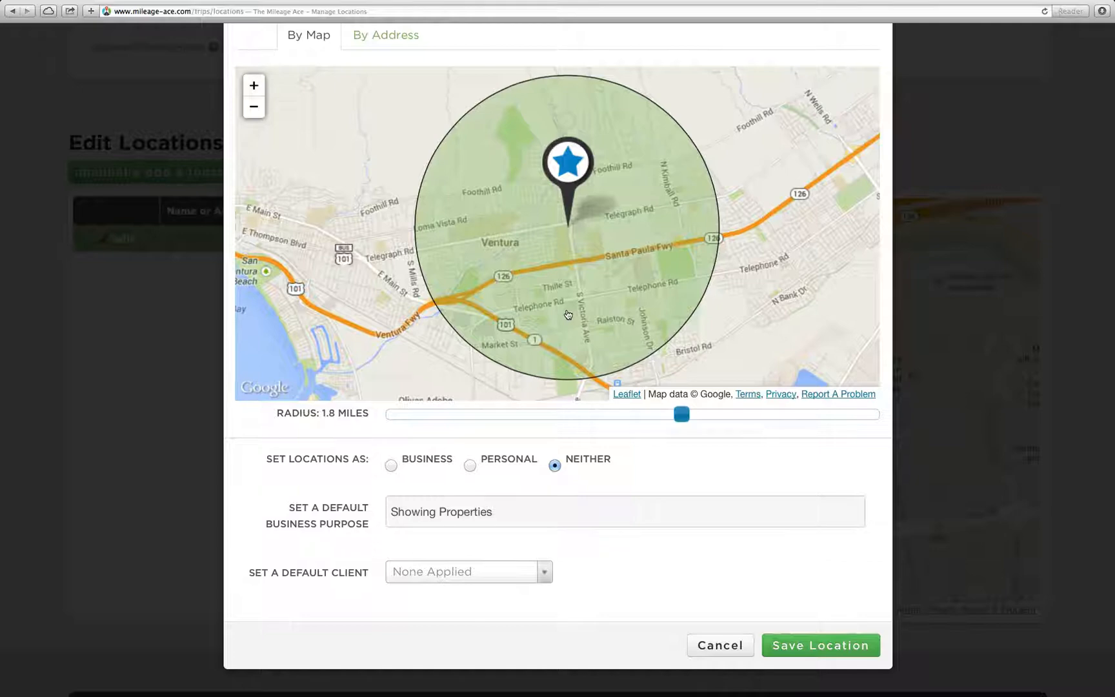
pyautogui.click(733, 646)
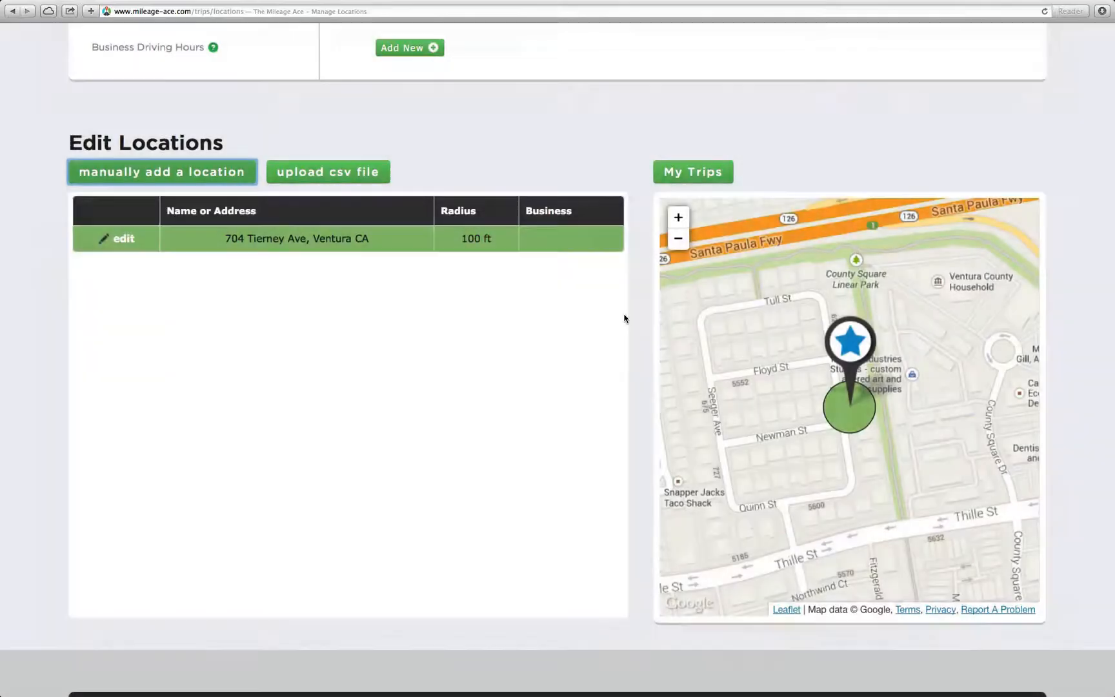
# - Examine the days, times, purpose, type and client settings for new business driving hours, and close the form without saving
pyautogui.scroll(3, 645, 336)
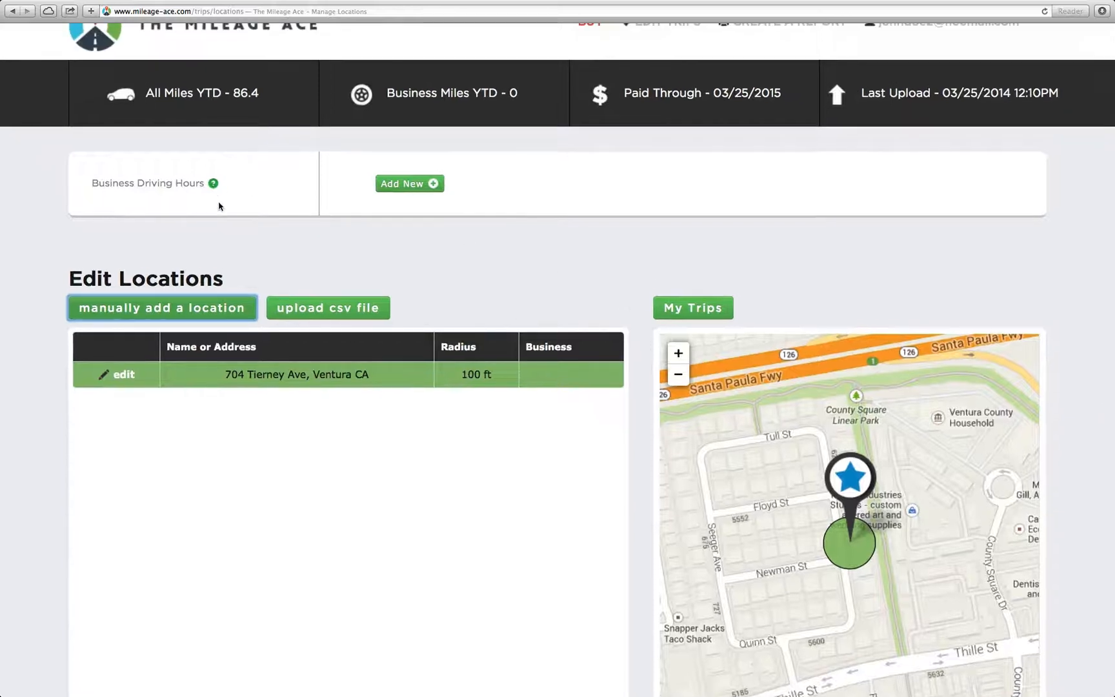
pyautogui.click(215, 186)
pyautogui.click(419, 189)
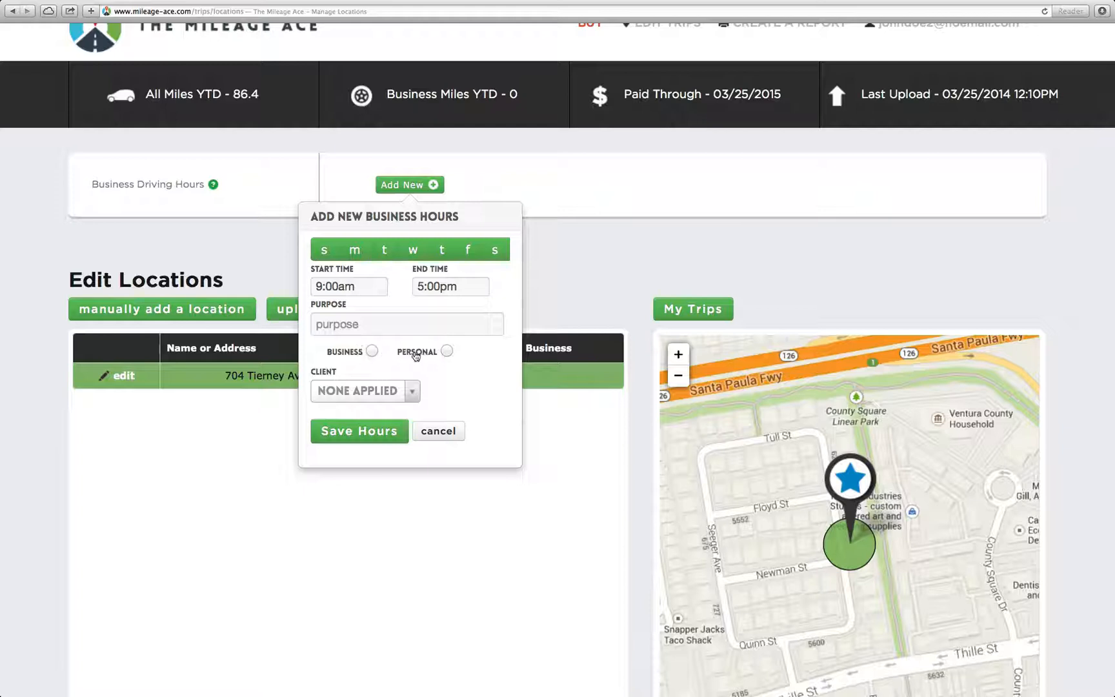
pyautogui.click(384, 319)
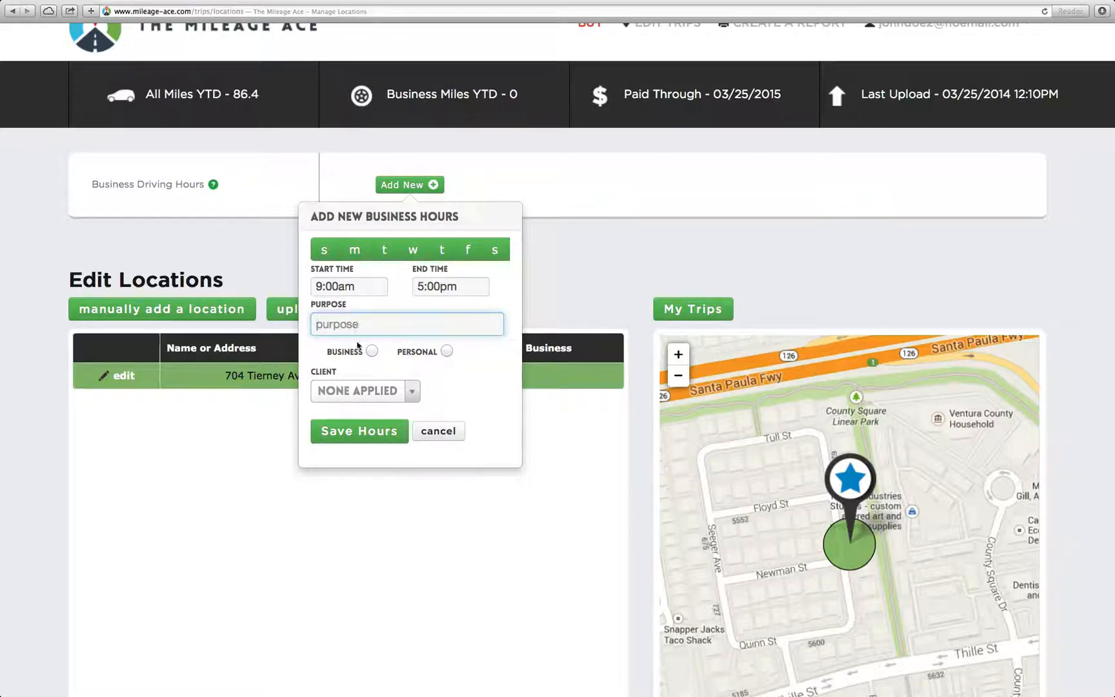
pyautogui.click(454, 430)
# - Open the Worksheet for Recommended Tutorial from the Automating Your Log section of the FAQ
pyautogui.scroll(-2, 644, 411)
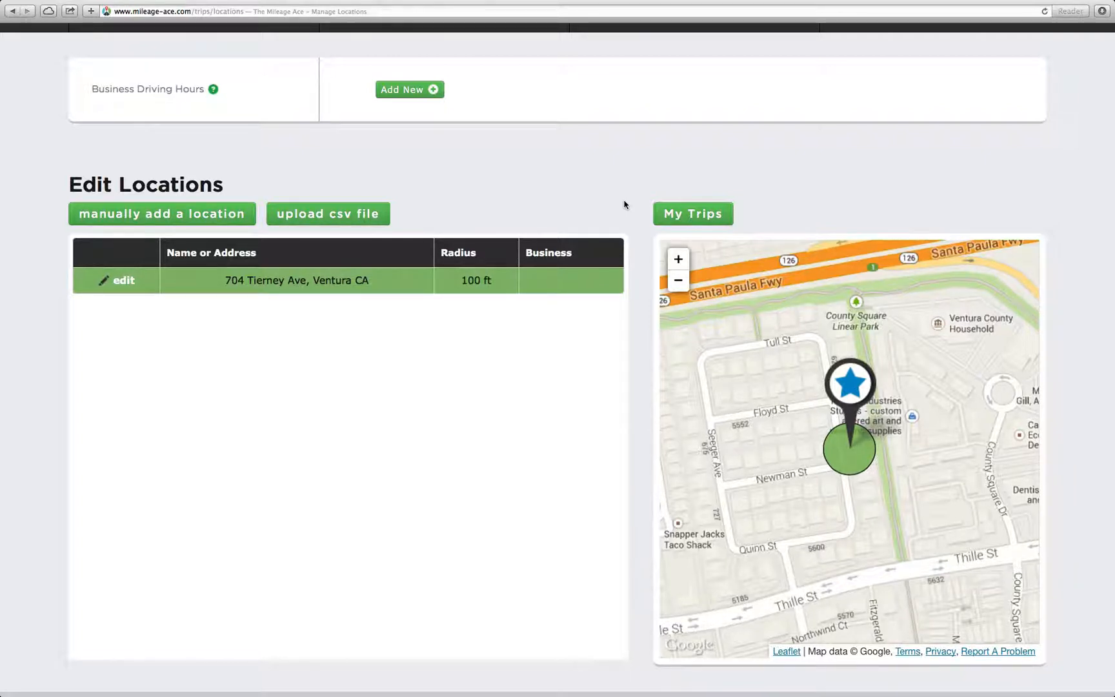
pyautogui.scroll(-5, 46, 346)
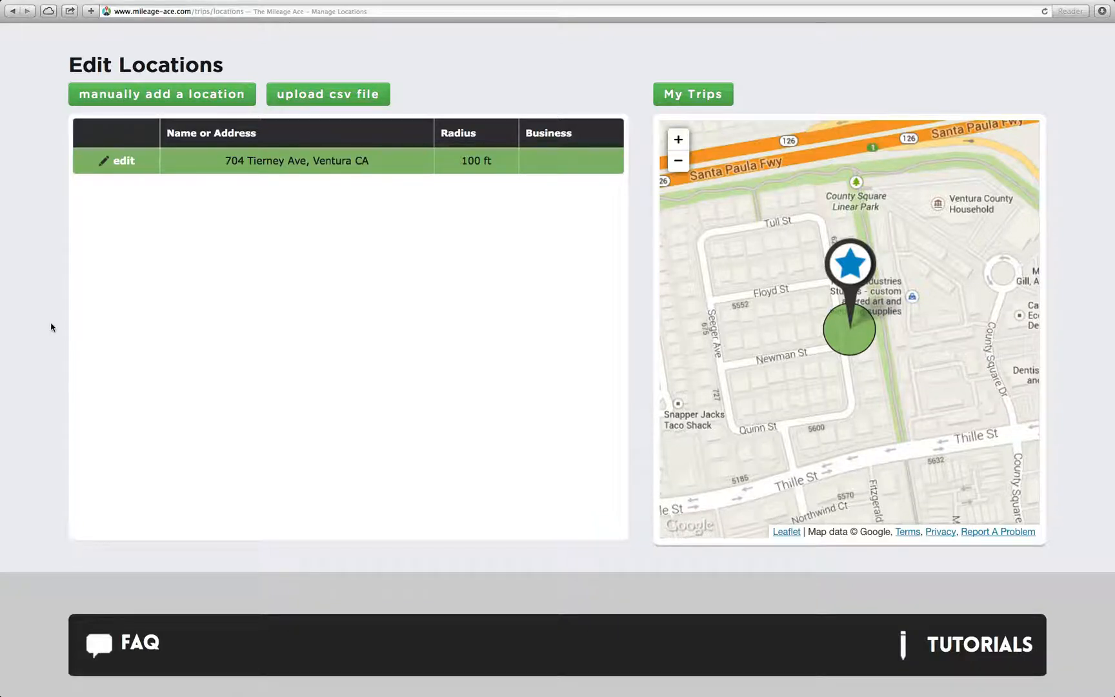
pyautogui.scroll(-5, 51, 326)
pyautogui.scroll(-1, 51, 327)
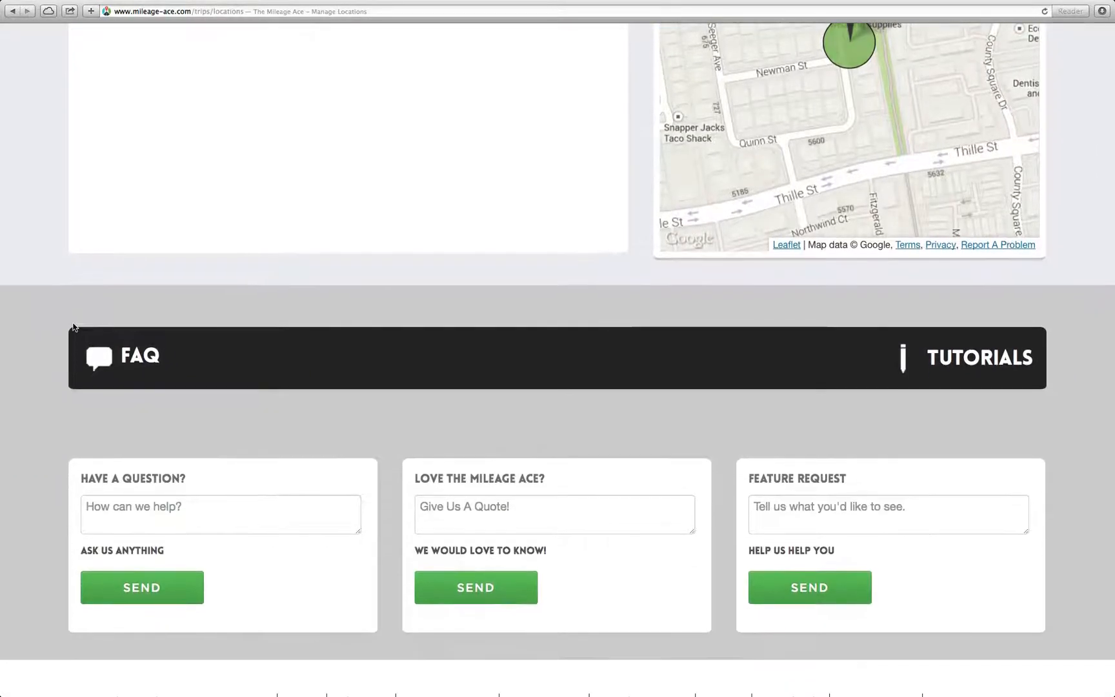
pyautogui.click(143, 359)
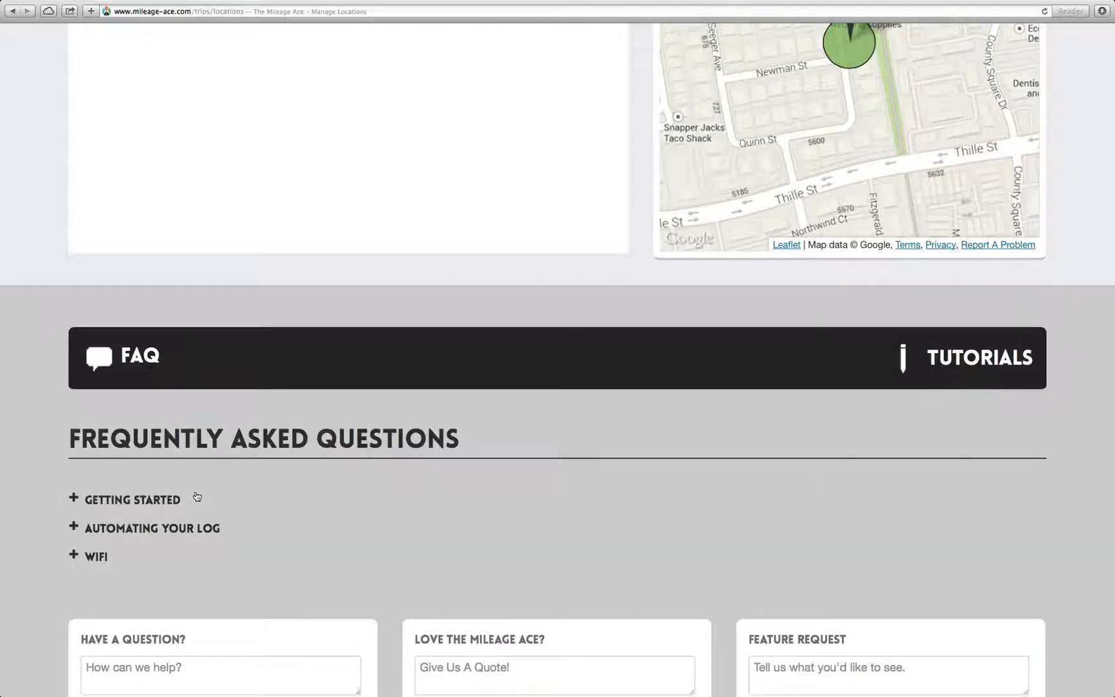
pyautogui.scroll(-1, 212, 500)
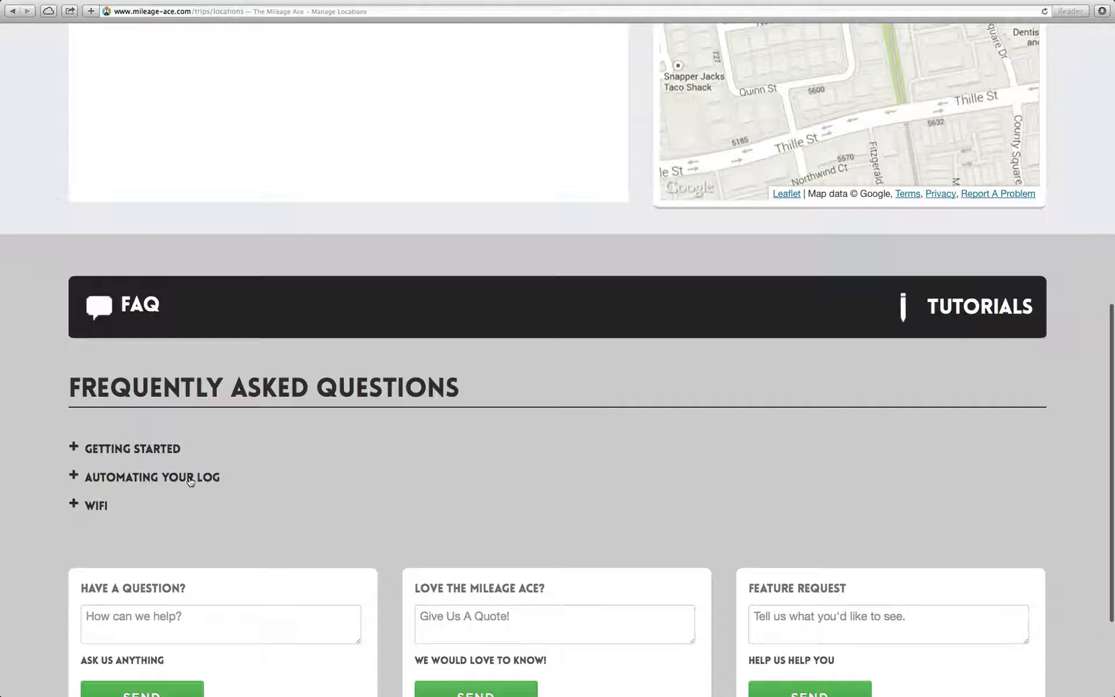
pyautogui.click(110, 480)
pyautogui.scroll(-3, 51, 468)
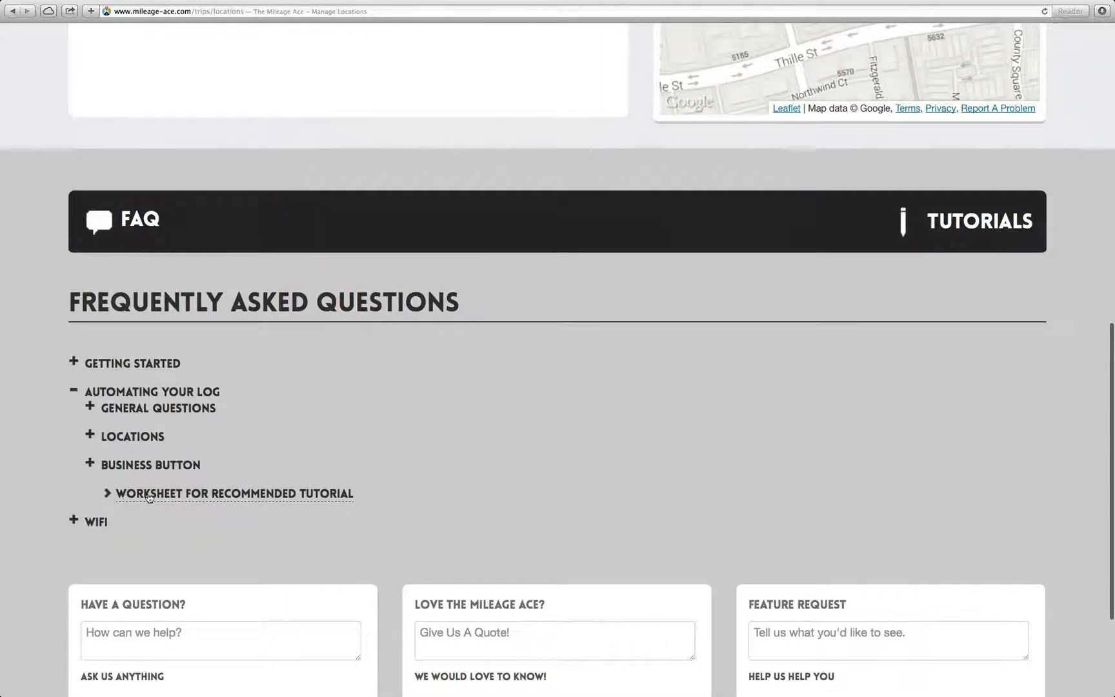
pyautogui.click(283, 497)
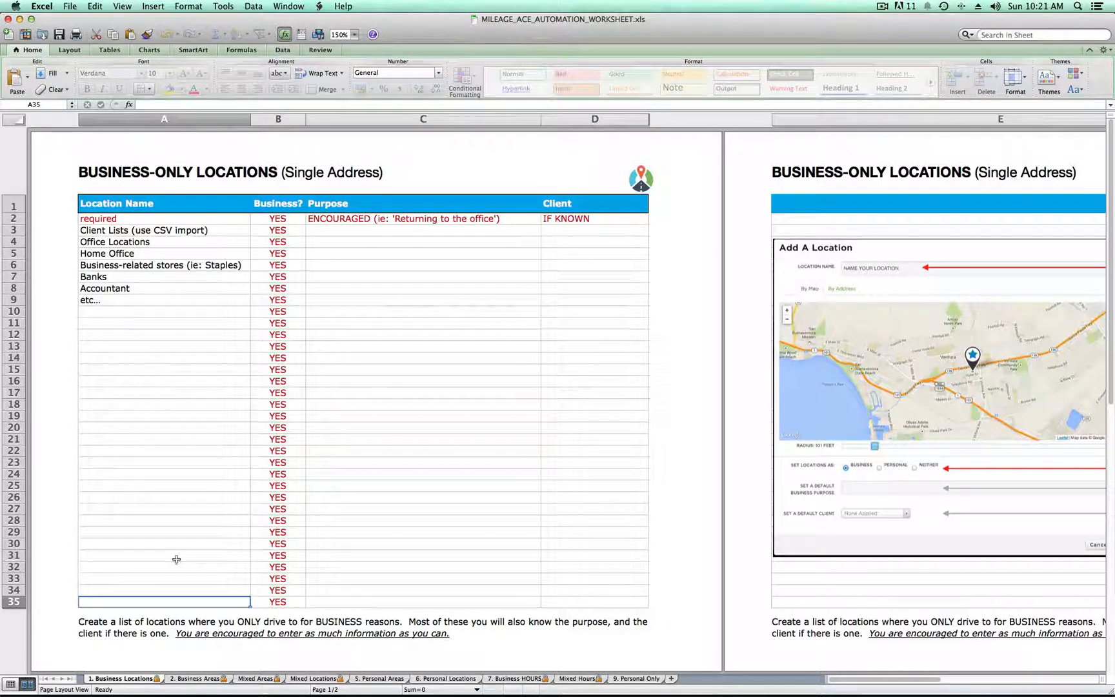
# - Enter Home Office as a location name in cell A13 of the Business Locations sheet
pyautogui.click(159, 347)
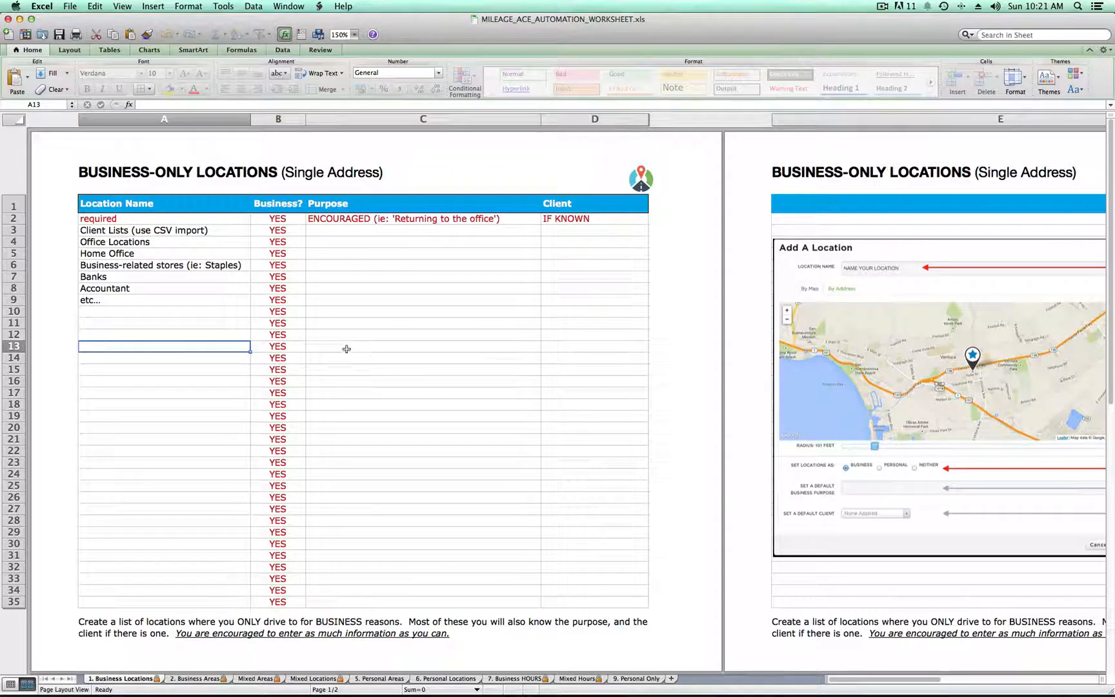
pyautogui.write('Home OPf')
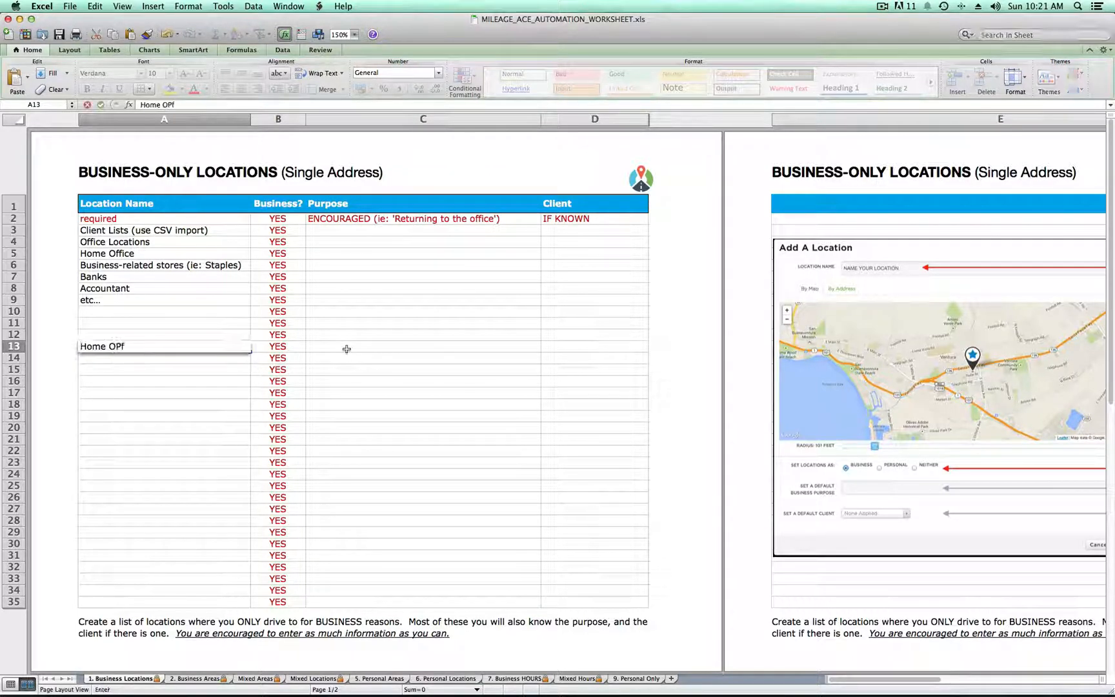
pyautogui.press('BackSpace')
pyautogui.press('BackSpace')
pyautogui.write('ffice')
# - Enter Returning to the office in C13 as the purpose for the Home Office location
pyautogui.click(347, 349)
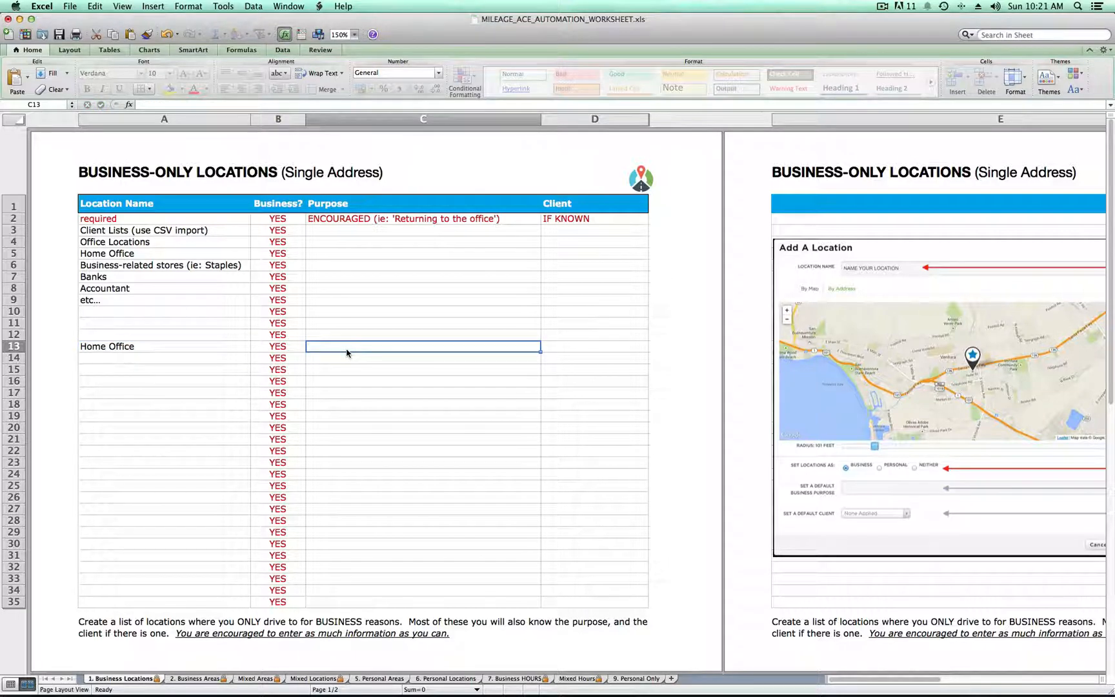
pyautogui.write('Returning to the')
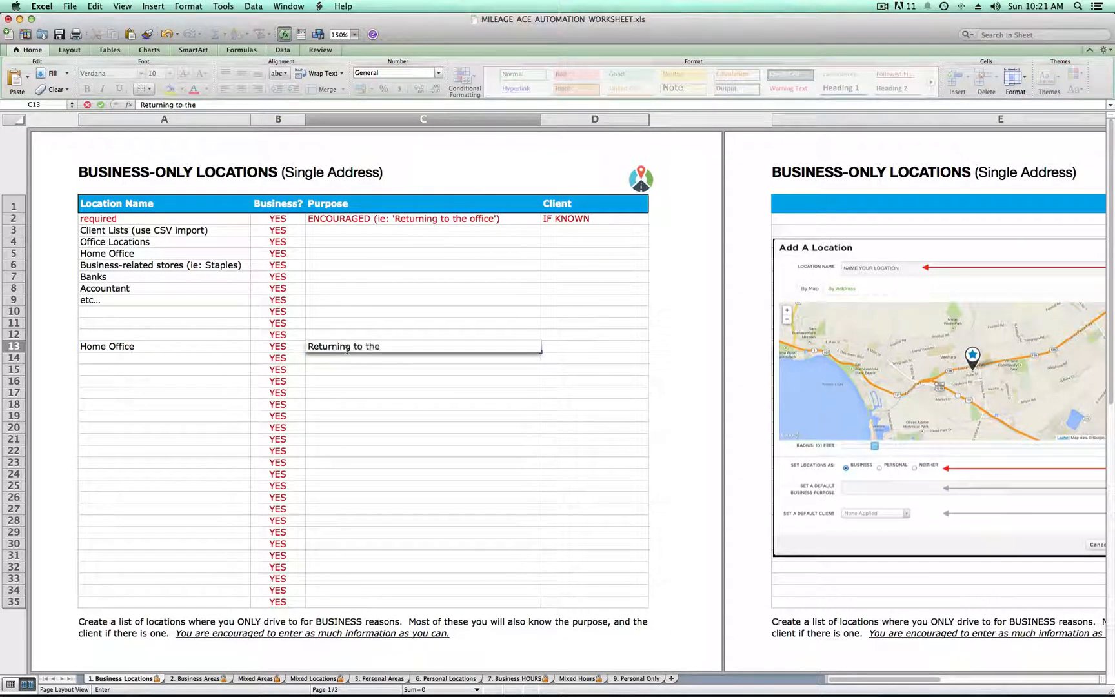
pyautogui.write(' office')
pyautogui.click(398, 381)
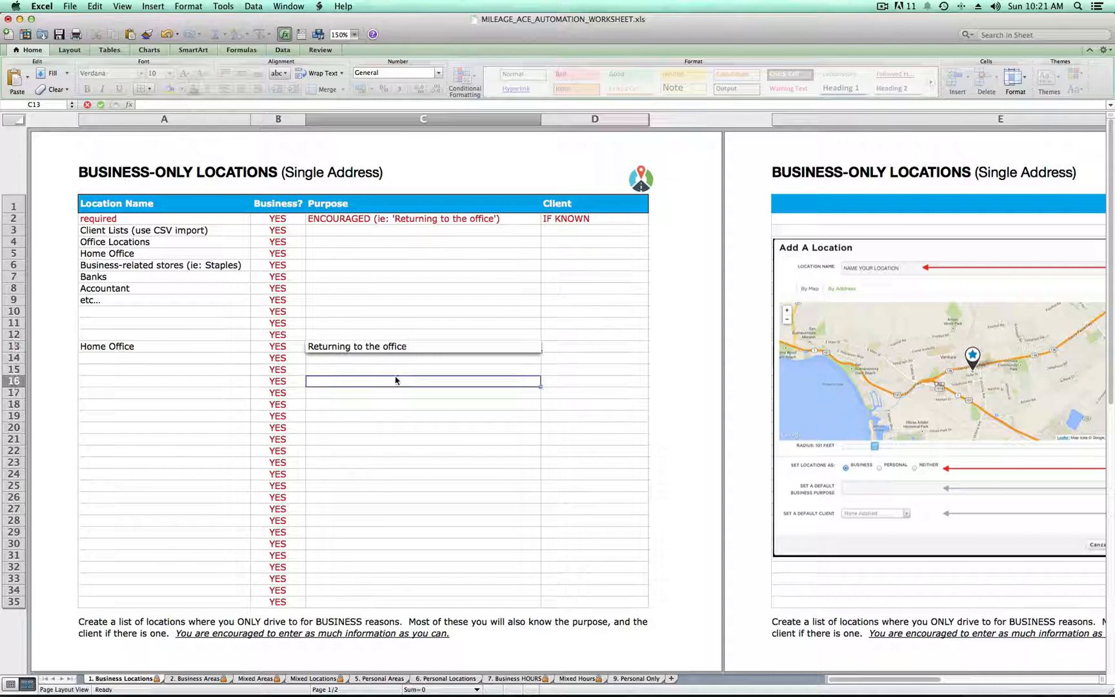
pyautogui.click(425, 349)
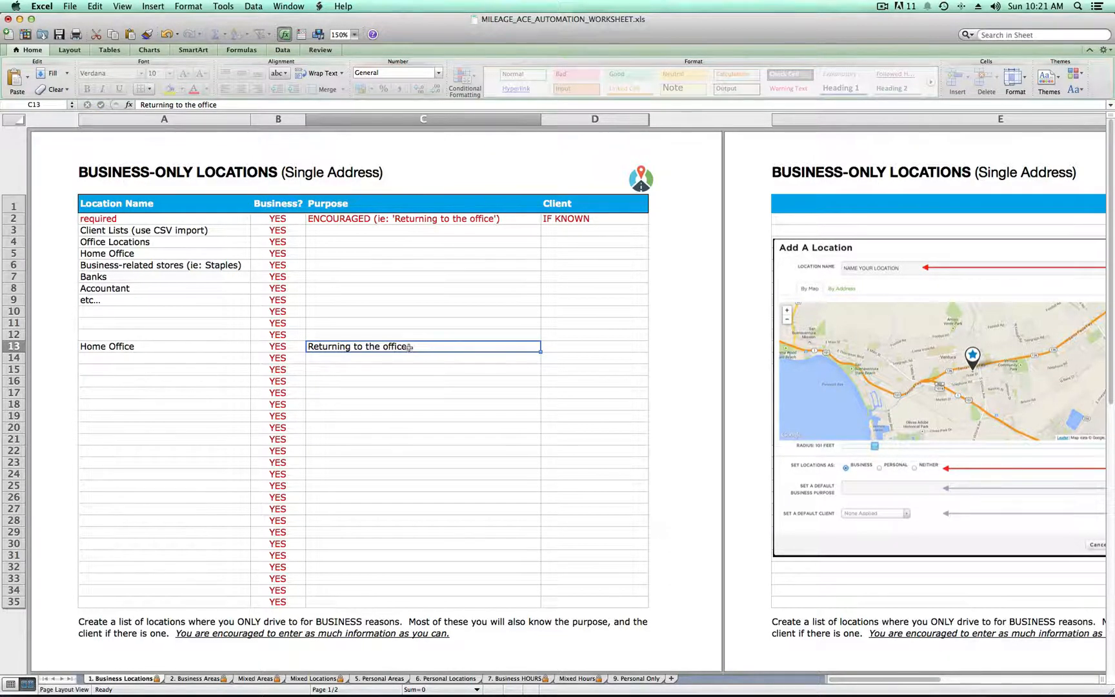
# - Switch to The Mileage Ace to view the manual Add A Location form, and return to the Excel worksheet
pyautogui.hotkey('ctrl', 'Right')
pyautogui.scroll(10, 462, 331)
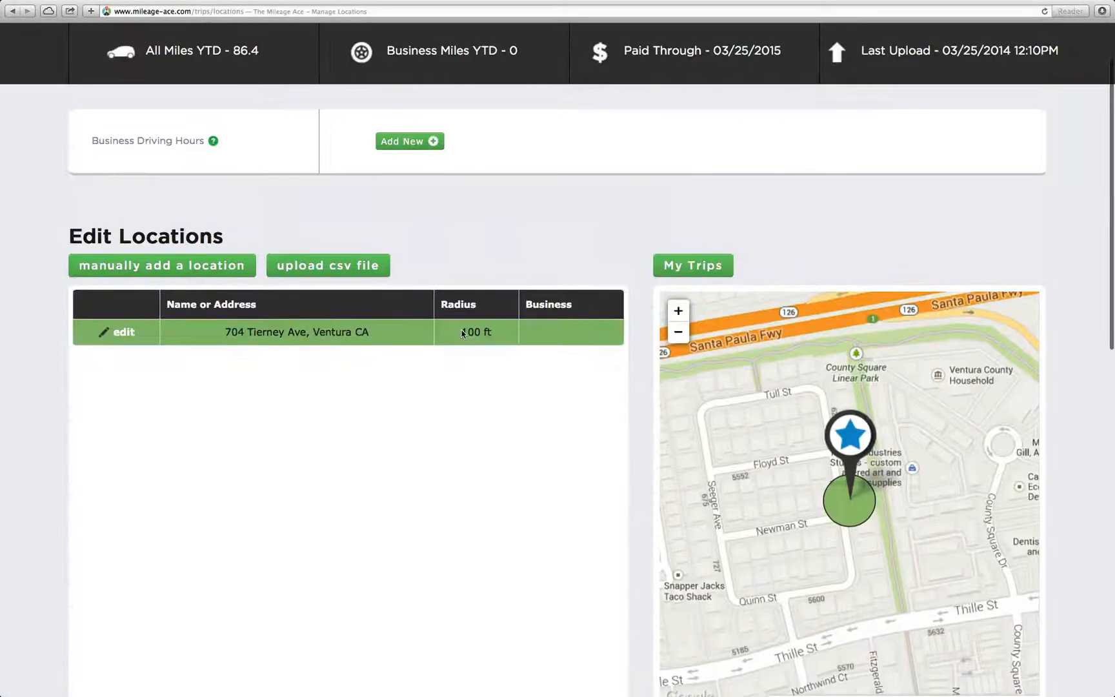
pyautogui.click(205, 276)
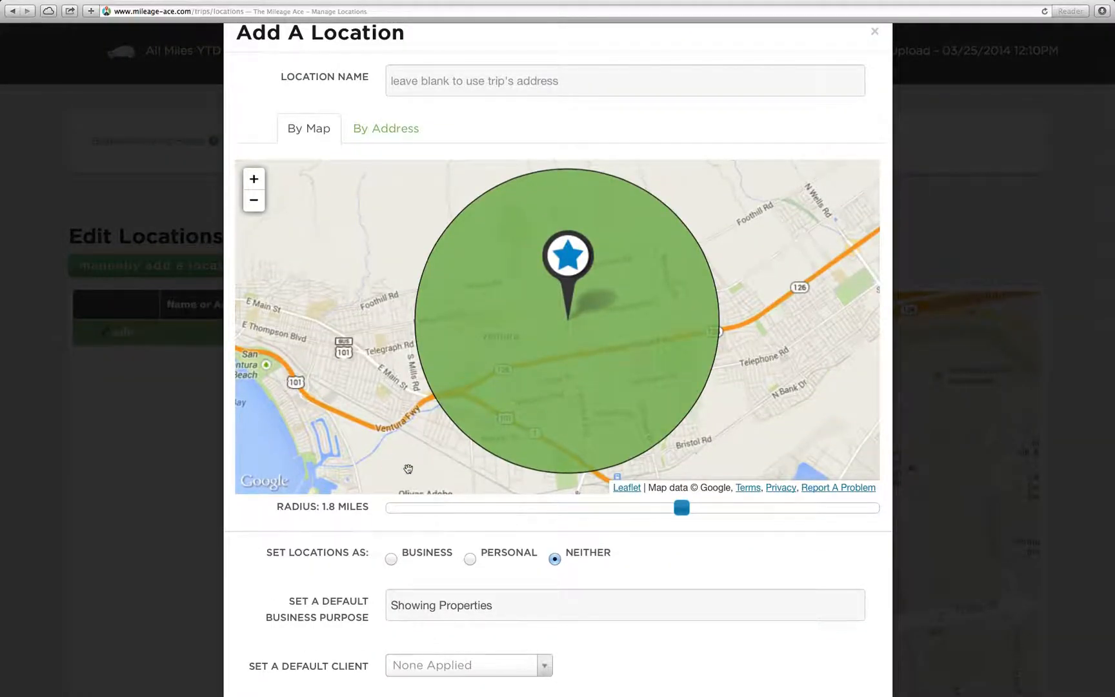
pyautogui.hotkey('ctrl', 'Left')
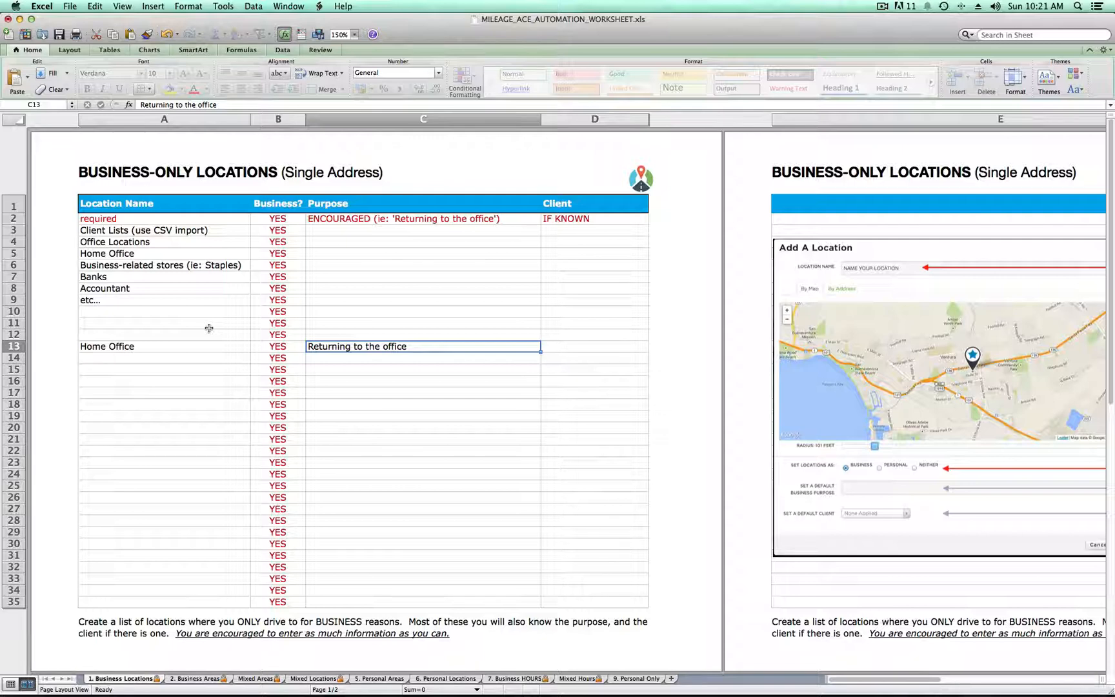
# - Examine the Business Areas and Mixed Areas sheets and the Add A Location example on the Business Locations sheet
pyautogui.click(191, 347)
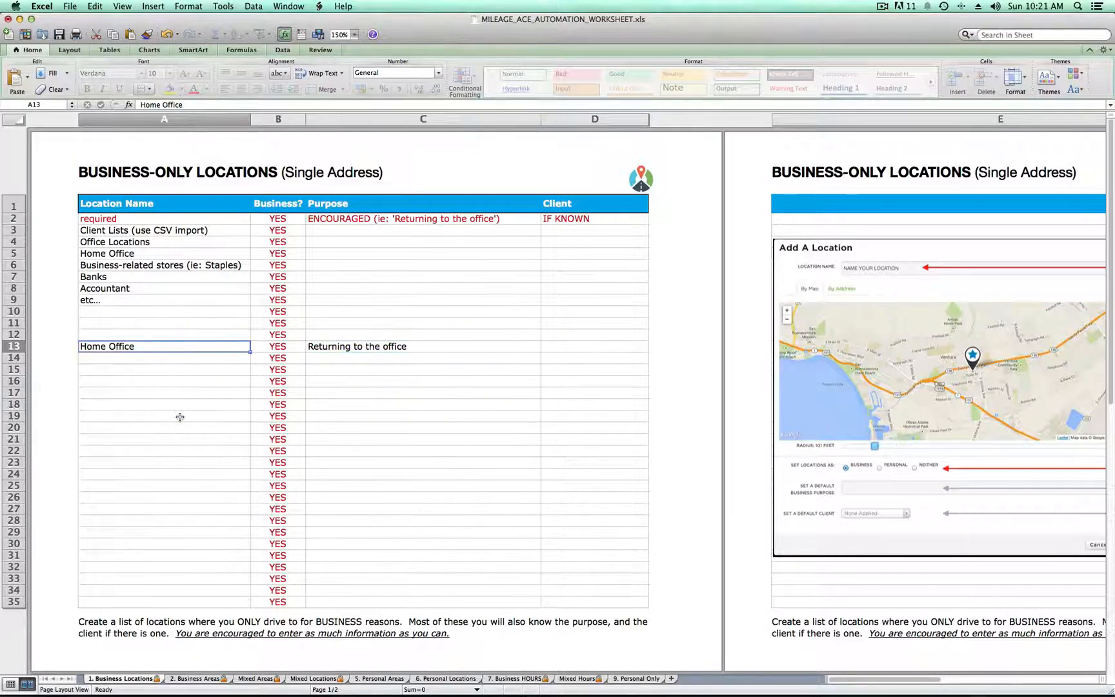
pyautogui.scroll(-3, 168, 361)
pyautogui.scroll(3, 164, 349)
pyautogui.click(200, 679)
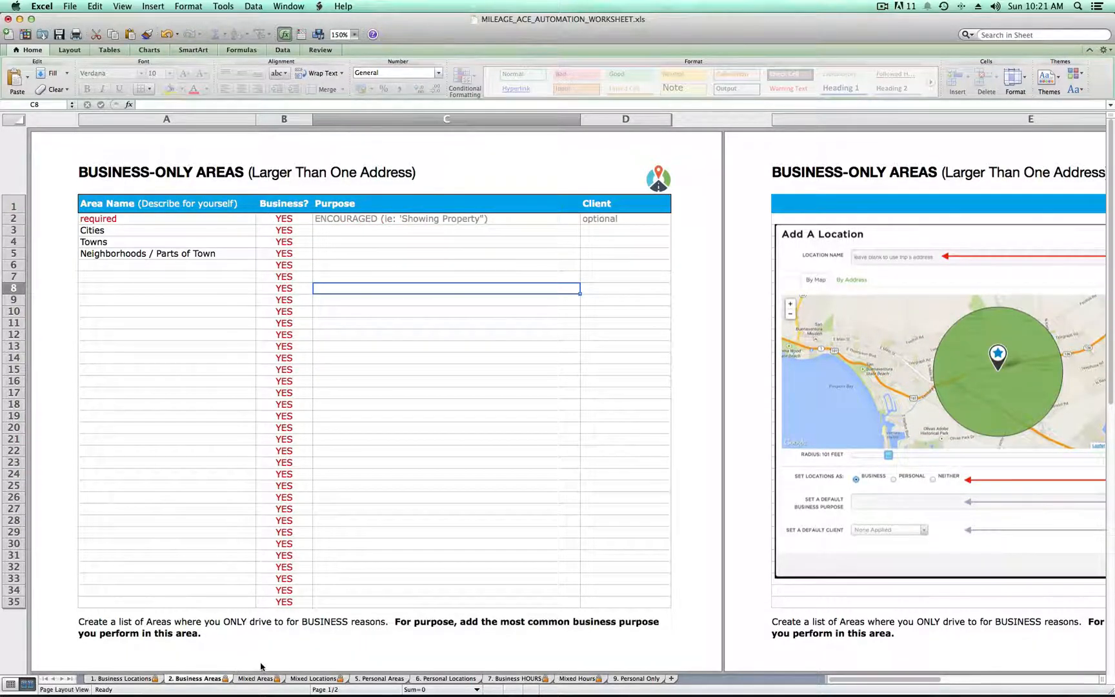
pyautogui.click(257, 679)
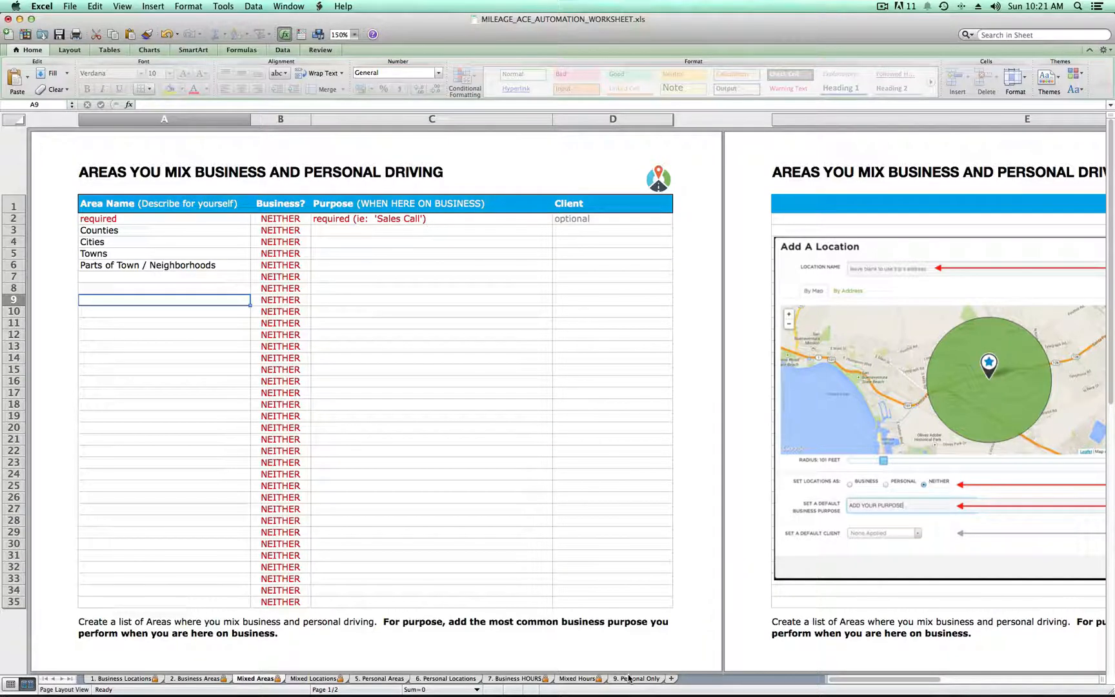
pyautogui.click(123, 678)
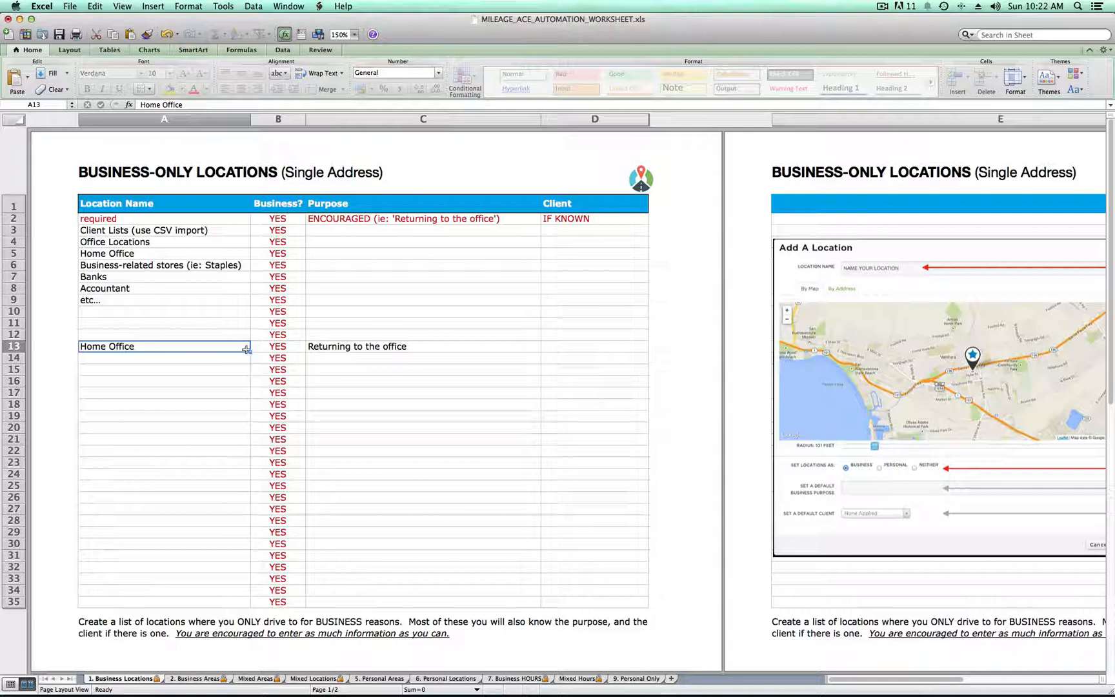
pyautogui.moveTo(891, 683); pyautogui.dragTo(912, 683)
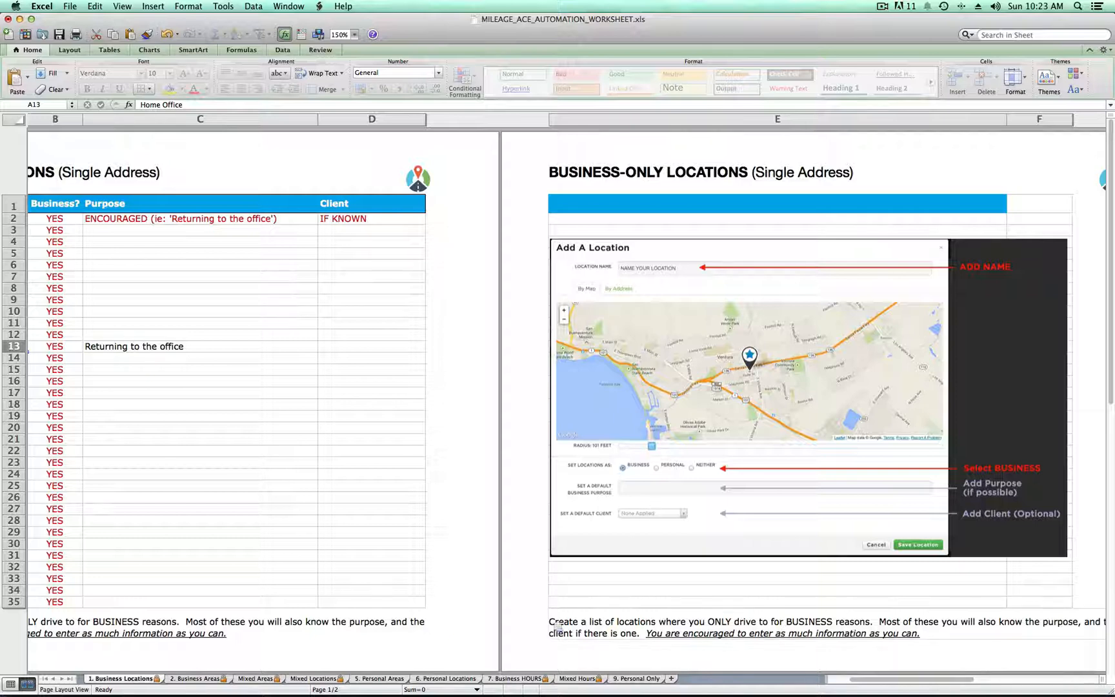
pyautogui.hscroll(-5, 355, 642)
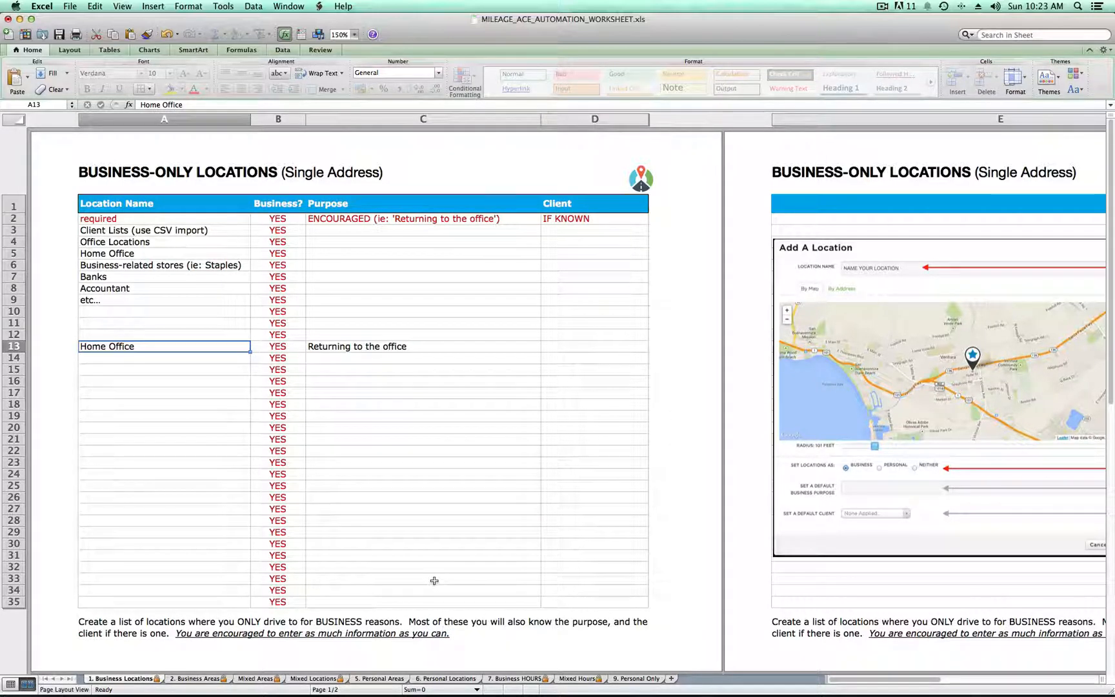
# - Switch from the Client Lists row of the worksheet to The Mileage Ace and close the Add A Location form
pyautogui.click(403, 349)
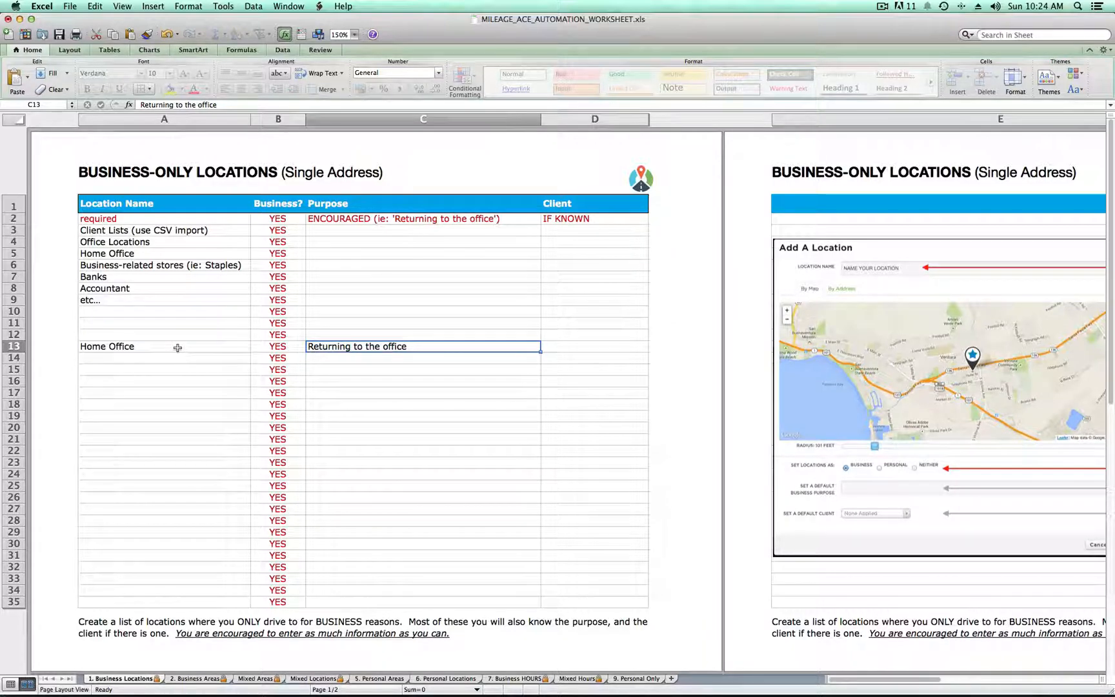
pyautogui.click(128, 230)
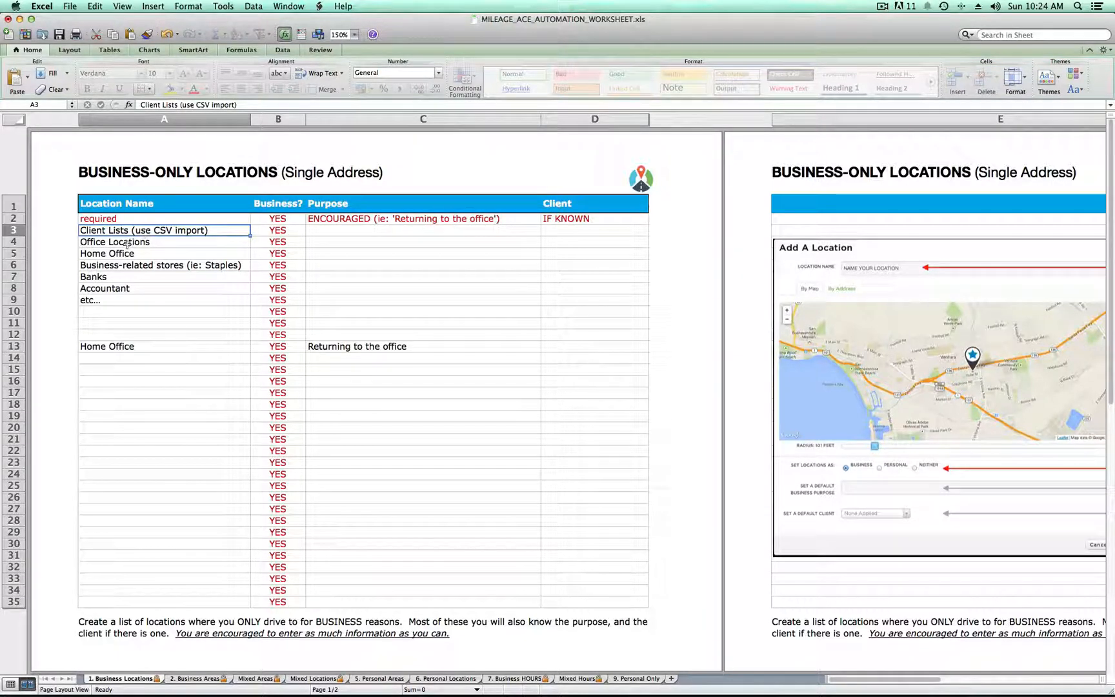
pyautogui.press('super+Tab')
pyautogui.click(447, 336)
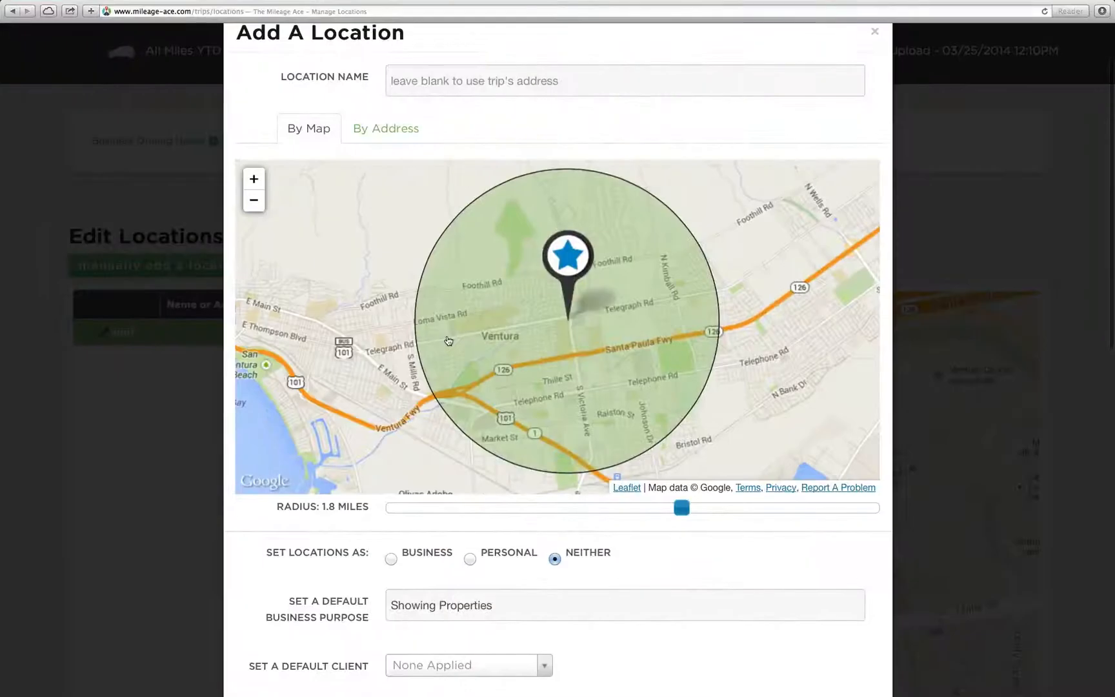
pyautogui.scroll(2, 506, 324)
pyautogui.click(875, 34)
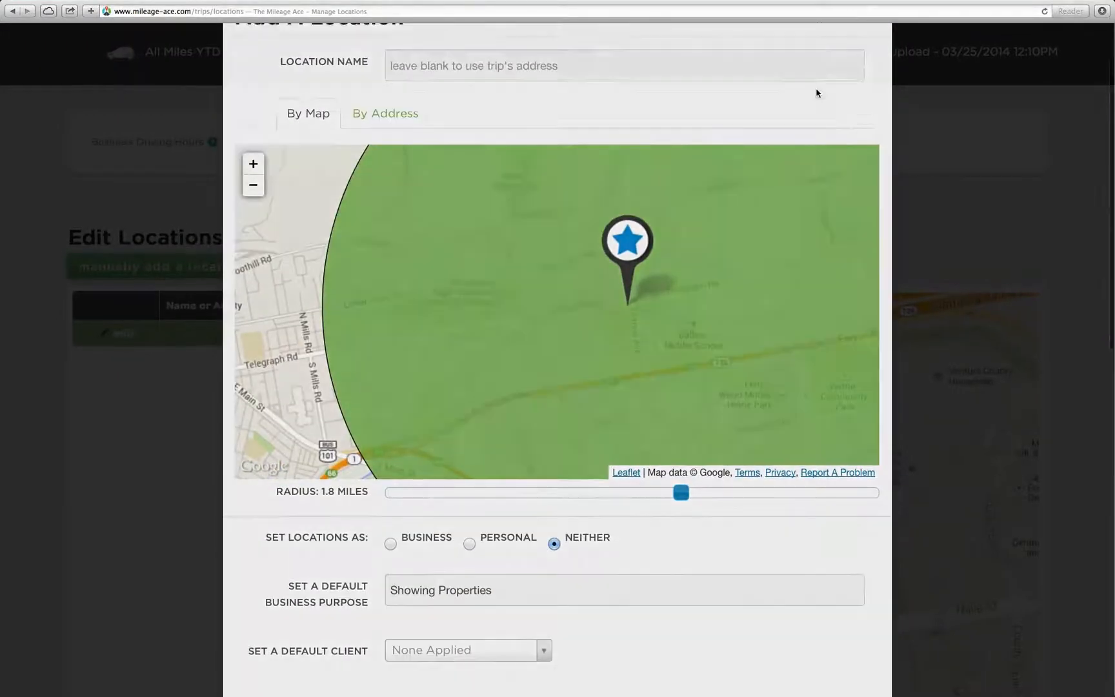
pyautogui.scroll(2, 64, 253)
pyautogui.scroll(1, 64, 252)
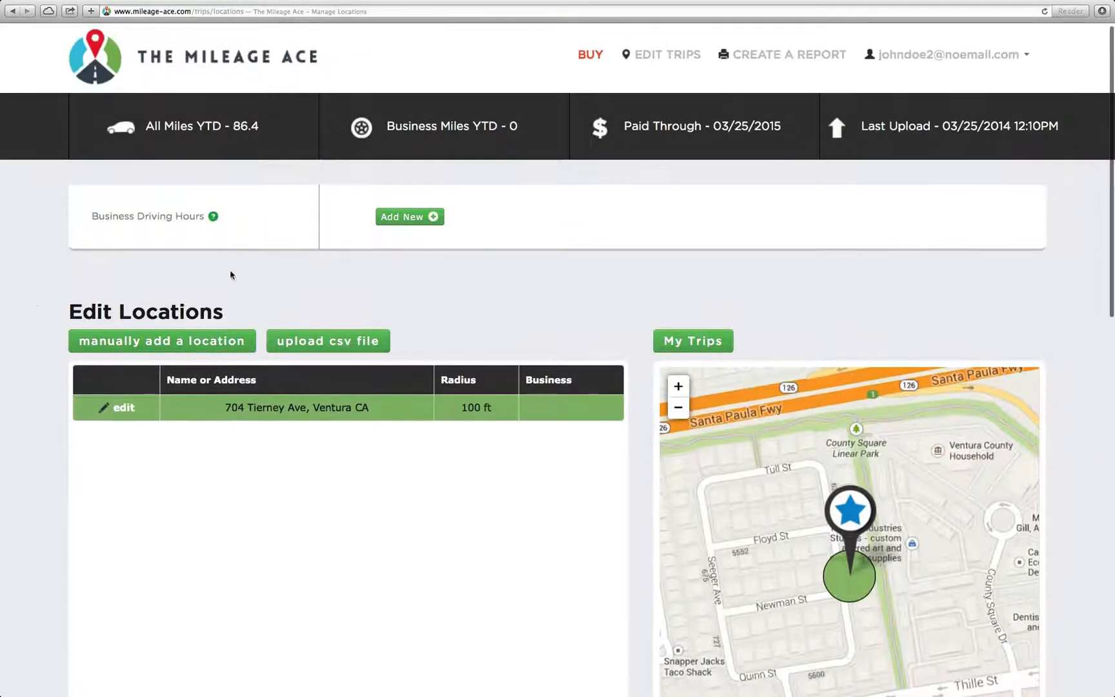
# - View the required column format for uploading a CSV file of locations, close the dialog and return to the Excel worksheet
pyautogui.click(343, 349)
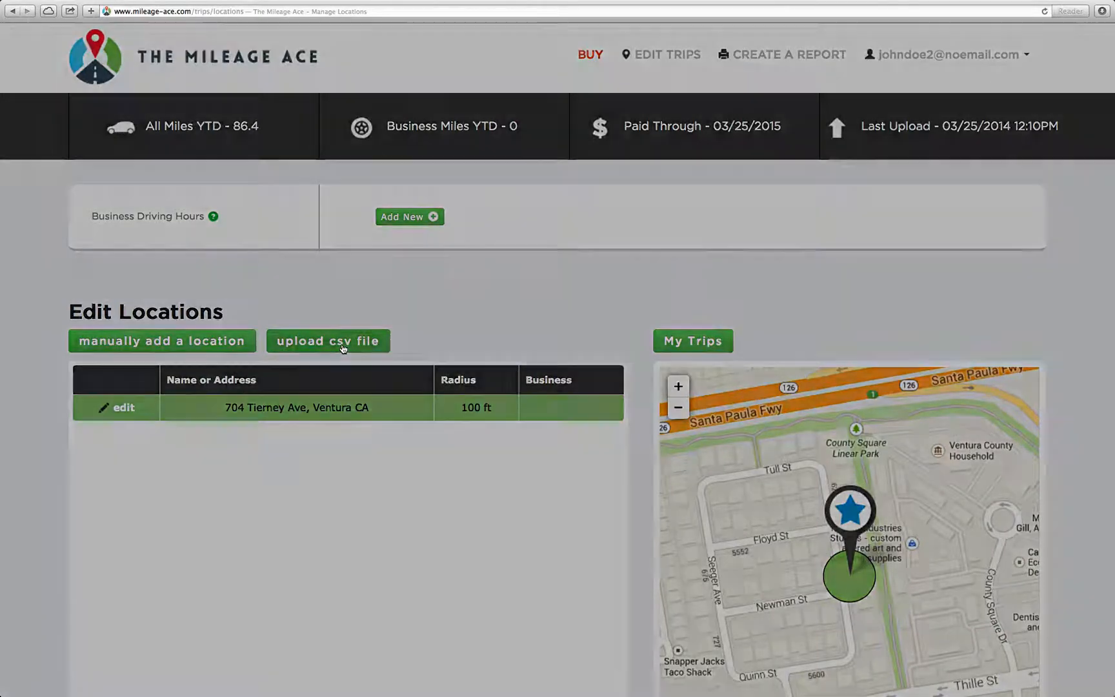
pyautogui.moveTo(257, 278); pyautogui.dragTo(620, 268)
pyautogui.click(631, 274)
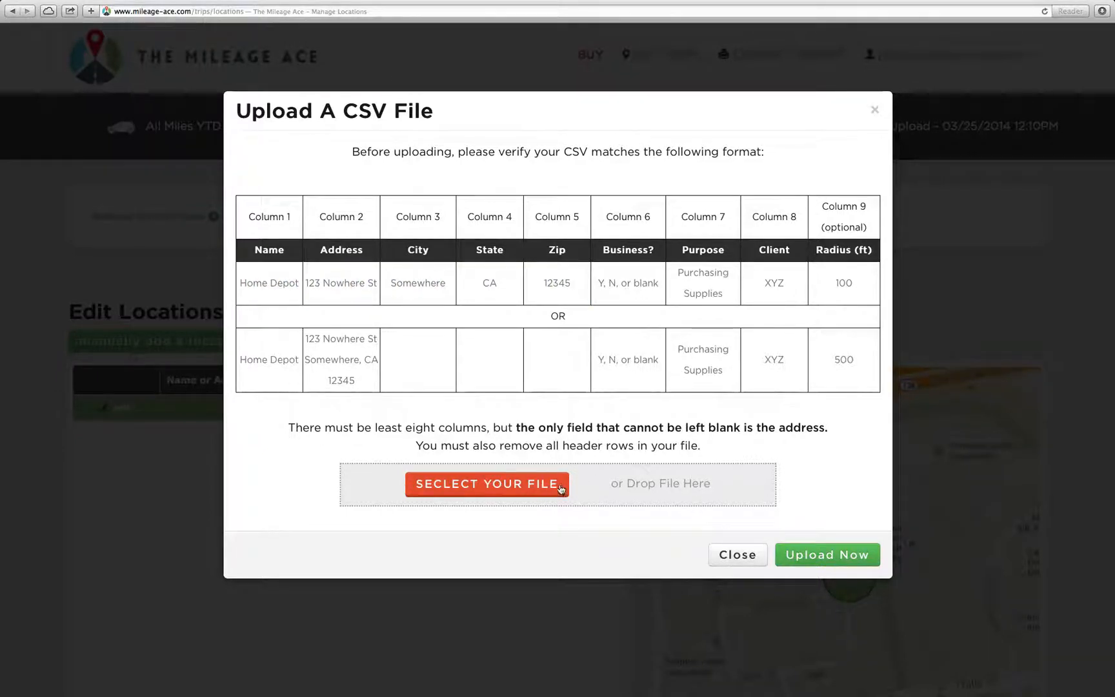
pyautogui.click(731, 567)
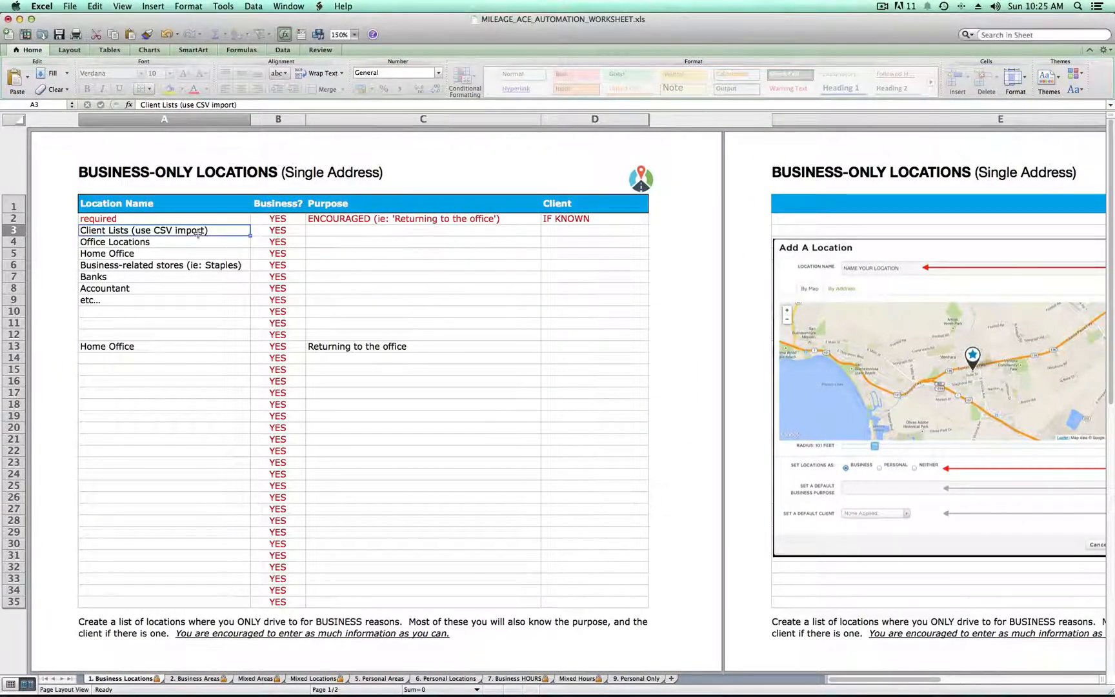
# - Review the sample location names in A4 to A9 and the Home Office entry with its purpose in row 13
pyautogui.click(160, 243)
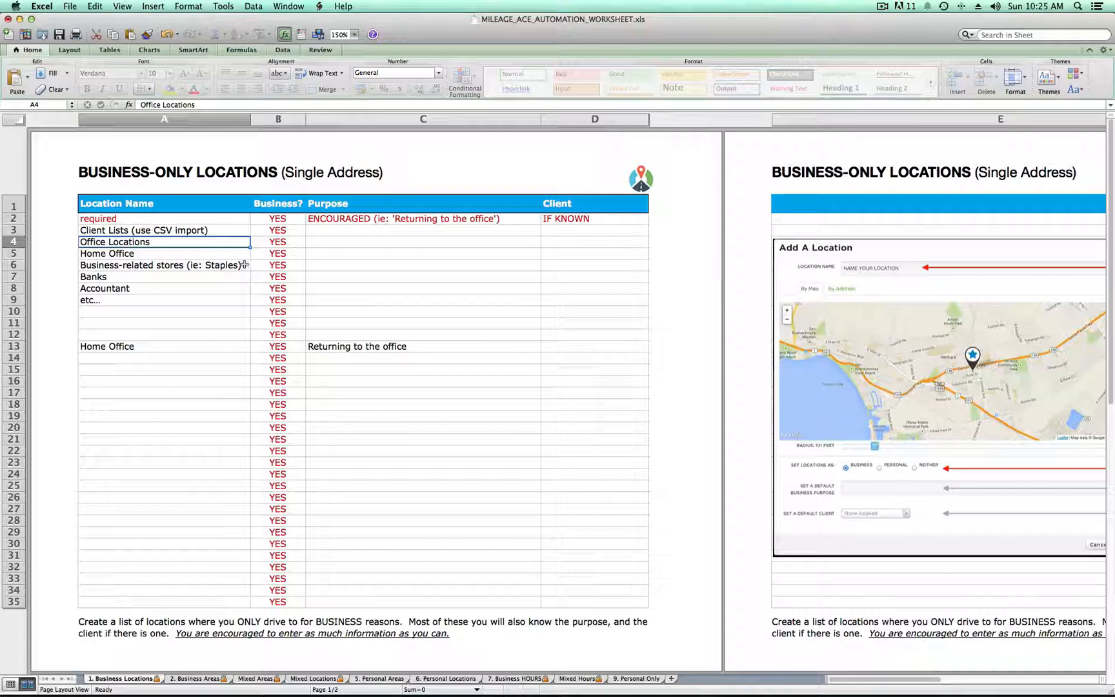
pyautogui.click(194, 254)
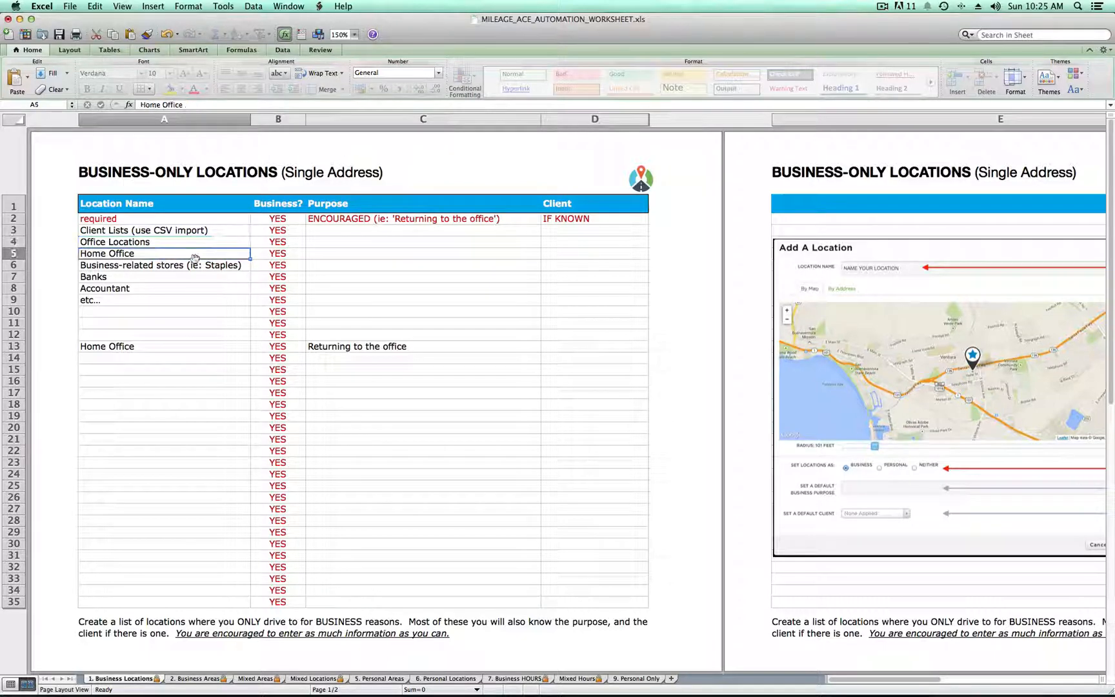
pyautogui.click(195, 266)
pyautogui.click(183, 287)
pyautogui.click(182, 298)
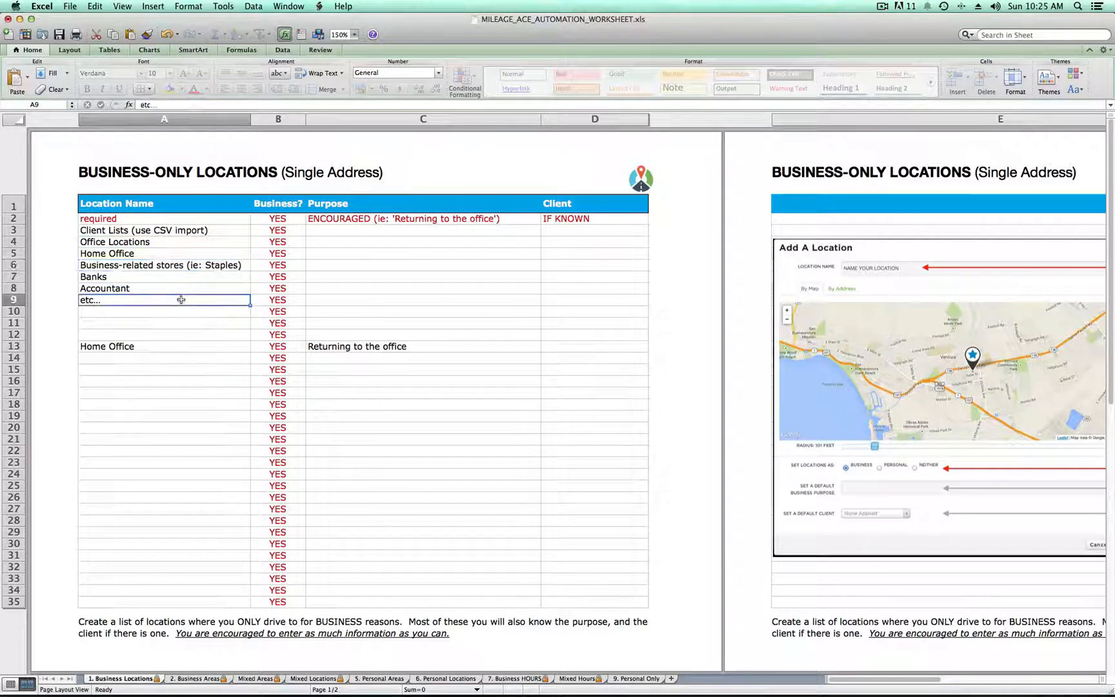
pyautogui.click(119, 348)
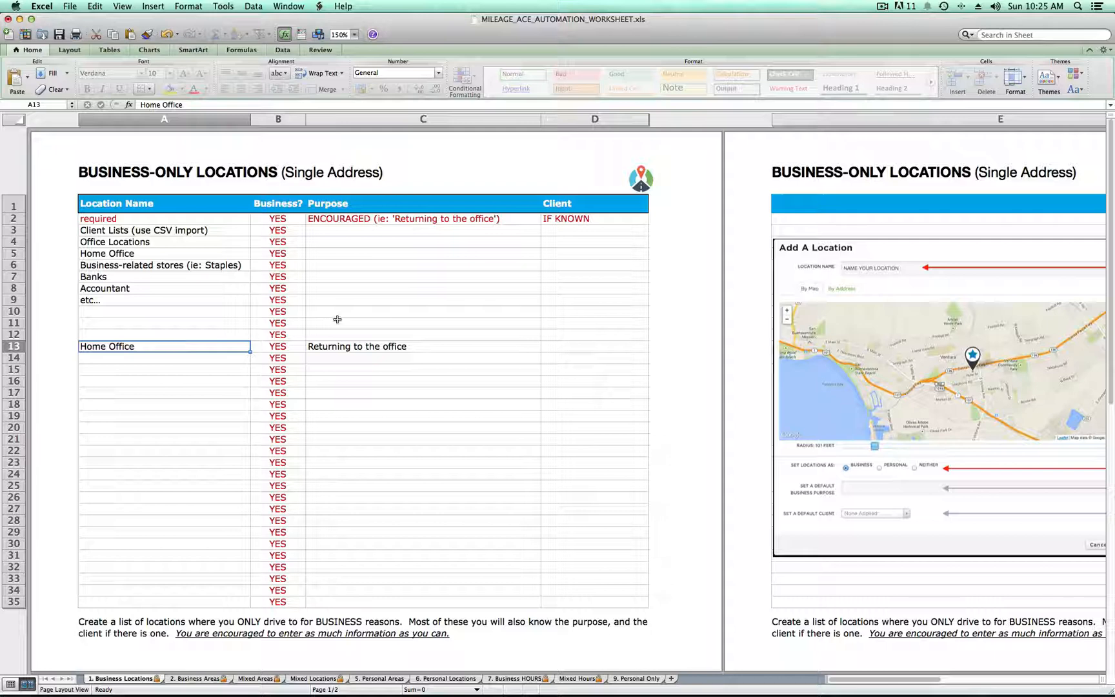
pyautogui.click(399, 346)
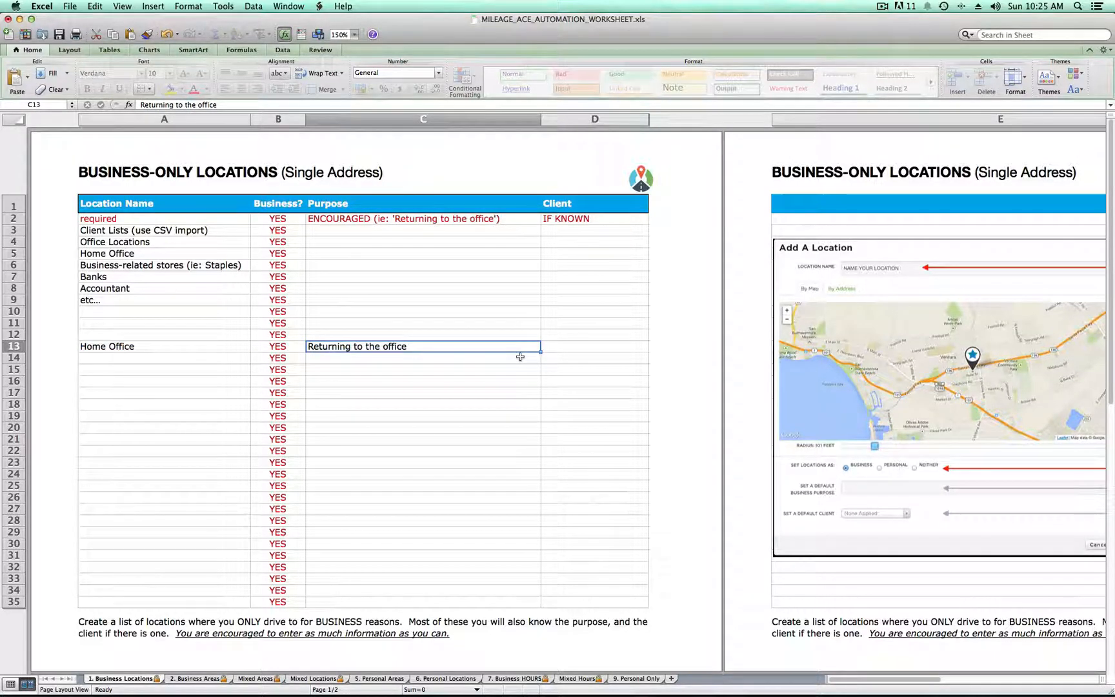
# - Enter Returning to the office in C4 as the purpose for Office Locations
pyautogui.click(144, 246)
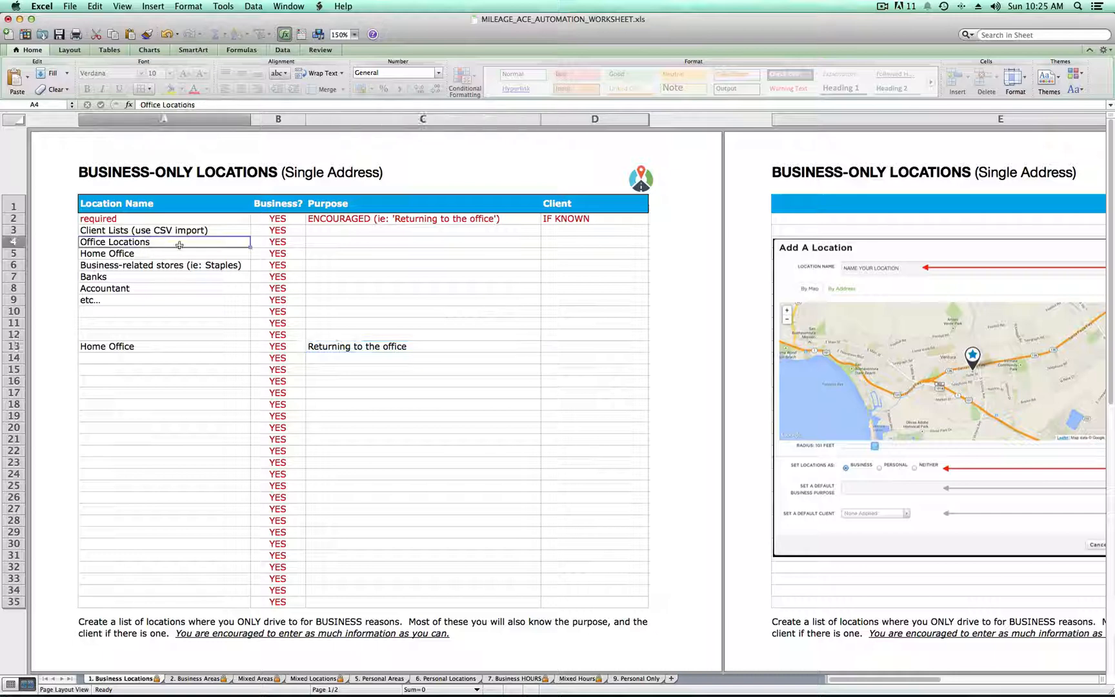
pyautogui.click(350, 246)
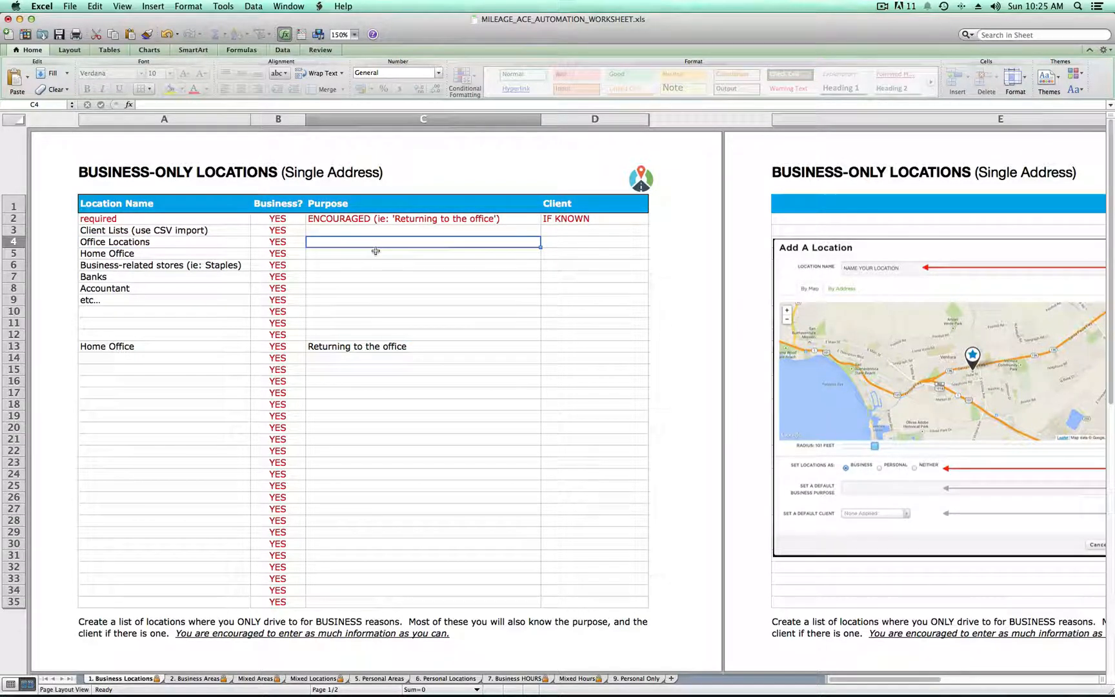
pyautogui.write('Ret')
pyautogui.press('Down')
pyautogui.press('Tab')
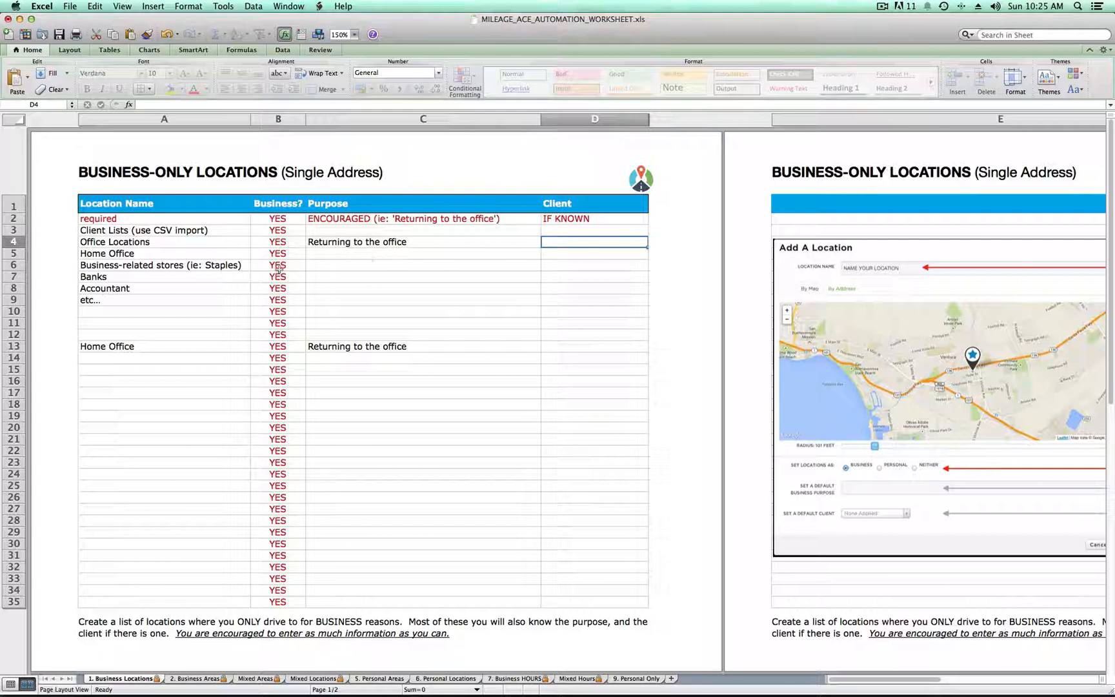
# - Enter Purchasing Supplies in C6 as the purpose for Business-related stores
pyautogui.click(206, 266)
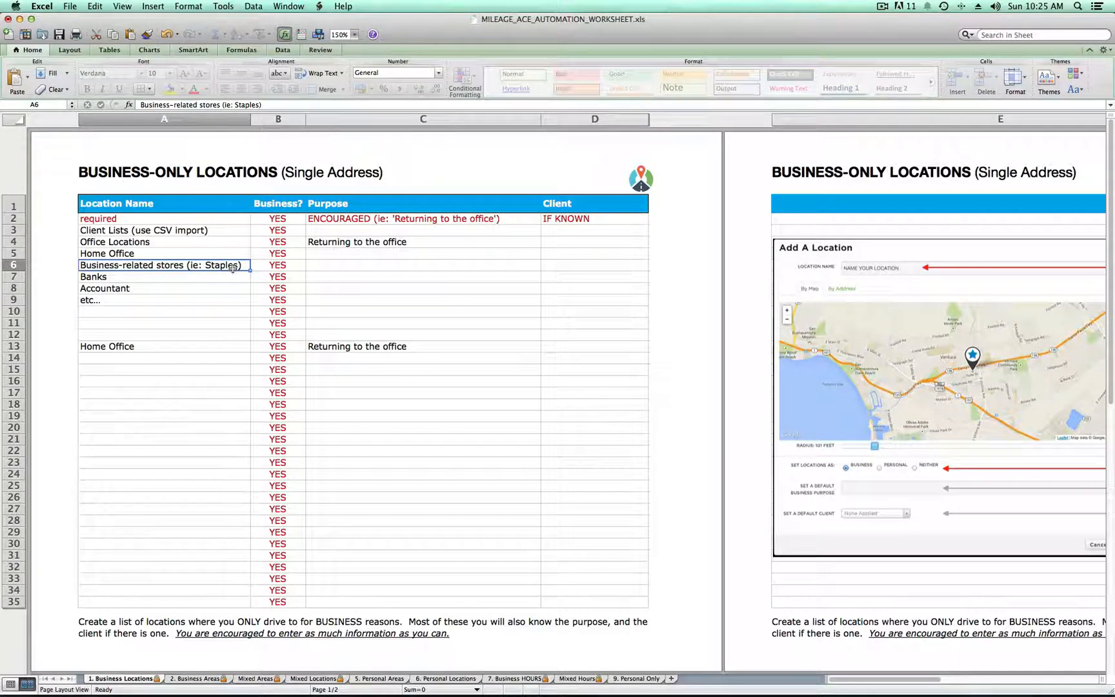
pyautogui.click(385, 265)
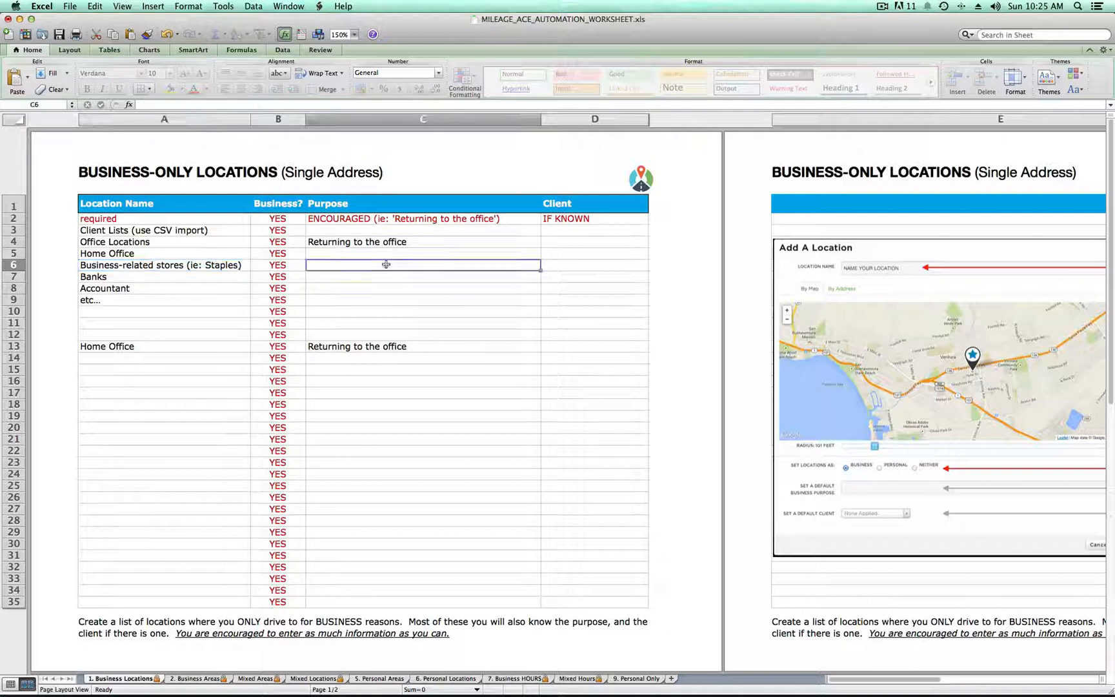
pyautogui.write('Purchas')
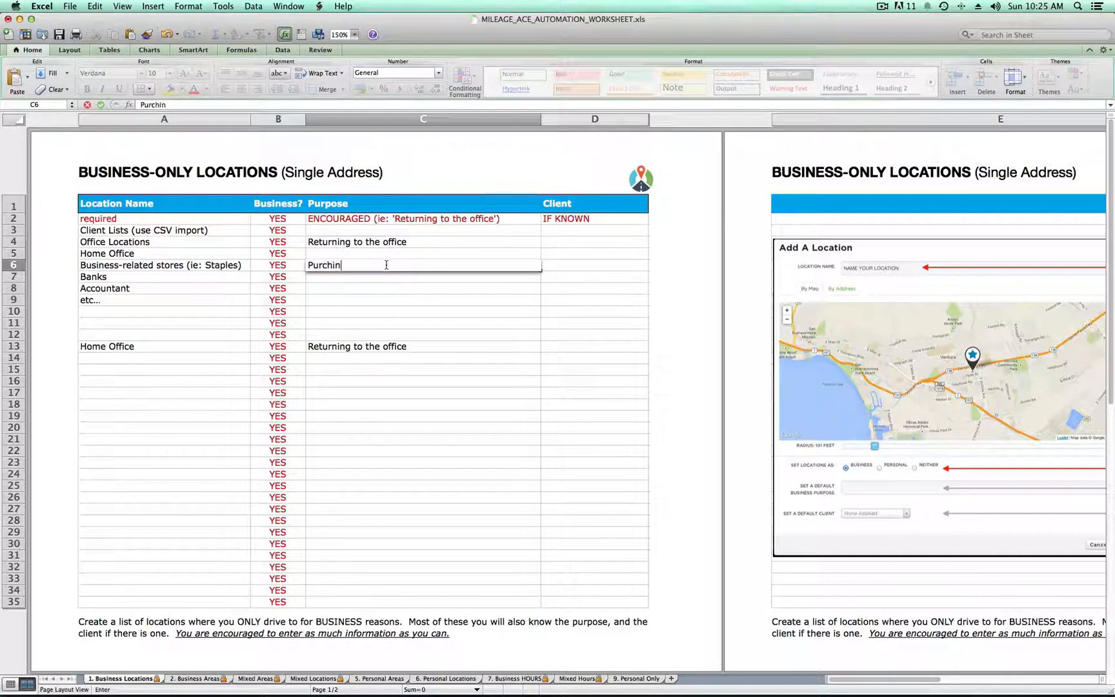
pyautogui.press('BackSpace')
pyautogui.press('BackSpace')
pyautogui.write('s')
pyautogui.press('BackSpace')
pyautogui.write('asing Suoppl')
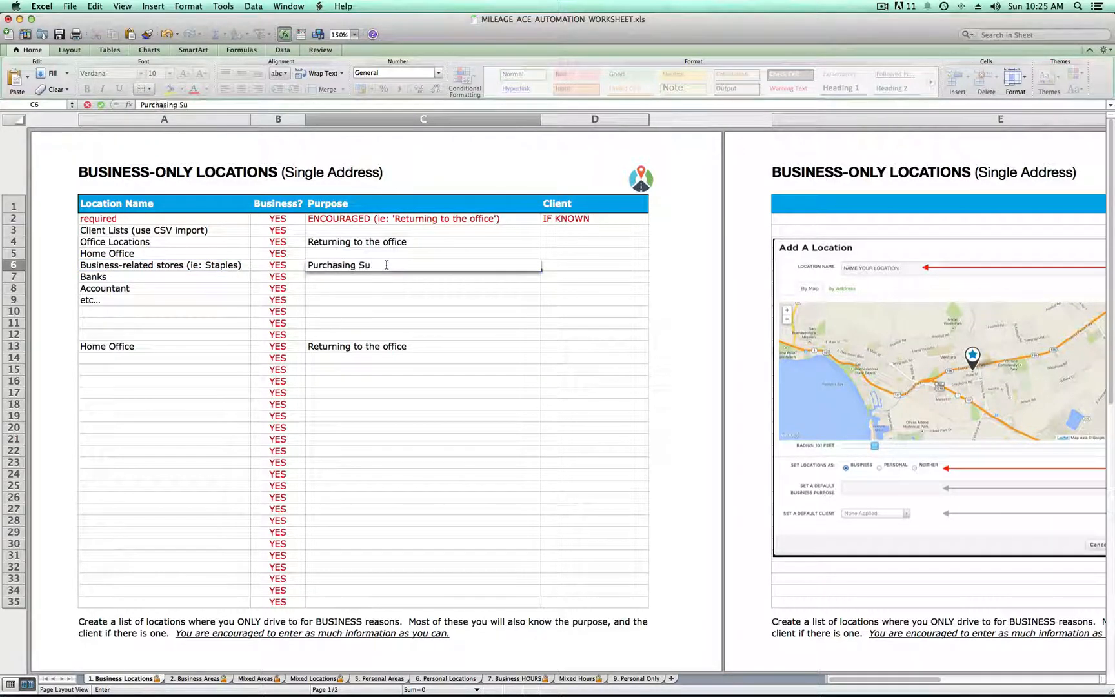
pyautogui.press('BackSpace')
pyautogui.press('BackSpace')
pyautogui.press('BackSpace')
pyautogui.press('BackSpace')
pyautogui.write('pplies')
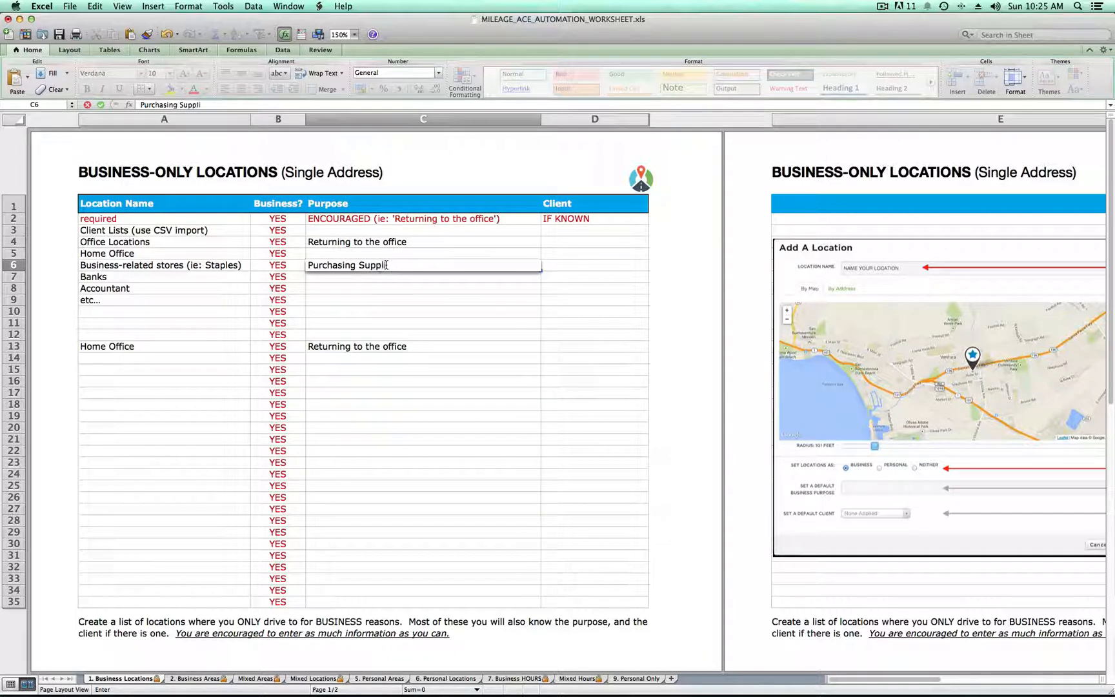
# - Enter Banking in C7 as the purpose for the Banks location
pyautogui.click(407, 276)
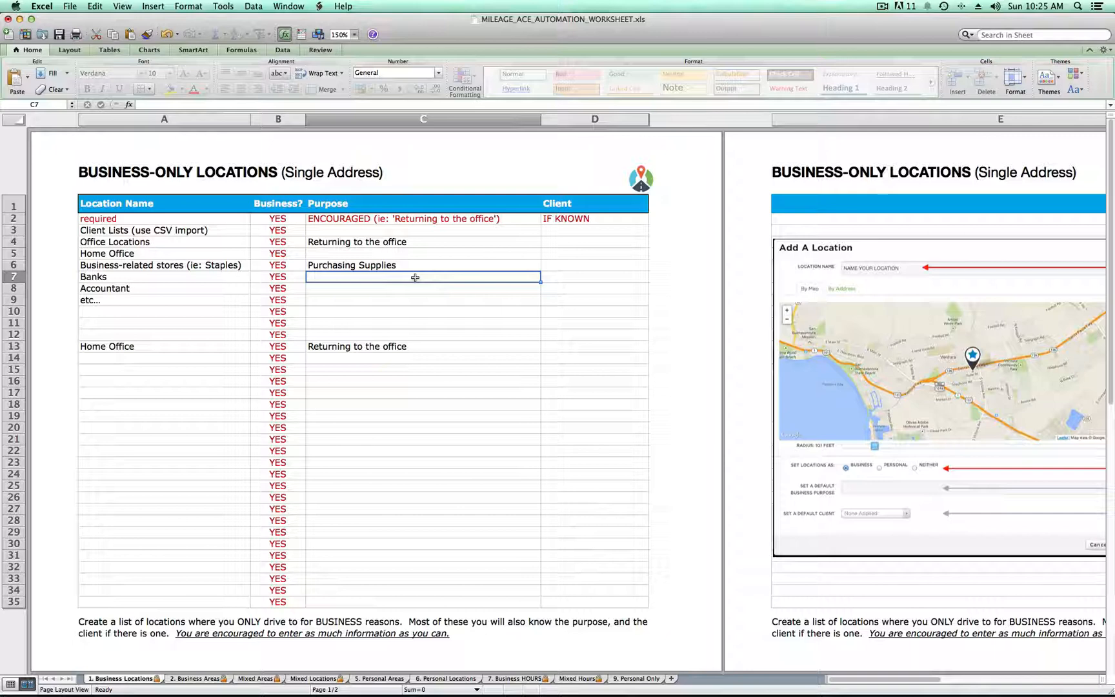
pyautogui.write('Bann')
pyautogui.write('ing')
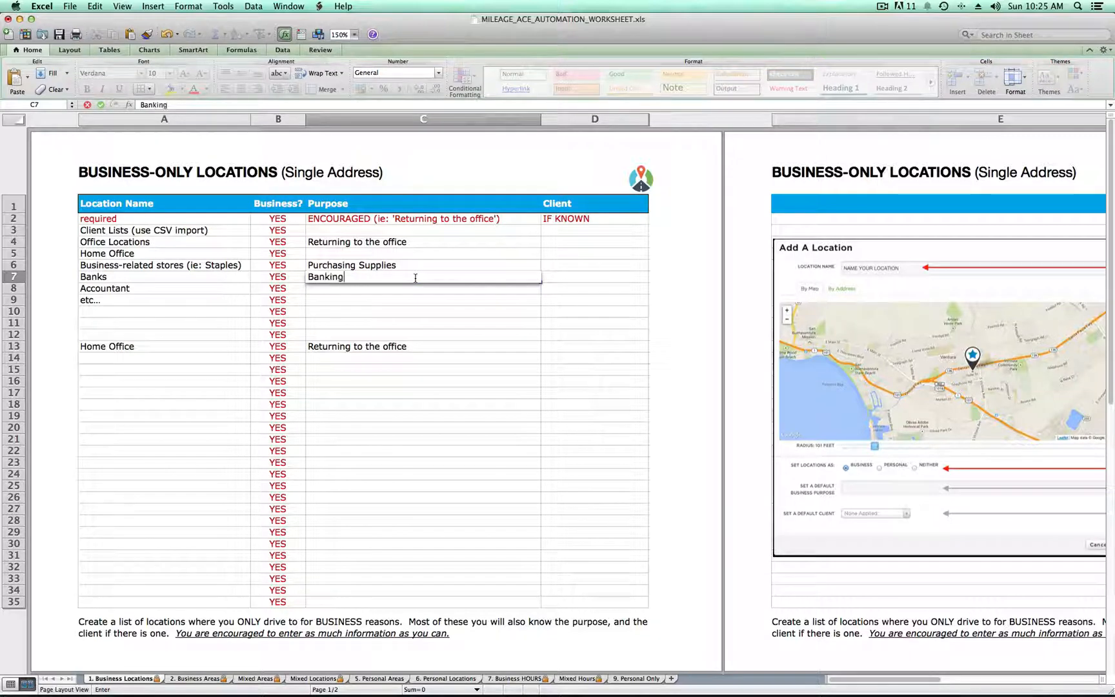
pyautogui.press('Return')
pyautogui.click(407, 277)
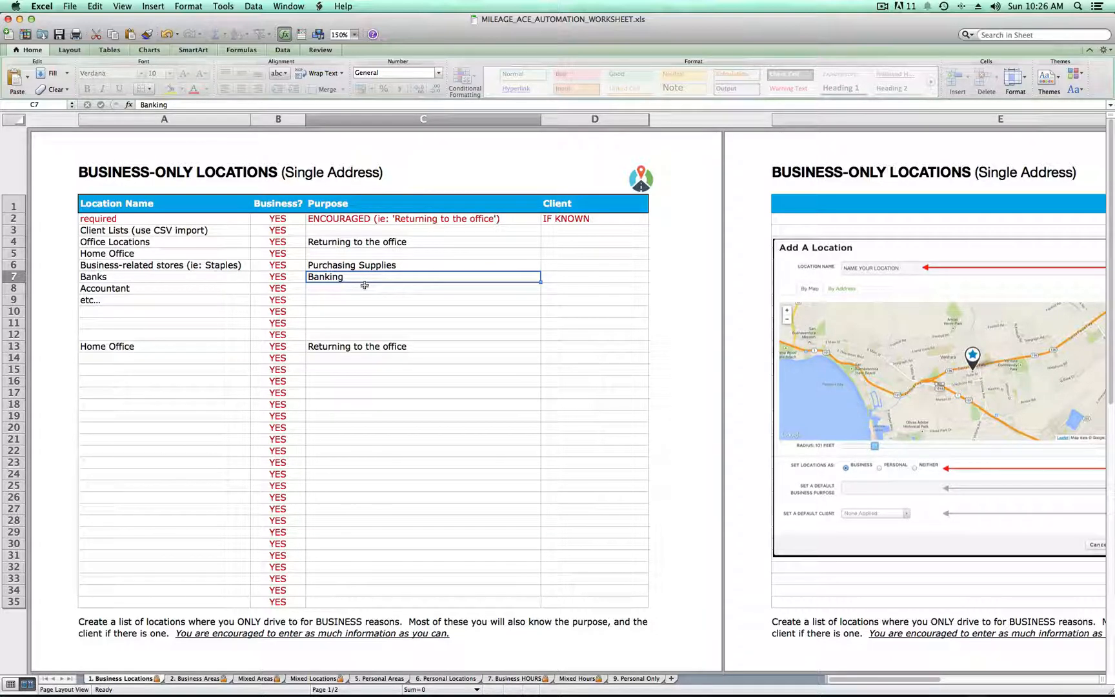
# - Open the Business Areas sheet and examine its Add A Location example beside the table
pyautogui.click(404, 287)
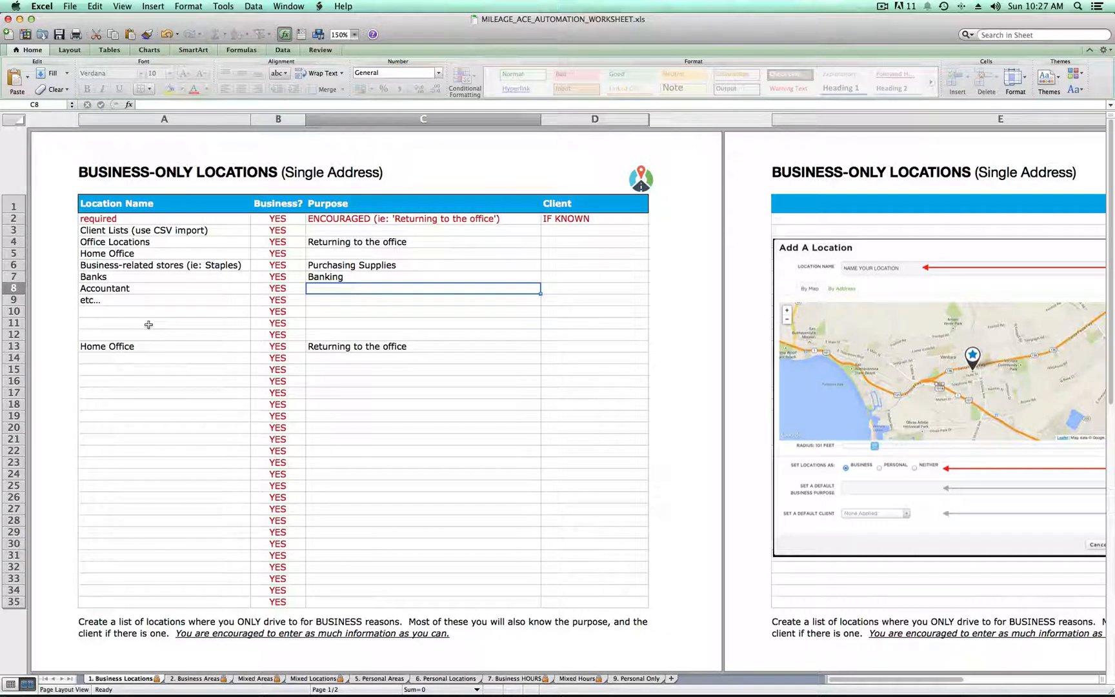
pyautogui.click(136, 358)
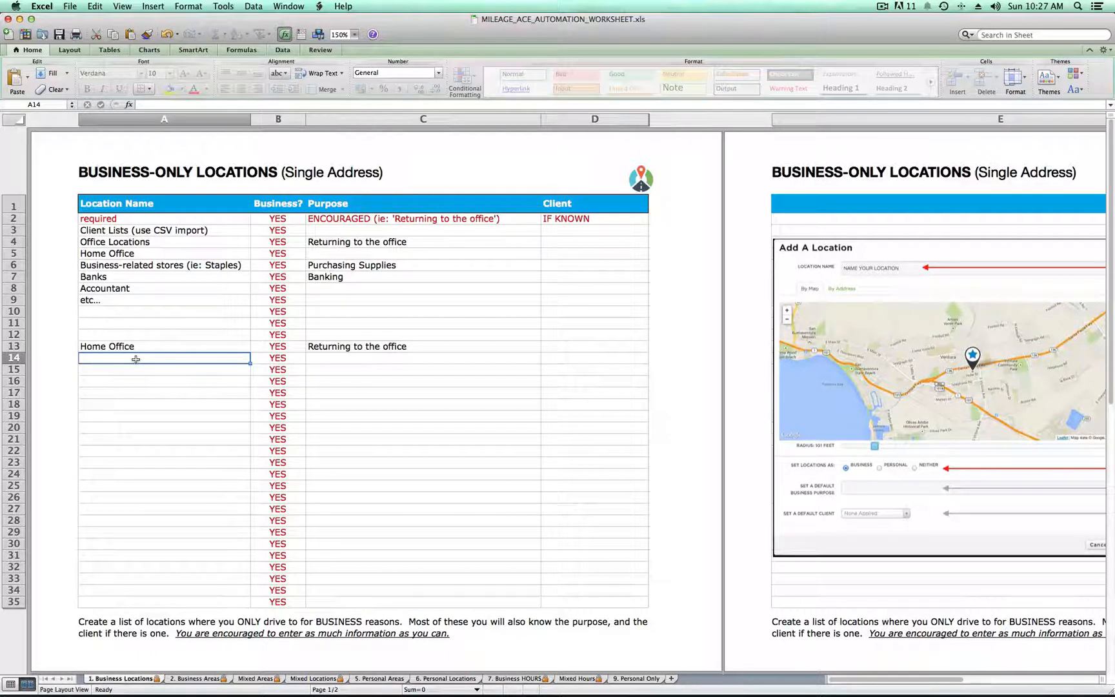
pyautogui.click(200, 679)
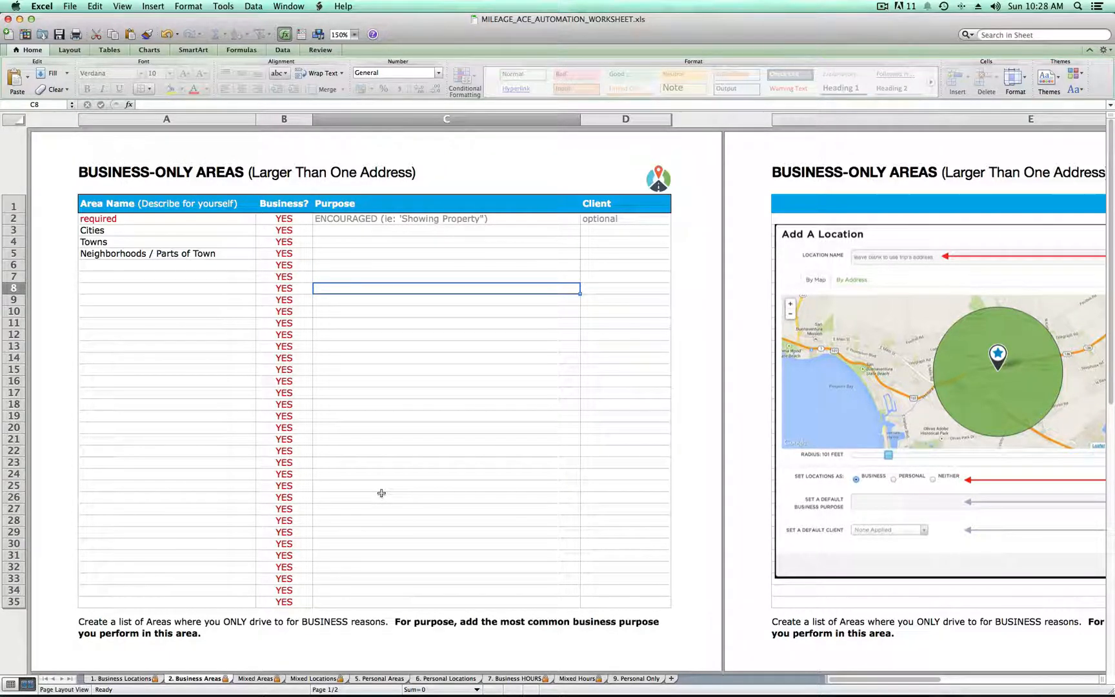
pyautogui.moveTo(891, 680); pyautogui.dragTo(916, 682)
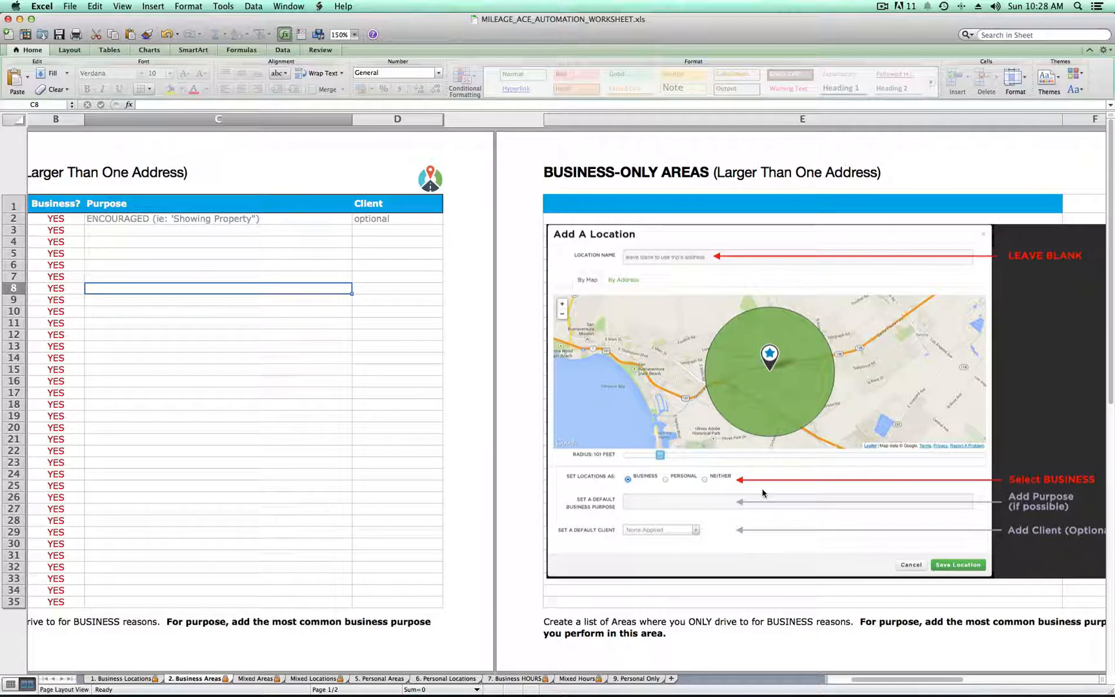
pyautogui.moveTo(870, 680); pyautogui.dragTo(846, 680)
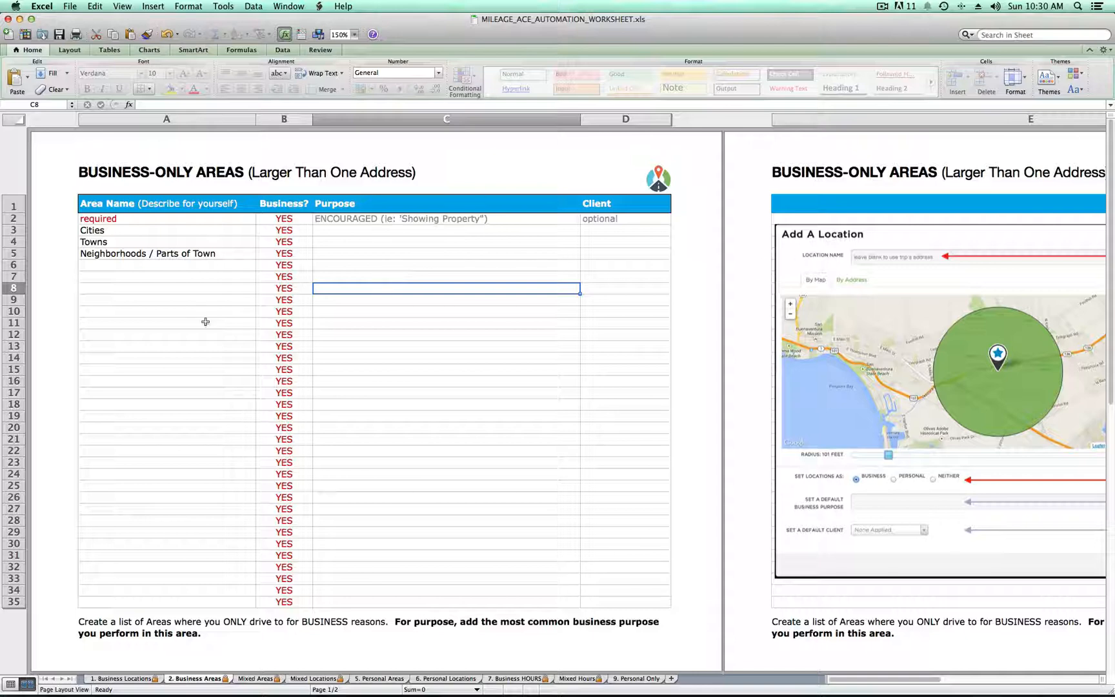
# - Enter Ventura County as an area name in cell A8 of the Business Areas sheet
pyautogui.click(168, 290)
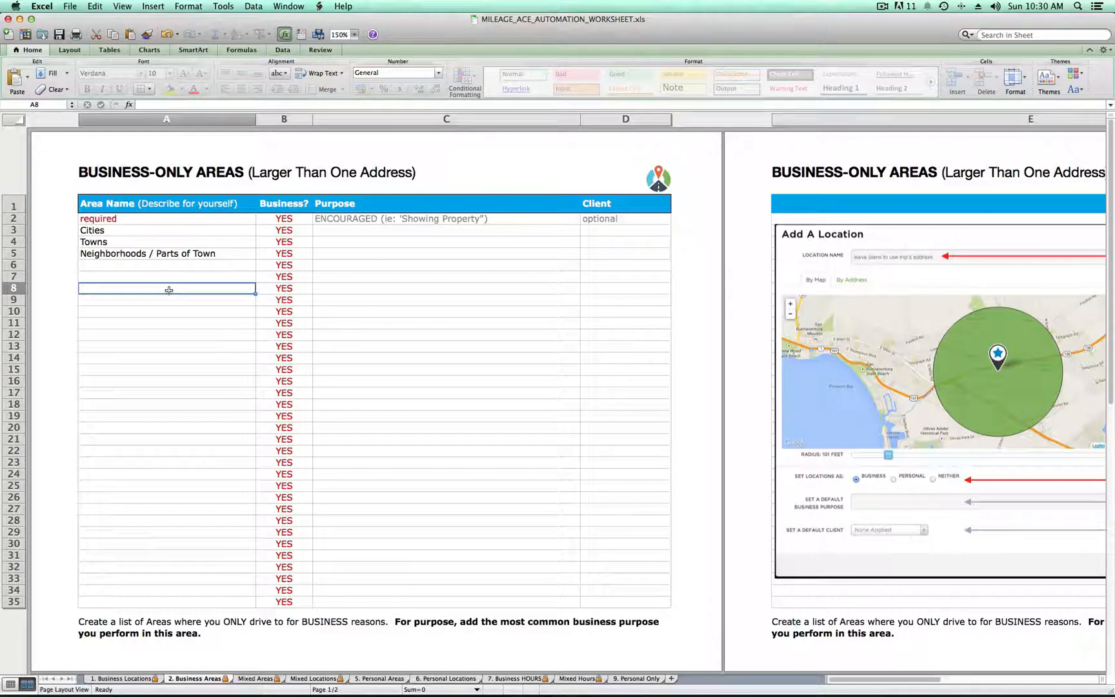
pyautogui.write('Ven')
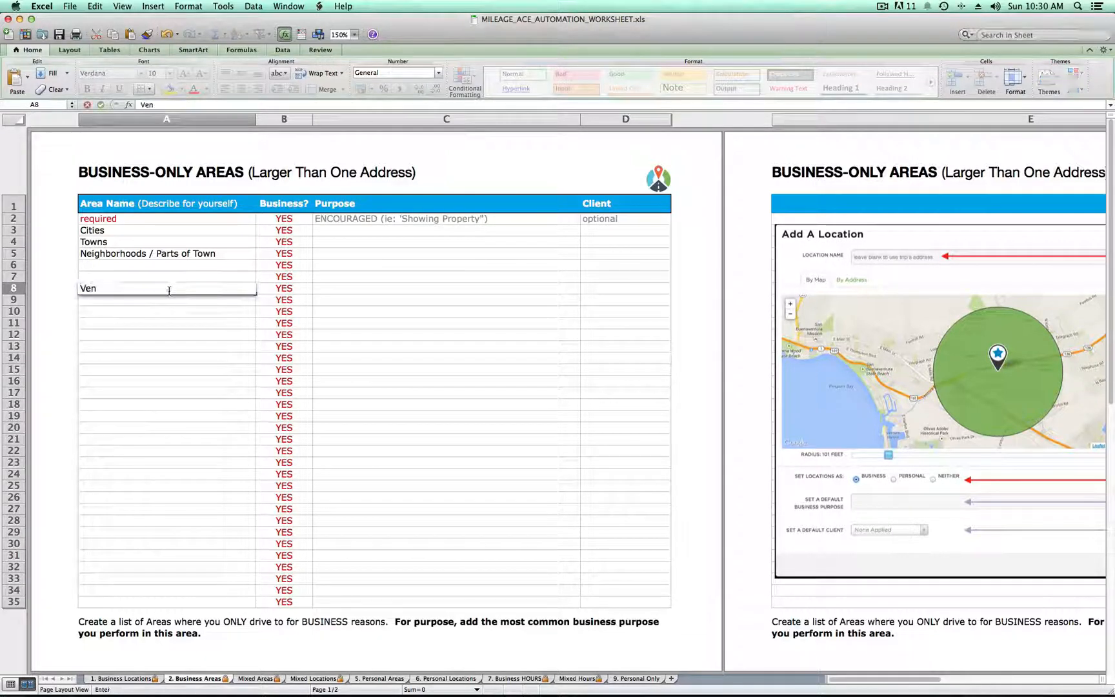
pyautogui.write('tura County')
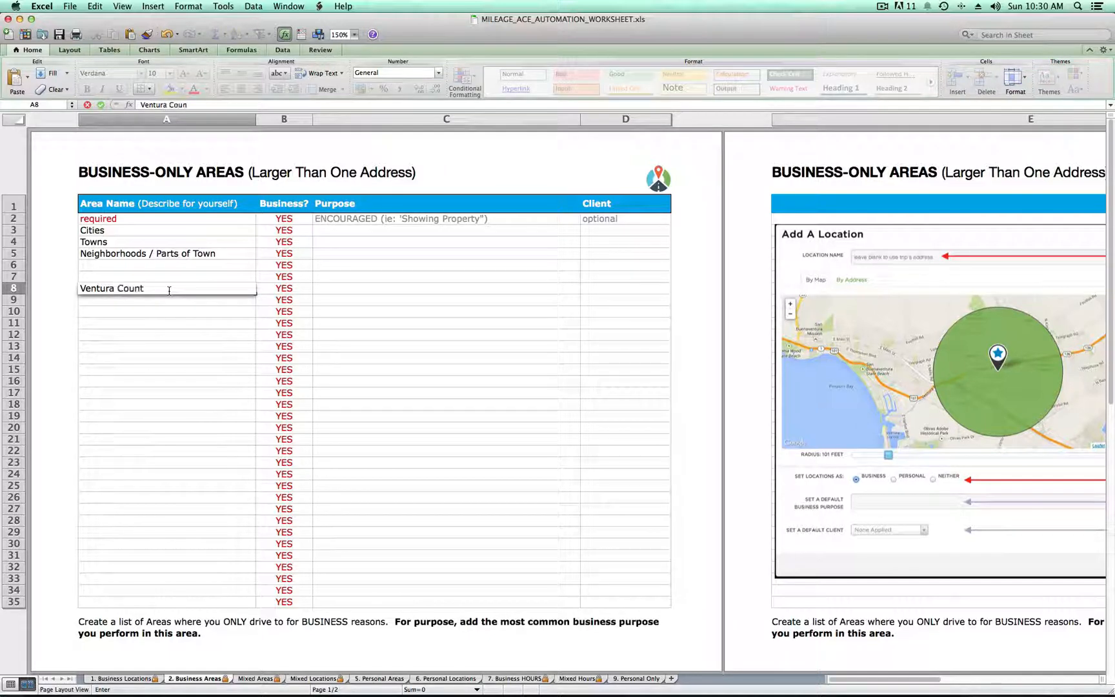
pyautogui.press('Tab')
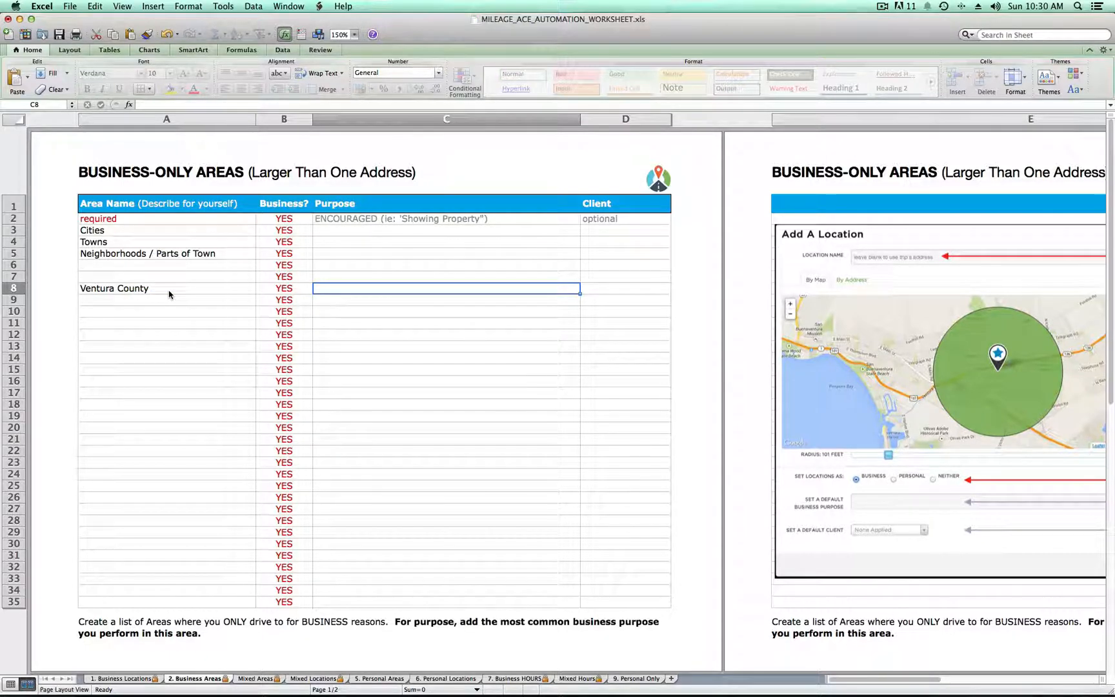
# - Enter Showing A Property in C8 as the purpose for the Ventura County area
pyautogui.write('Showing')
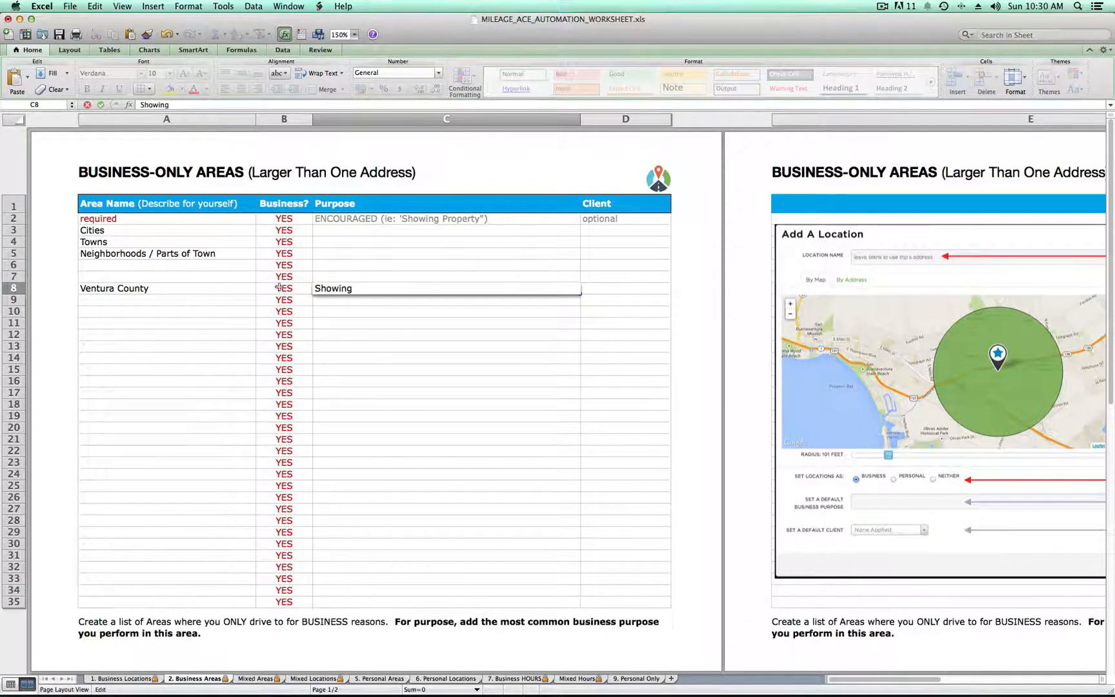
pyautogui.write(' A Property')
pyautogui.press('Tab')
pyautogui.press('Left')
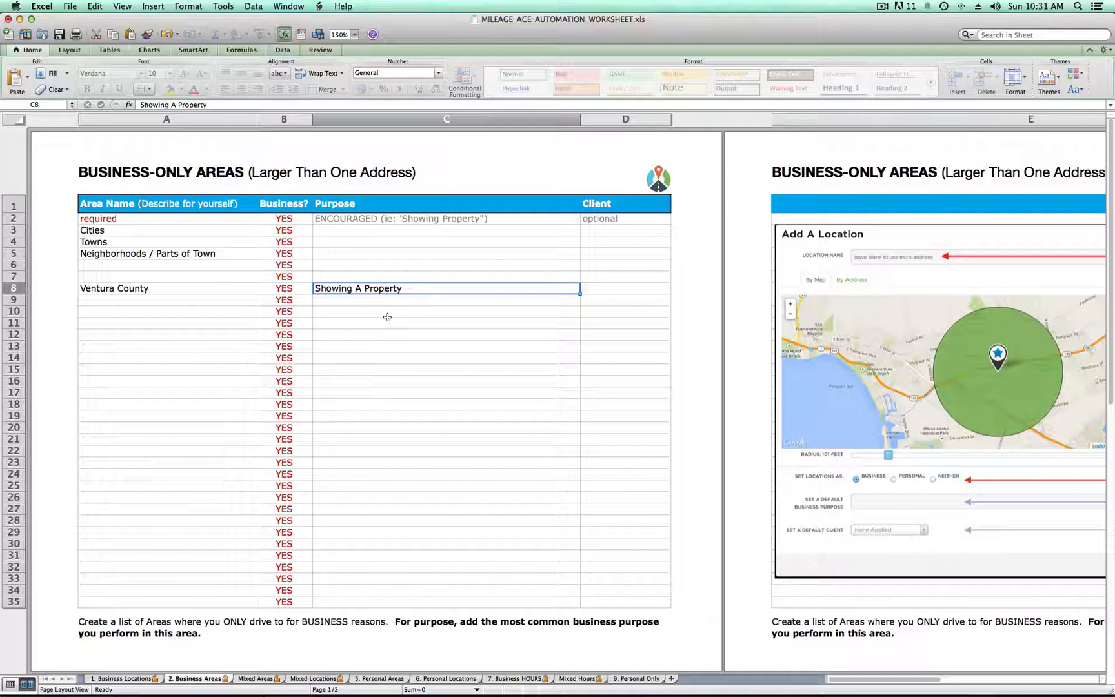
# - Switch to The Mileage Ace, start a manual location, and set its radius around Ventura to 26.1 miles
pyautogui.press('super+Tab')
pyautogui.click(416, 346)
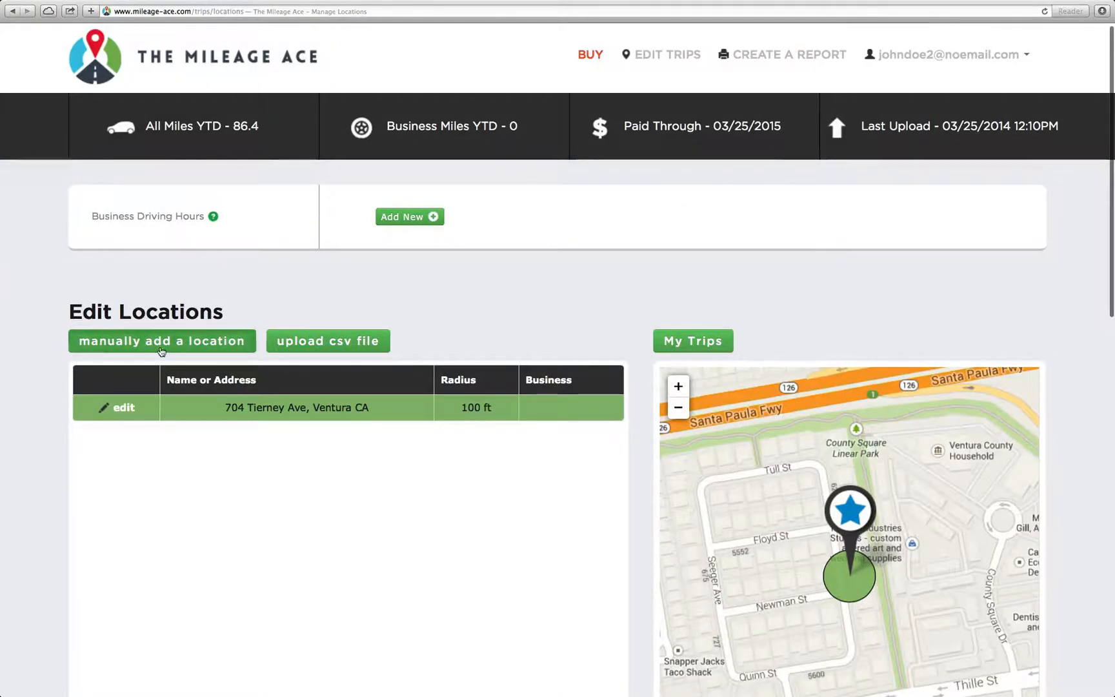
pyautogui.click(154, 342)
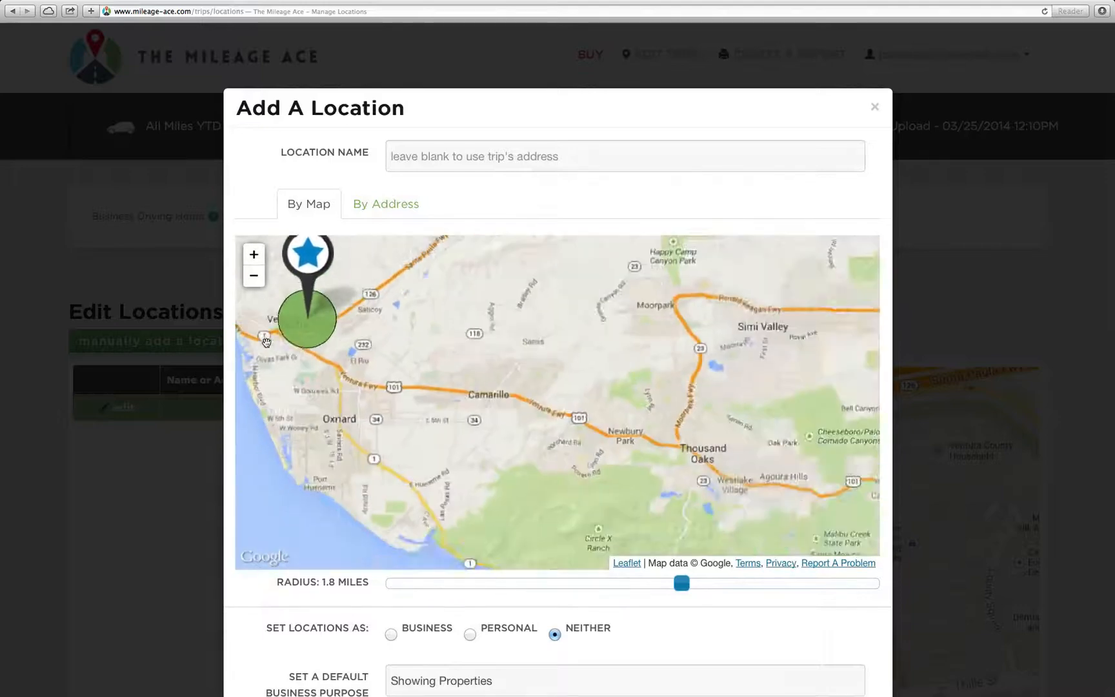
pyautogui.moveTo(384, 344); pyautogui.dragTo(513, 409)
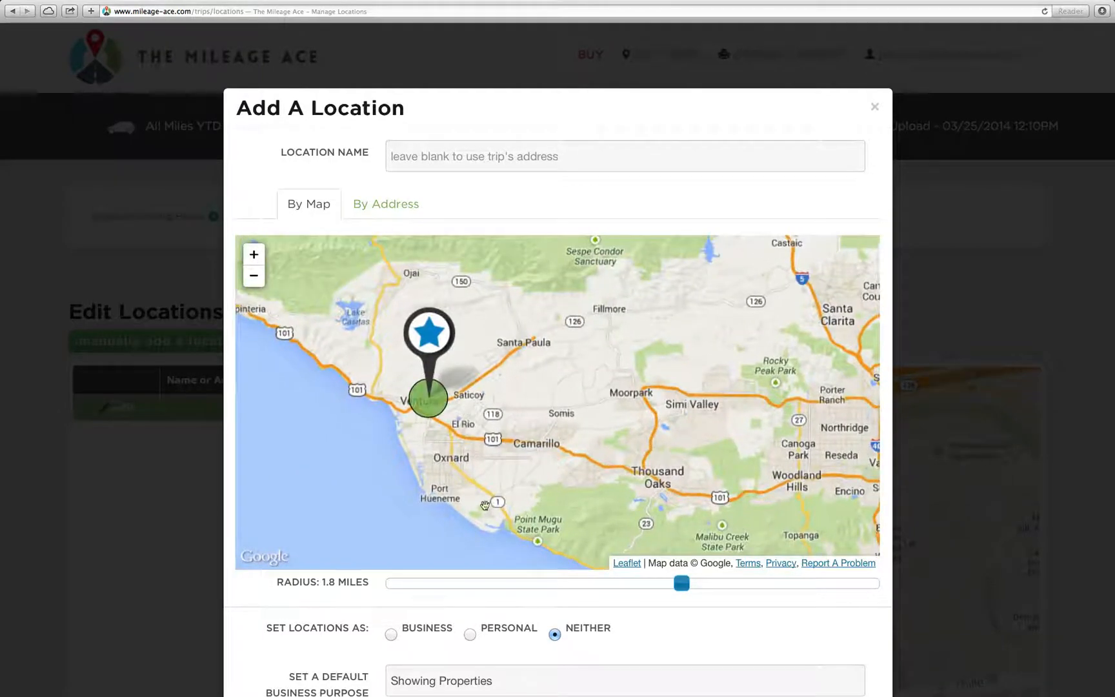
pyautogui.moveTo(682, 583); pyautogui.dragTo(816, 581)
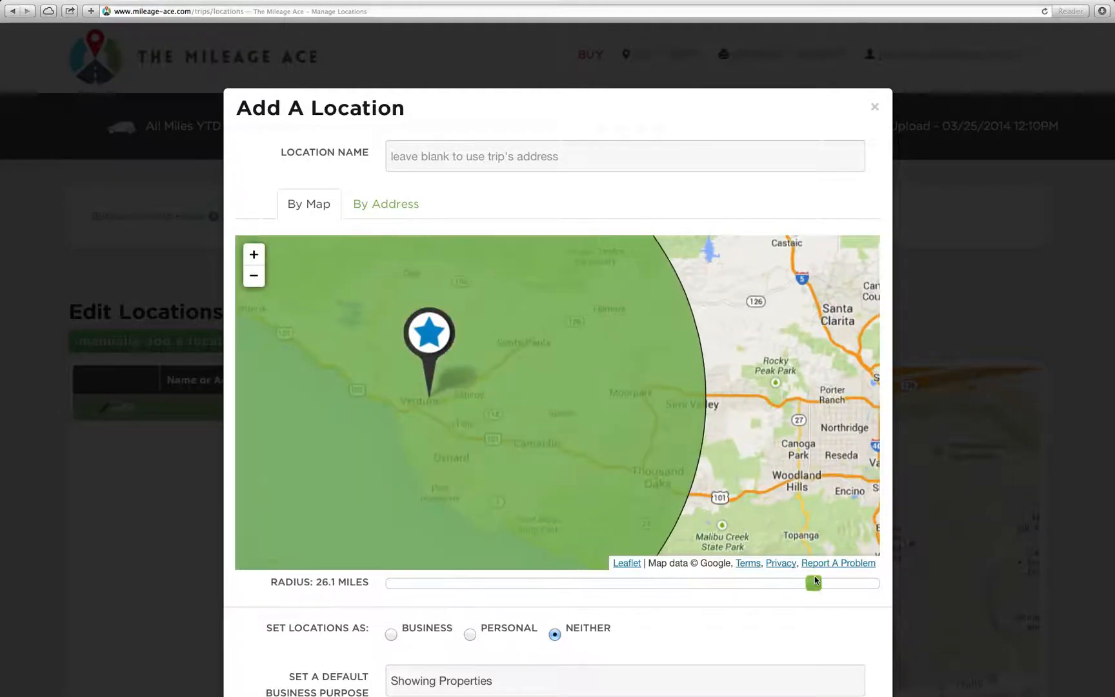
pyautogui.moveTo(713, 481); pyautogui.dragTo(769, 466)
pyautogui.scroll(-2, 774, 466)
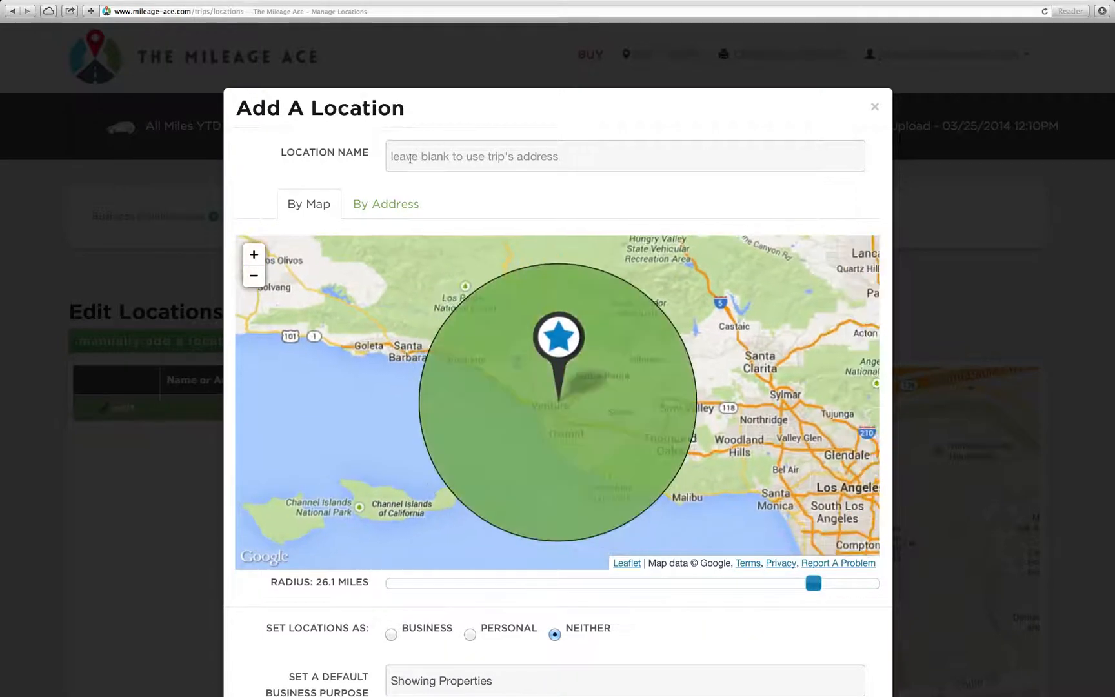
# - Set the new location as Business with Showing a Property as its default business purpose
pyautogui.scroll(-3, 229, 171)
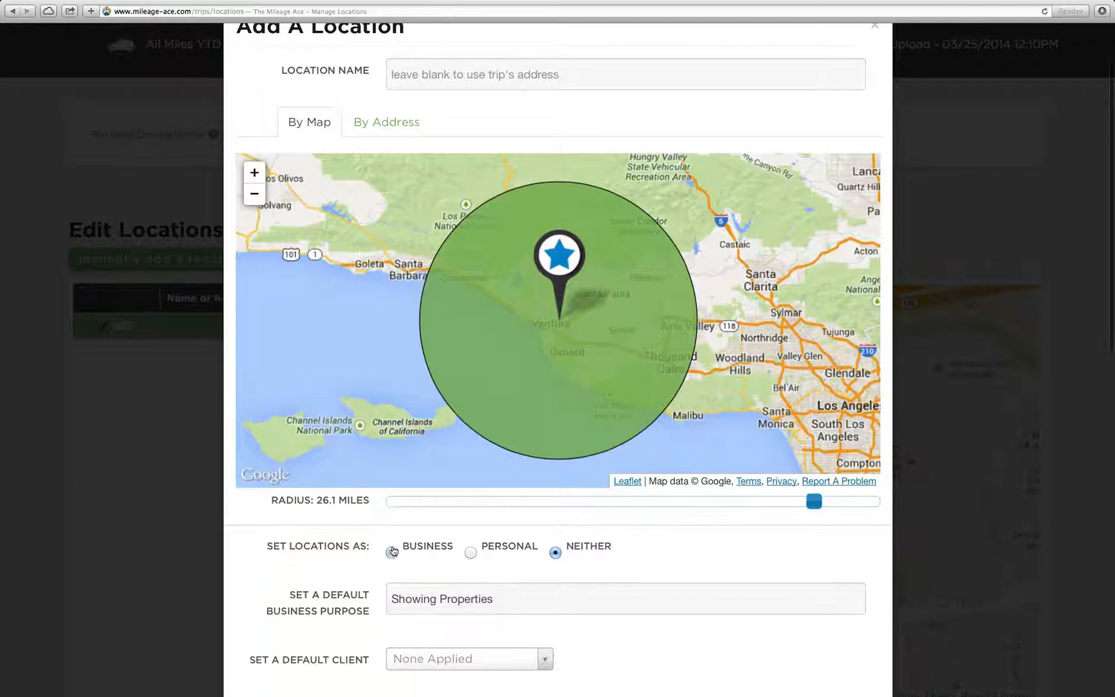
pyautogui.click(393, 551)
pyautogui.scroll(-2, 387, 571)
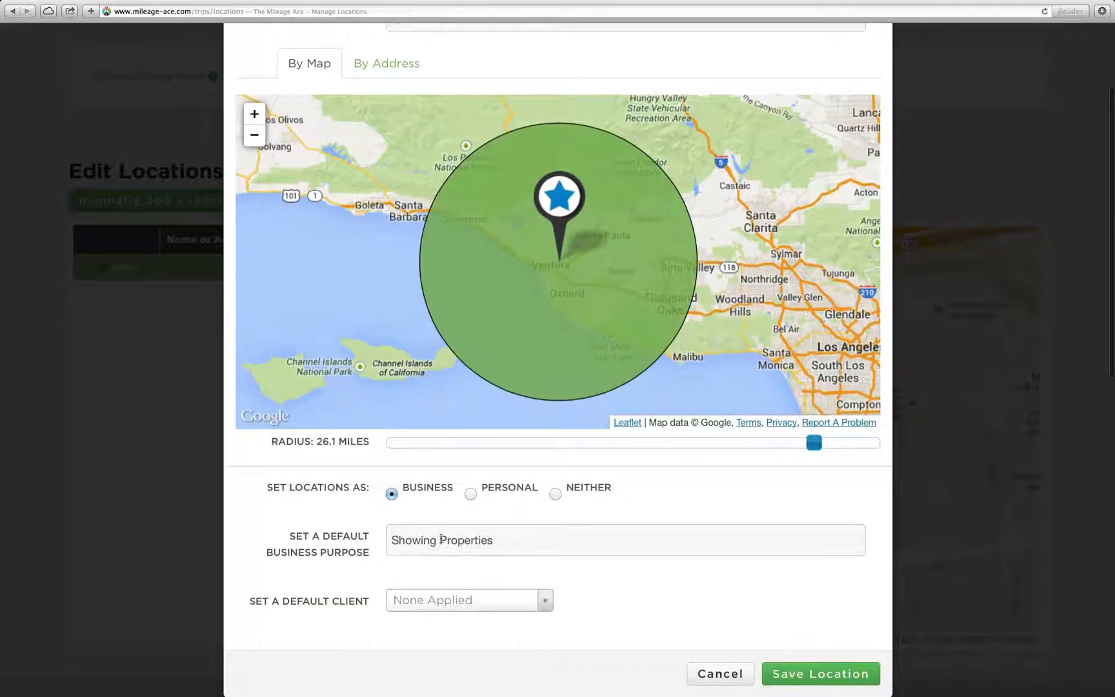
pyautogui.click(441, 540)
pyautogui.write('a')
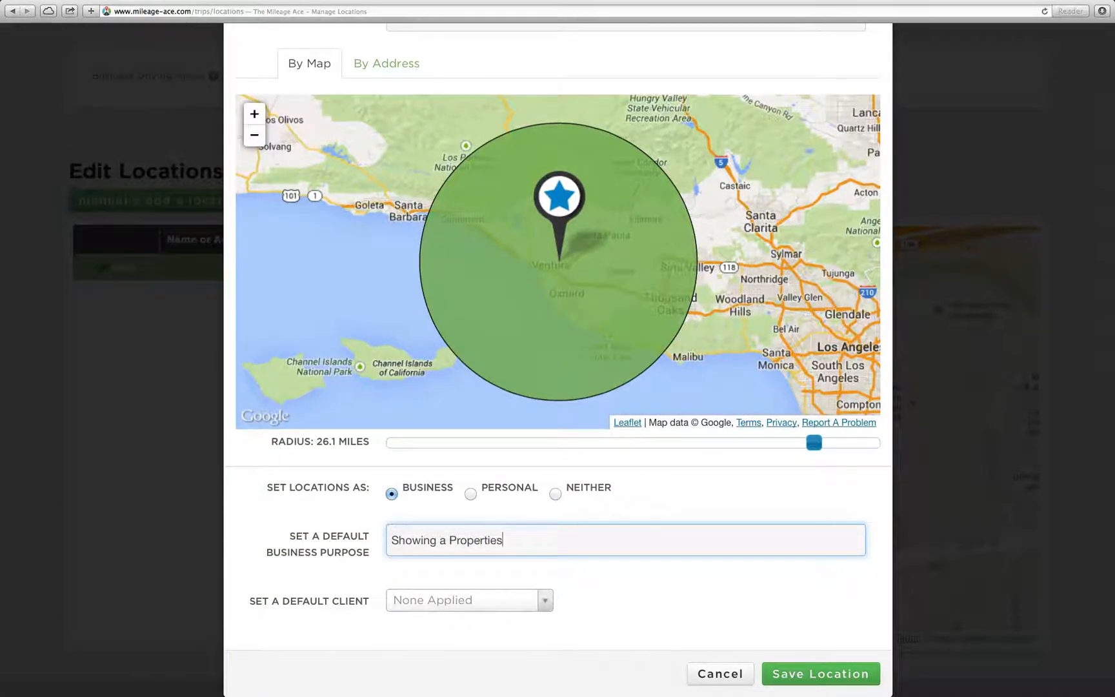
pyautogui.press('BackSpace')
pyautogui.press('BackSpace')
pyautogui.press('BackSpace')
pyautogui.click(785, 503)
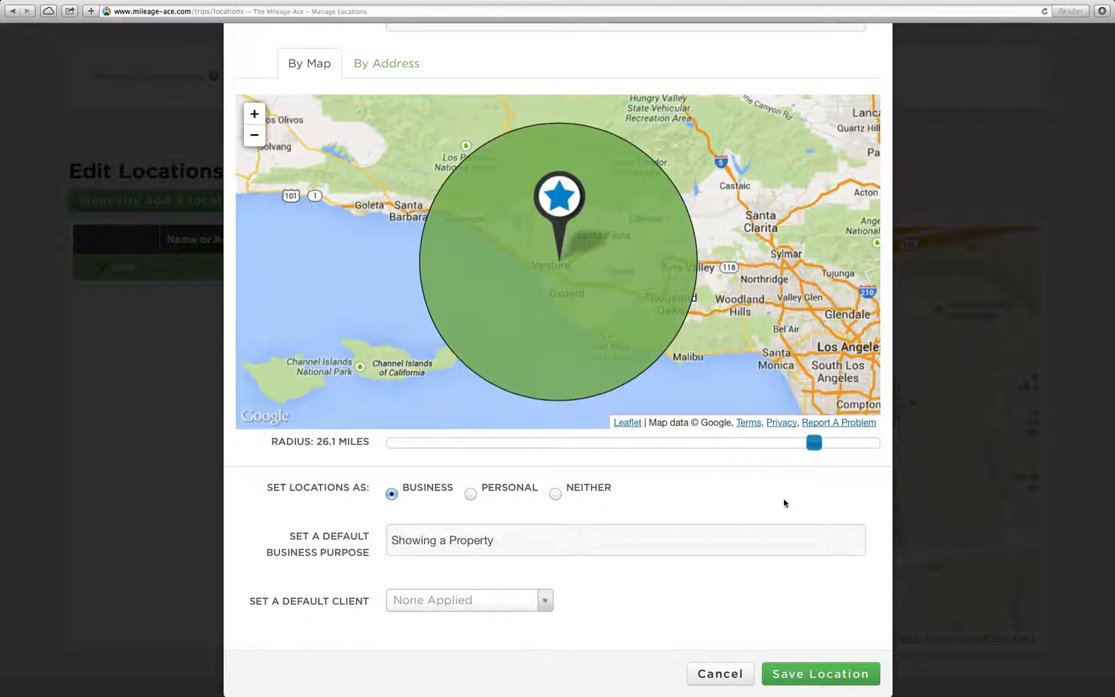
# - Reduce the new location's radius to 1.0 miles and move its marker slightly east toward Saticoy
pyautogui.scroll(1, 230, 397)
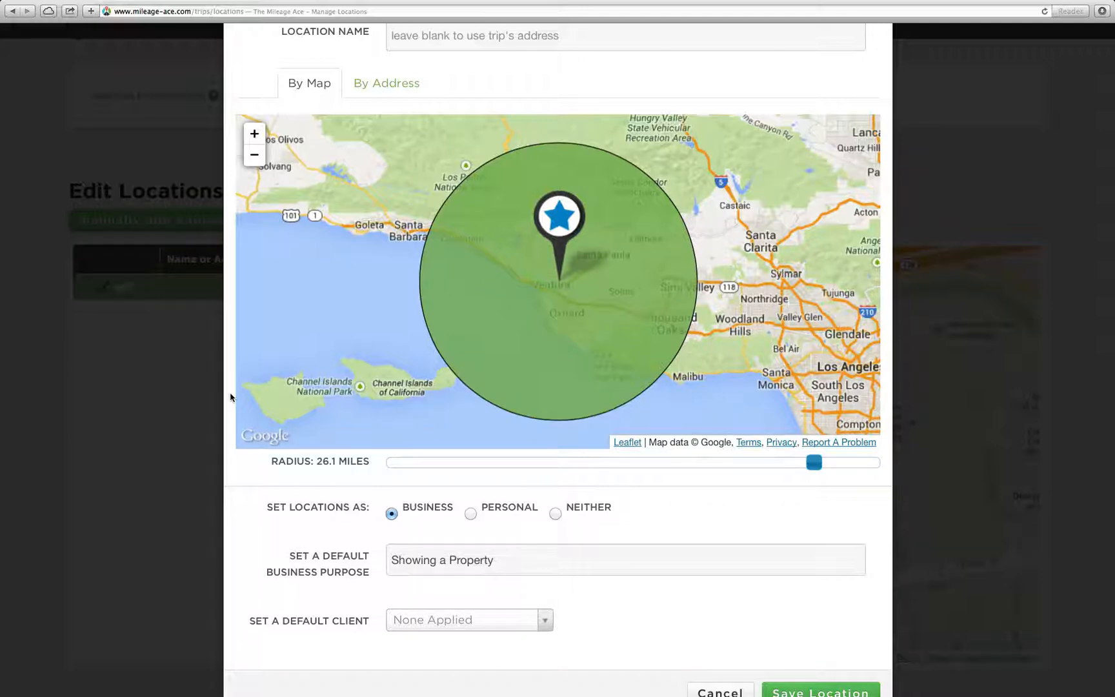
pyautogui.scroll(1, 551, 294)
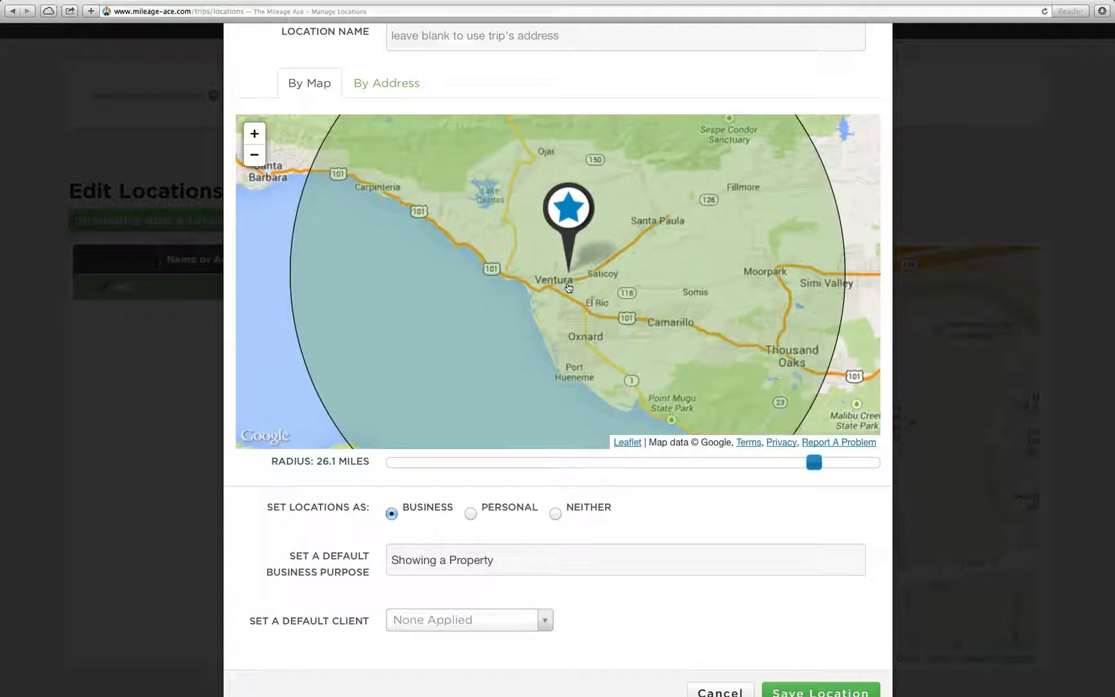
pyautogui.scroll(-1, 568, 287)
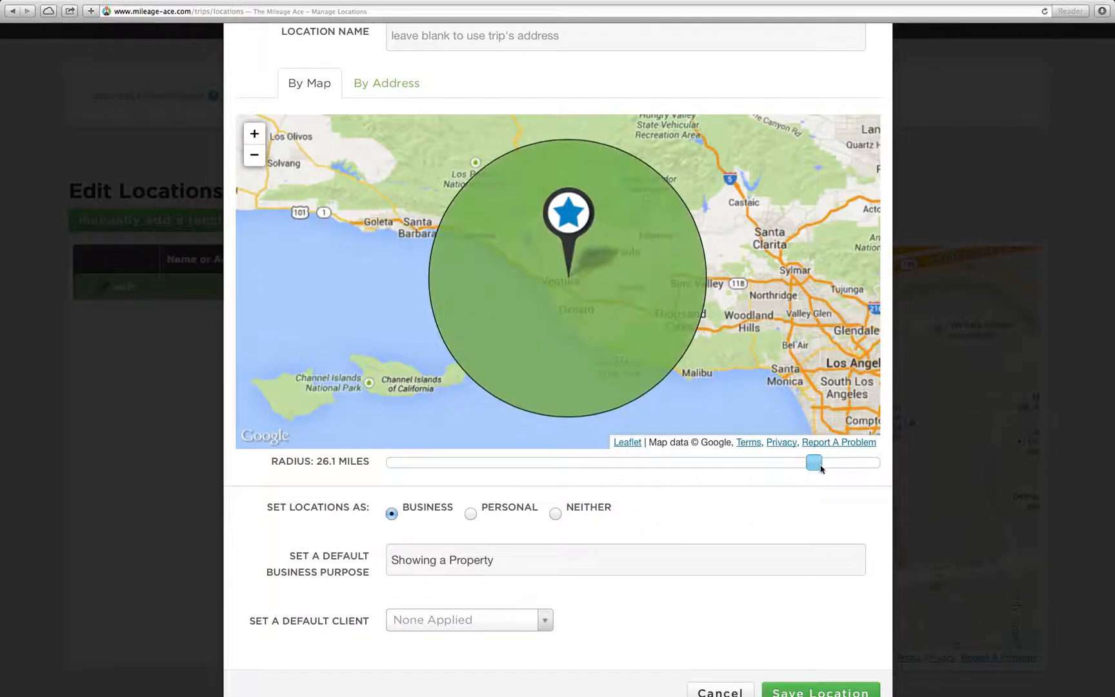
pyautogui.moveTo(815, 462); pyautogui.dragTo(655, 463)
pyautogui.scroll(4, 577, 287)
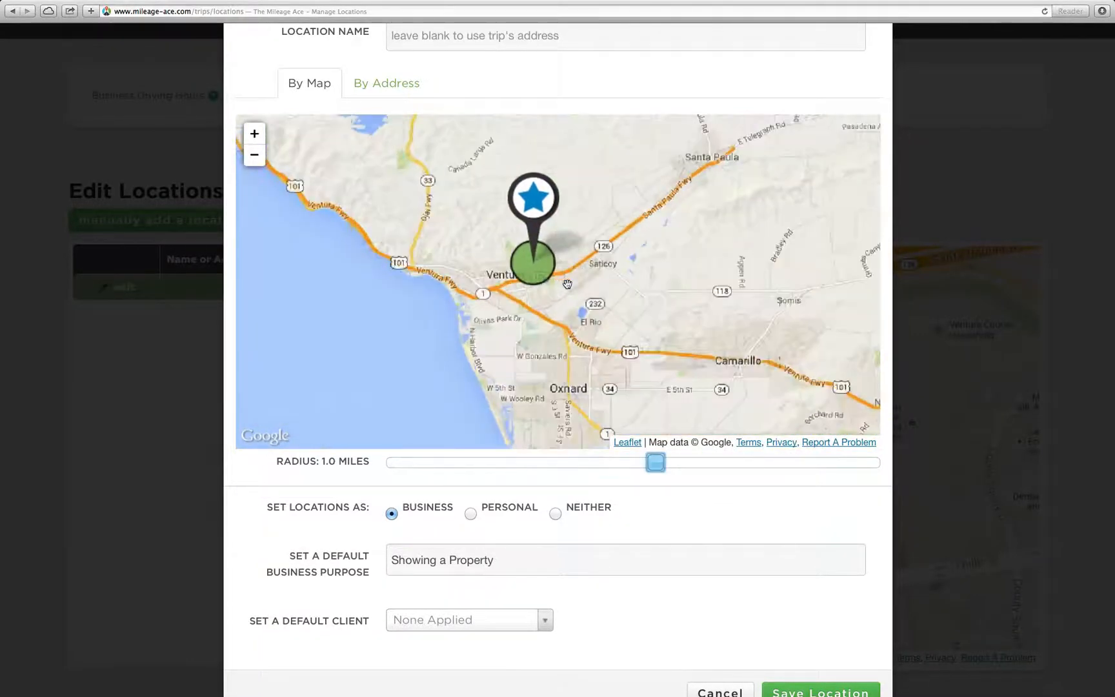
pyautogui.moveTo(534, 294); pyautogui.dragTo(568, 325)
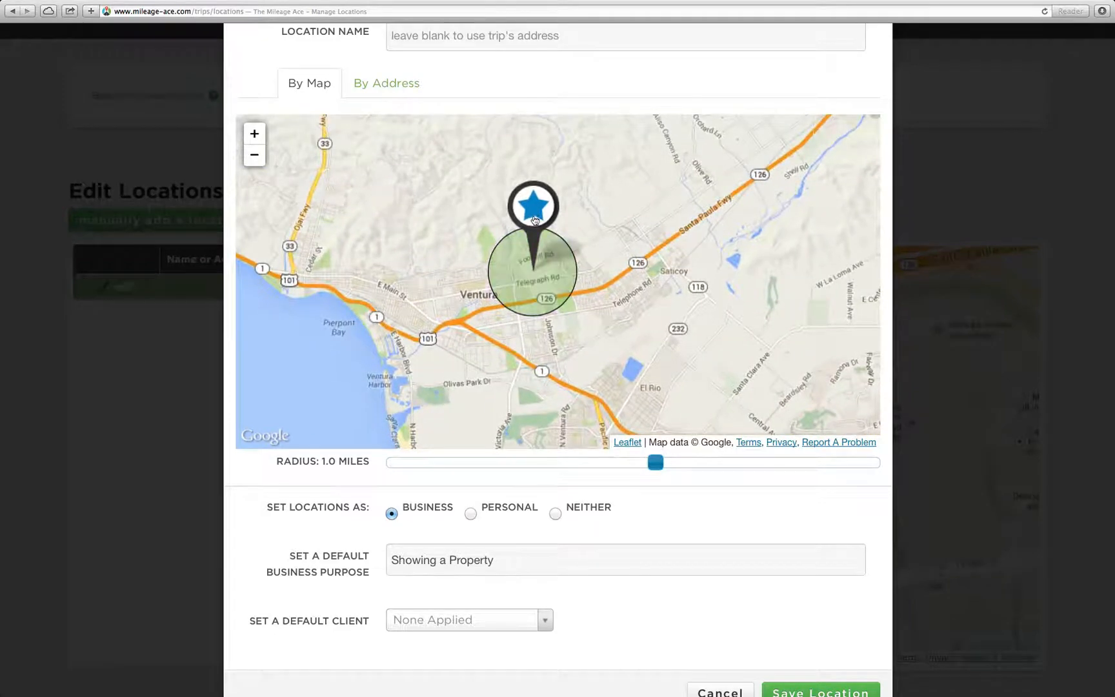
pyautogui.moveTo(534, 217); pyautogui.dragTo(569, 207)
pyautogui.scroll(3, 569, 206)
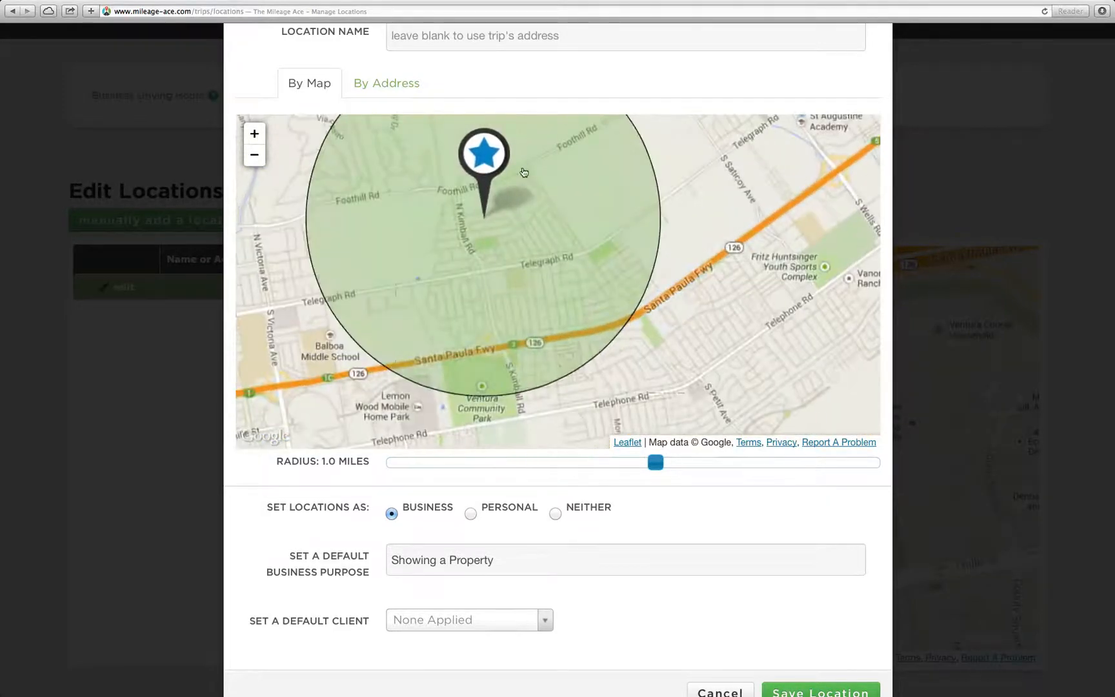
# - Try radii of 791 feet, 1.4 miles and 1.7 miles for the new location, and cancel adding it
pyautogui.moveTo(654, 462); pyautogui.dragTo(560, 462)
pyautogui.scroll(-2, 615, 388)
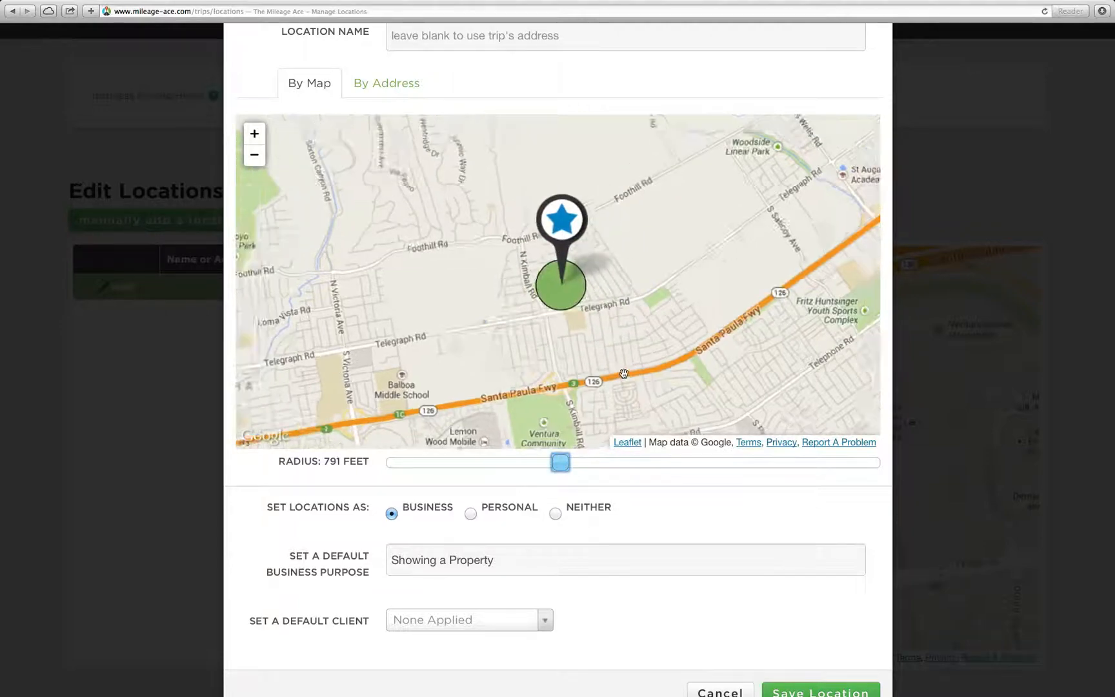
pyautogui.moveTo(560, 462); pyautogui.dragTo(669, 462)
pyautogui.scroll(-1, 699, 369)
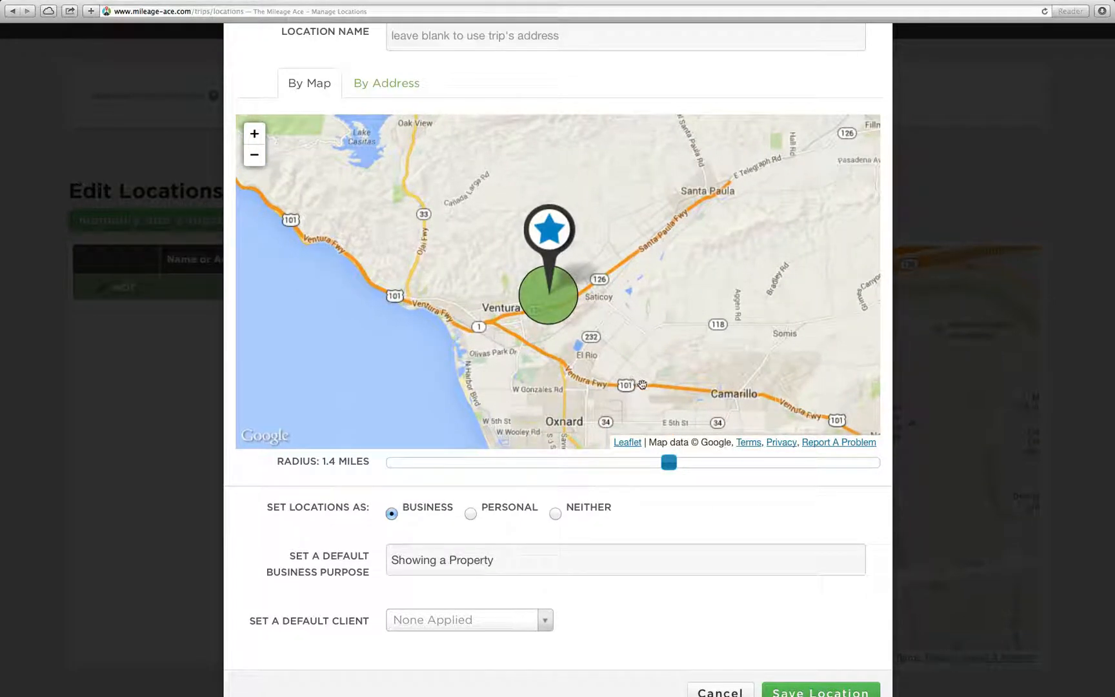
pyautogui.moveTo(644, 371); pyautogui.dragTo(665, 348)
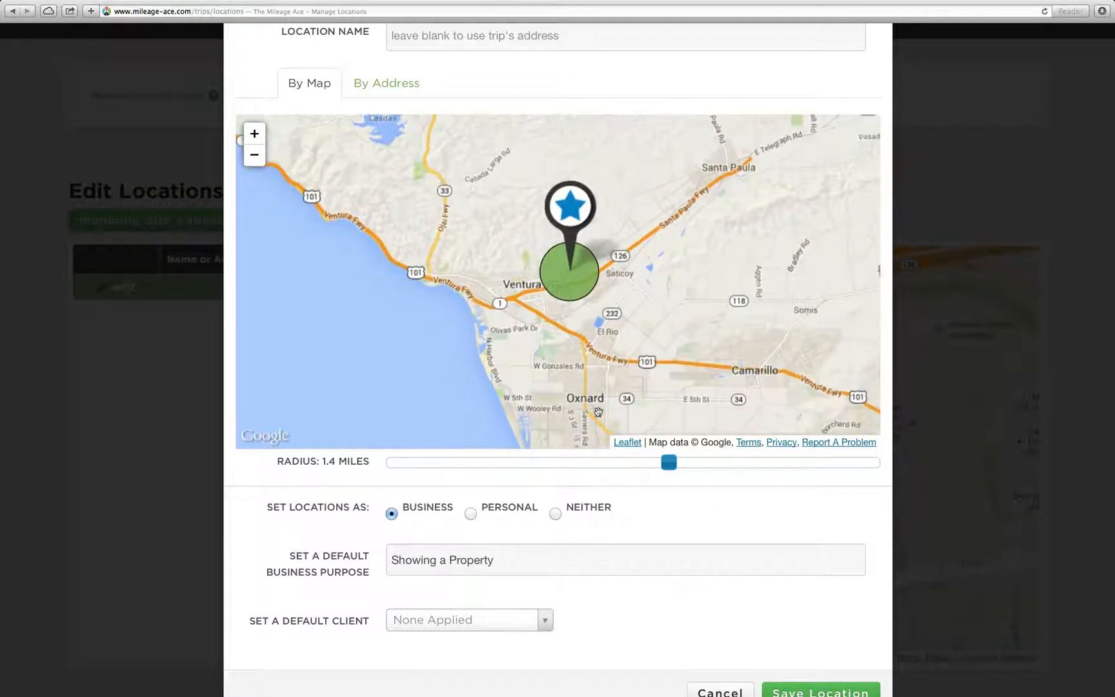
pyautogui.moveTo(670, 467); pyautogui.dragTo(682, 464)
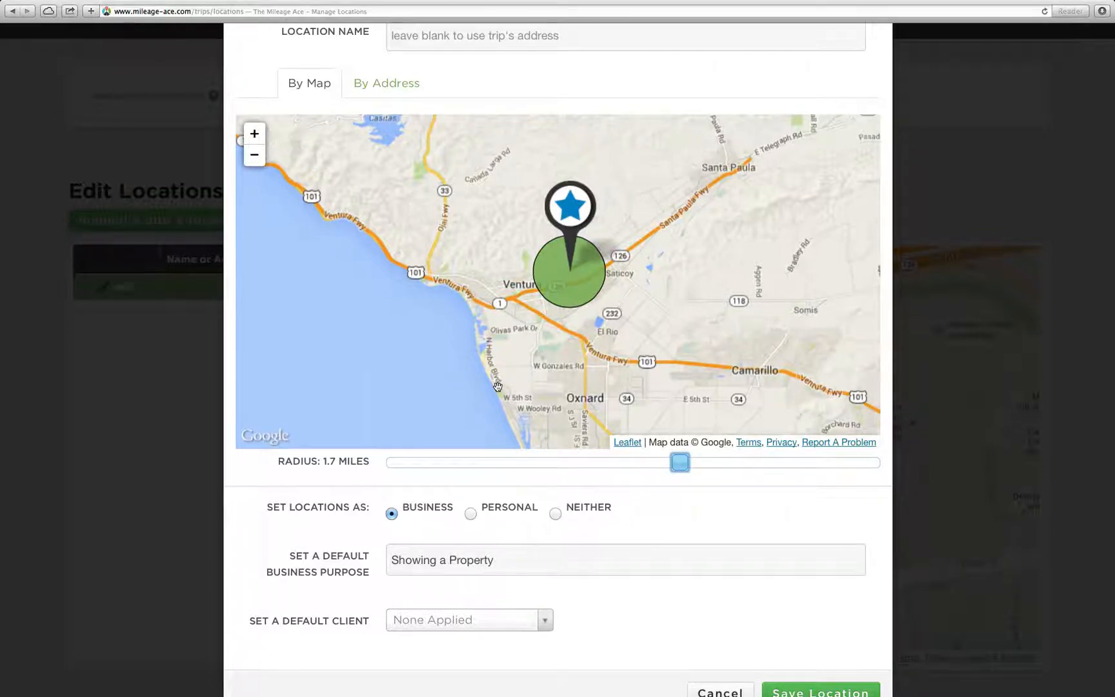
pyautogui.scroll(-3, 725, 542)
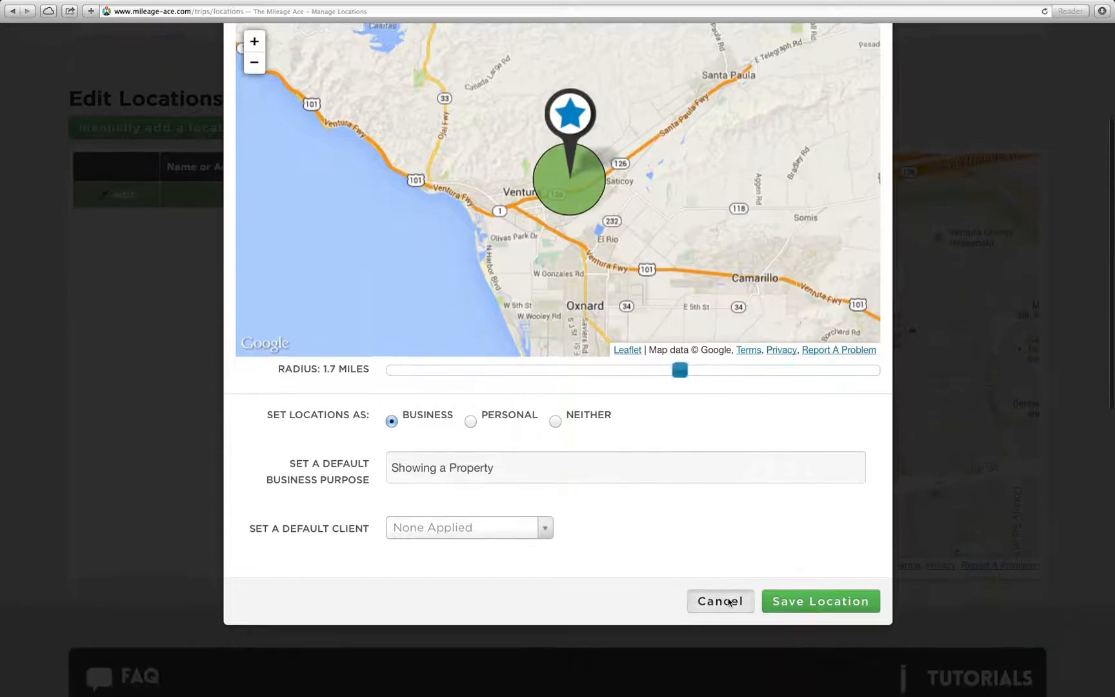
pyautogui.click(729, 602)
# - Switch to the Excel automation worksheet and replace the area name in A8 with "Business areas in ventura county"
pyautogui.press('super+Tab')
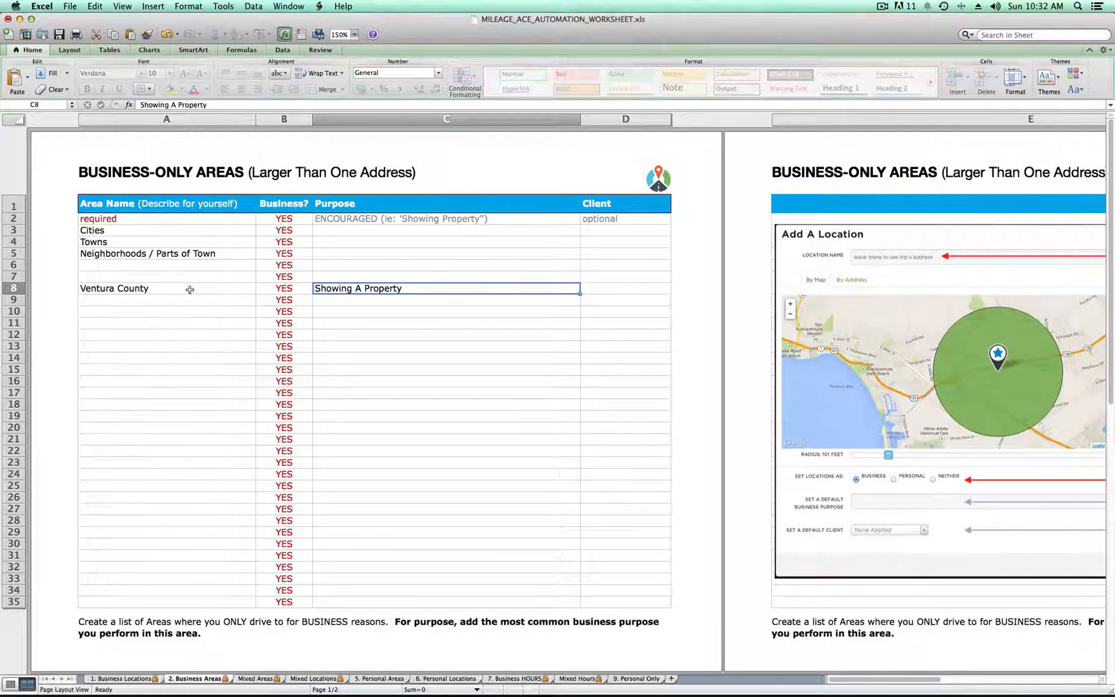
pyautogui.click(190, 289)
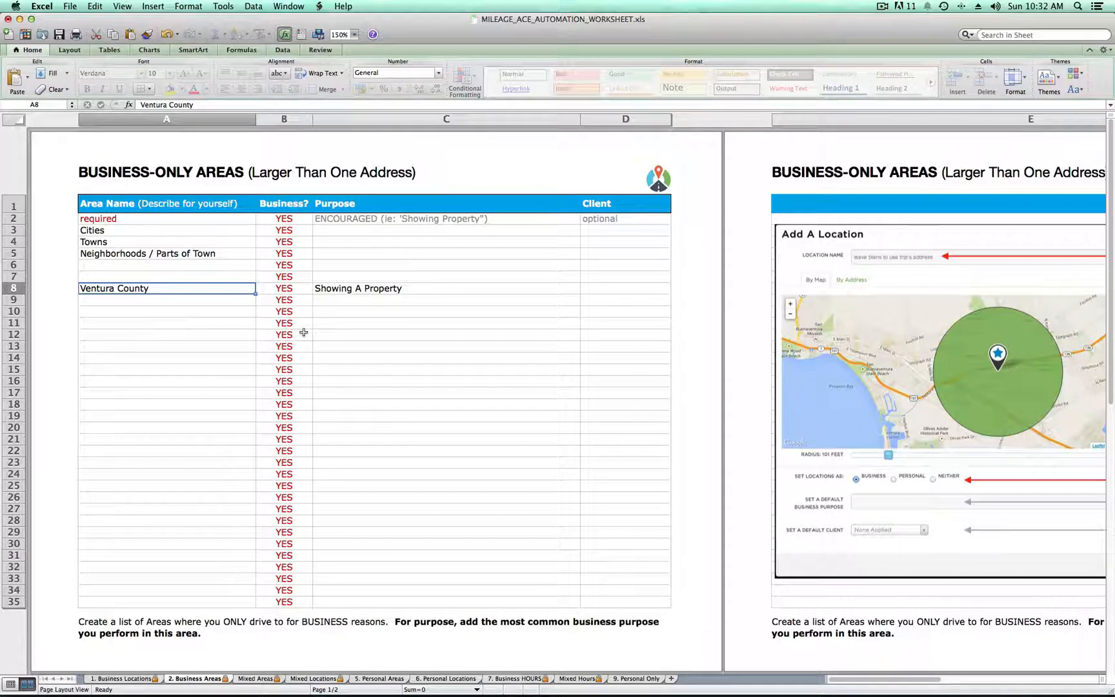
pyautogui.write('Busines')
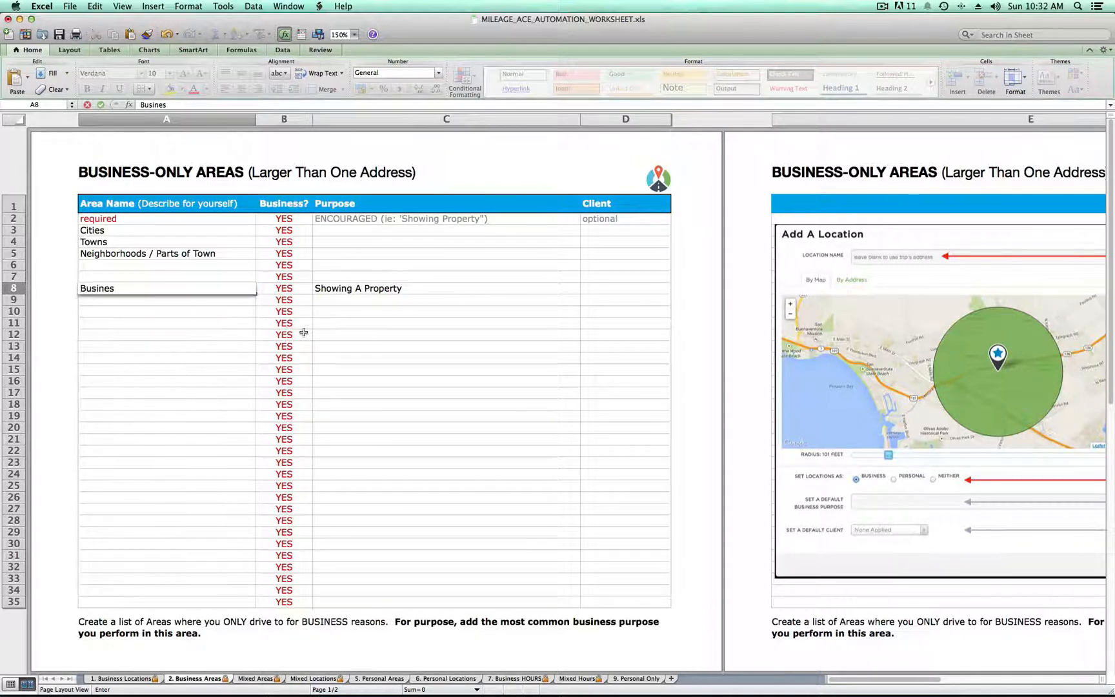
pyautogui.write('s areas in ')
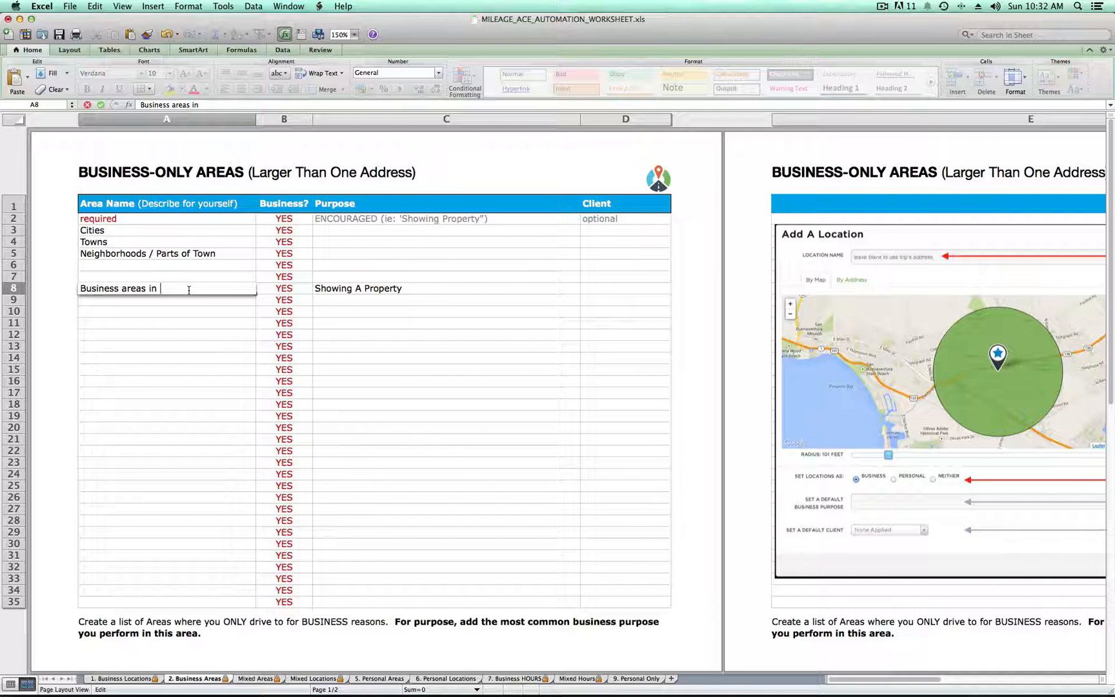
pyautogui.write('ventuir')
pyautogui.write(' county')
pyautogui.press('Tab')
pyautogui.press('Tab')
# - Enter Five Points as an area name in cell A9 of the Business Areas sheet
pyautogui.press('Down')
pyautogui.press('Left')
pyautogui.press('Left')
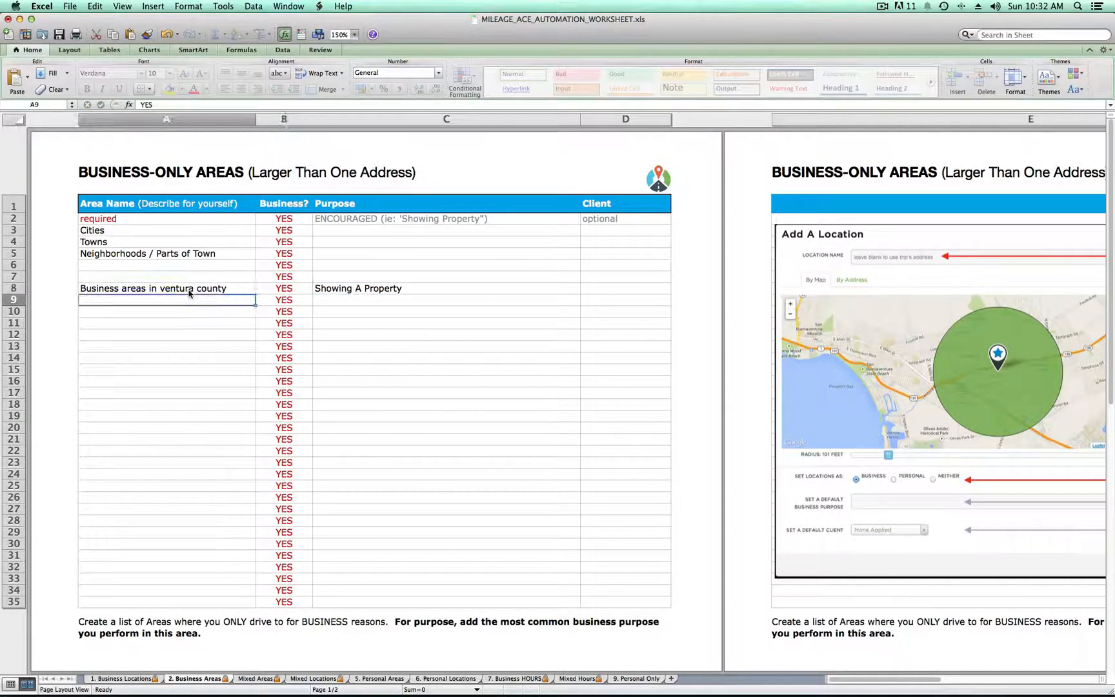
pyautogui.write('Fi')
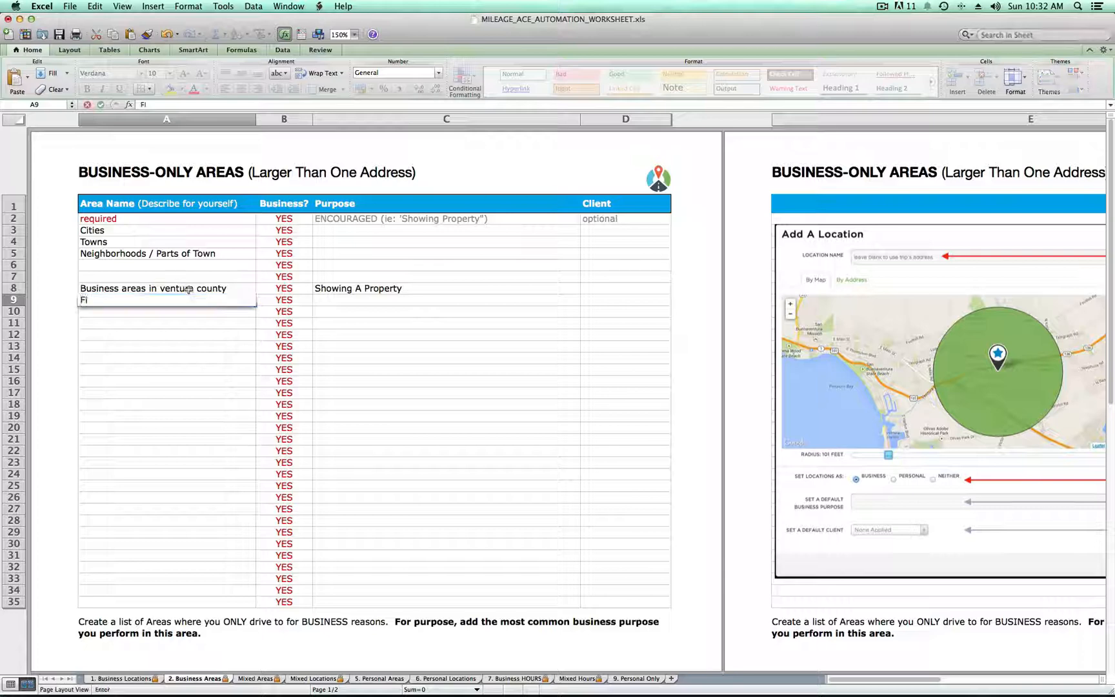
pyautogui.write('ve Points')
pyautogui.press('Return')
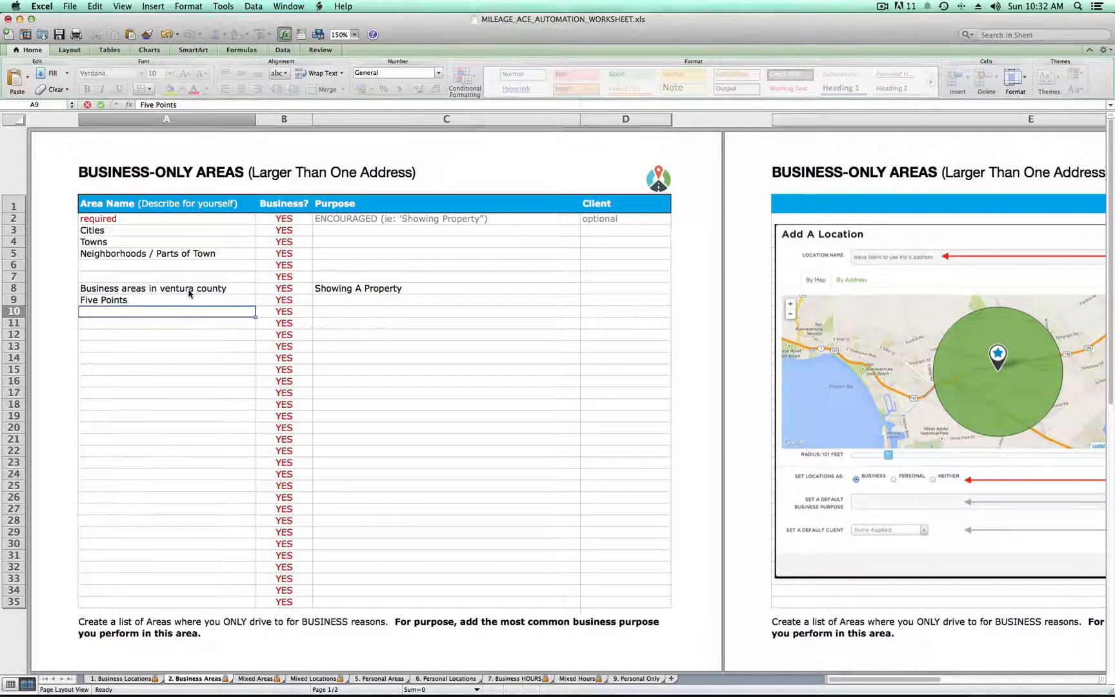
pyautogui.click(189, 291)
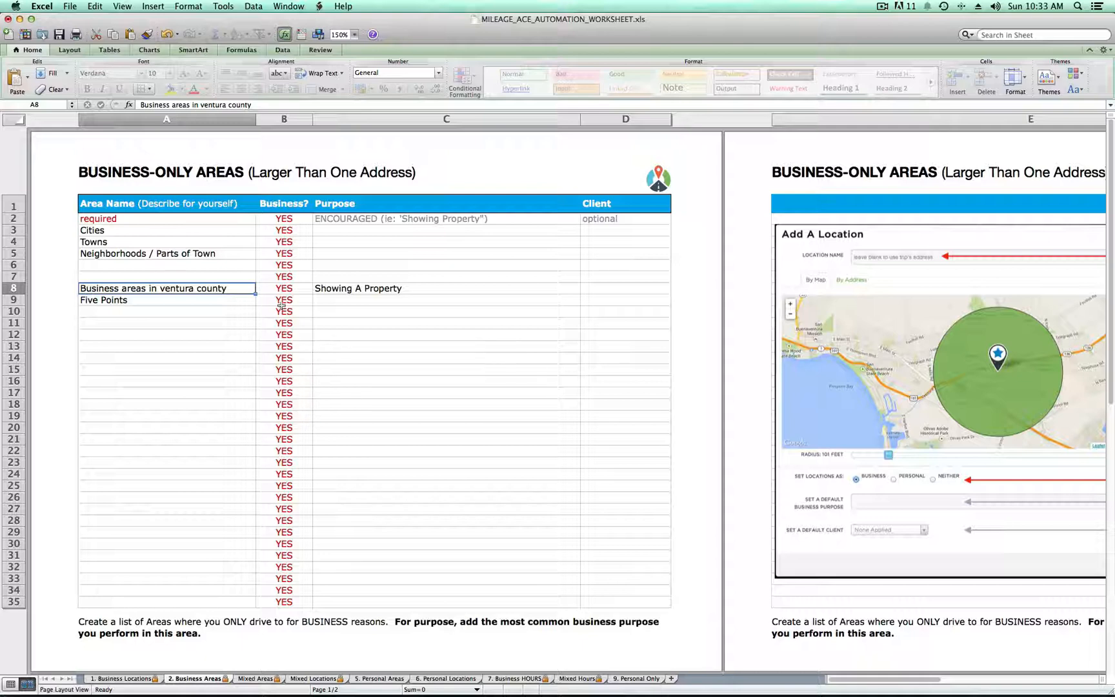
# - Open the Mixed Areas sheet and enter Ventura County as an area name in cell A9
pyautogui.click(261, 679)
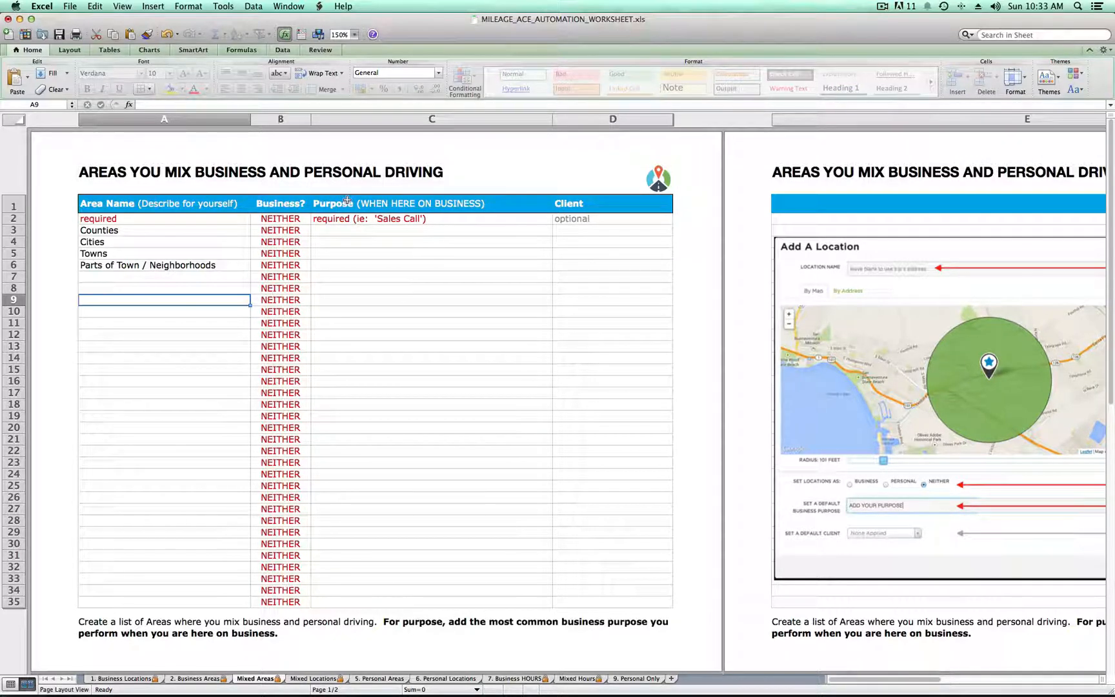
pyautogui.doubleClick(240, 302)
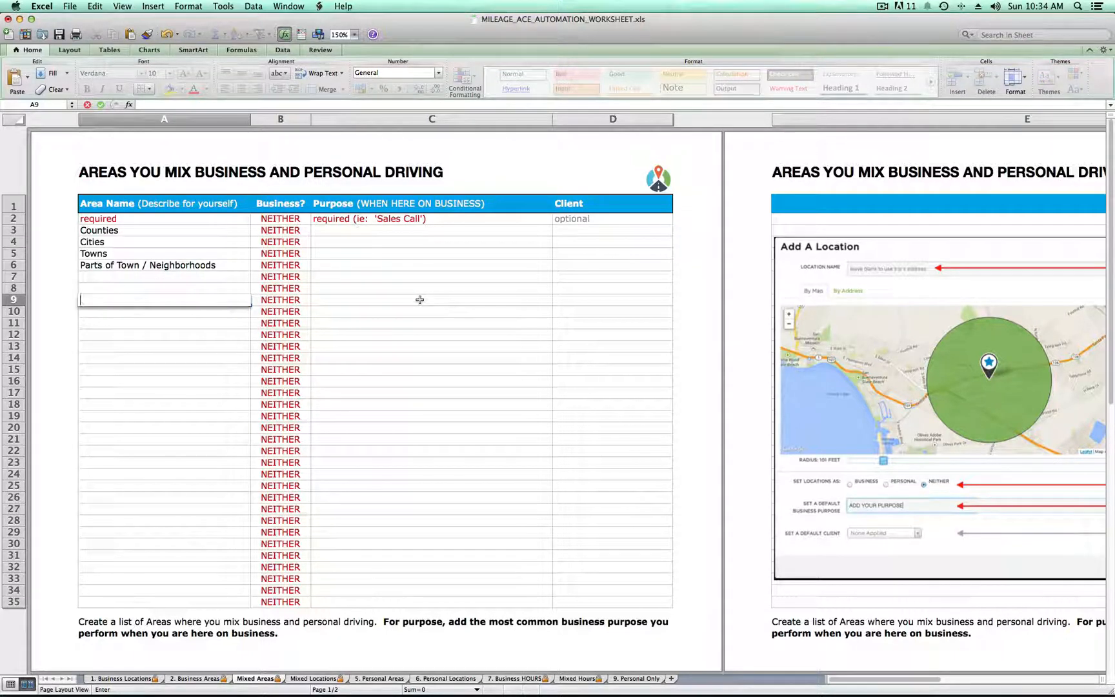
pyautogui.write('Ventura County')
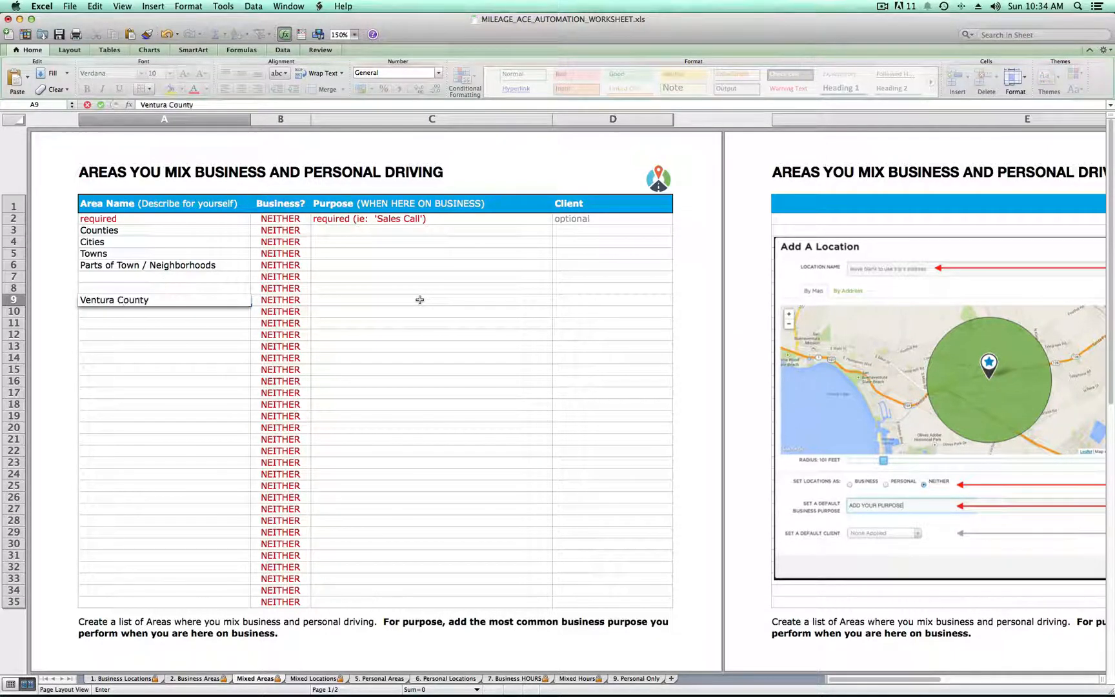
# - Enter "Showing a property" in C9 as the business purpose for the Ventura County mixed area
pyautogui.click(420, 302)
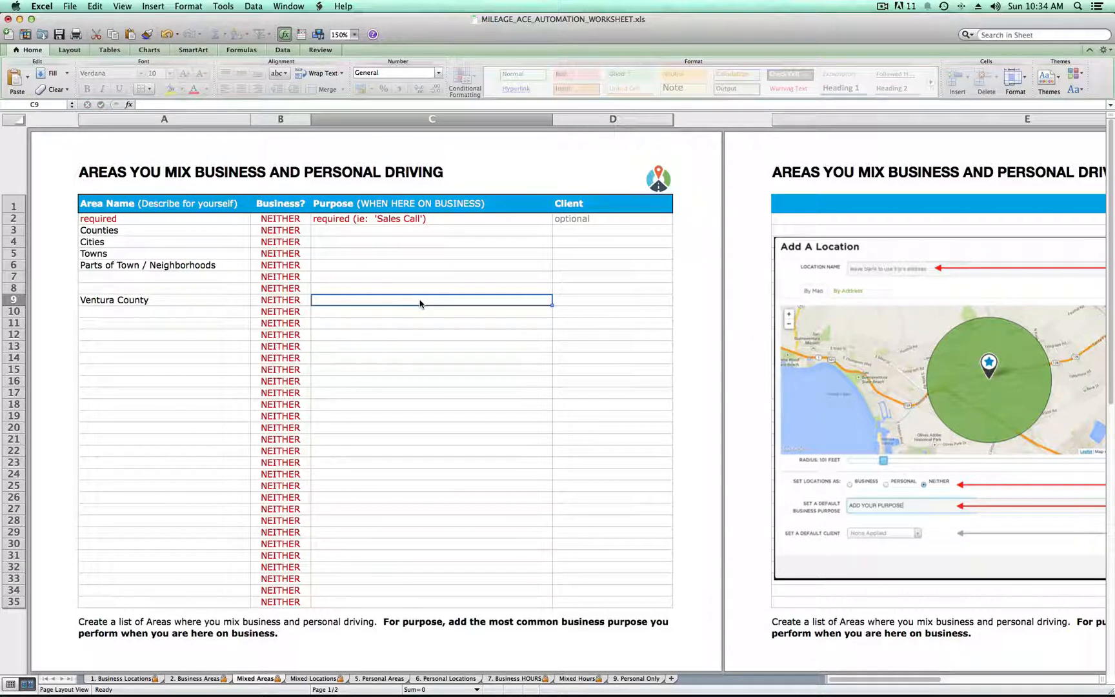
pyautogui.write('Showing a p')
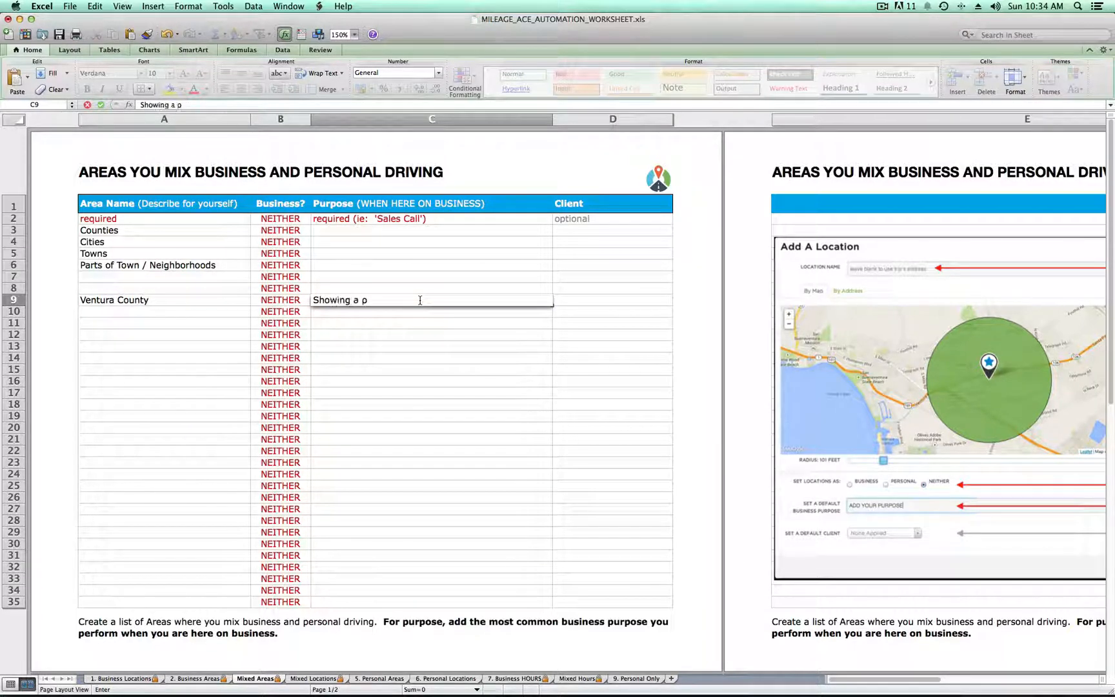
pyautogui.write('e')
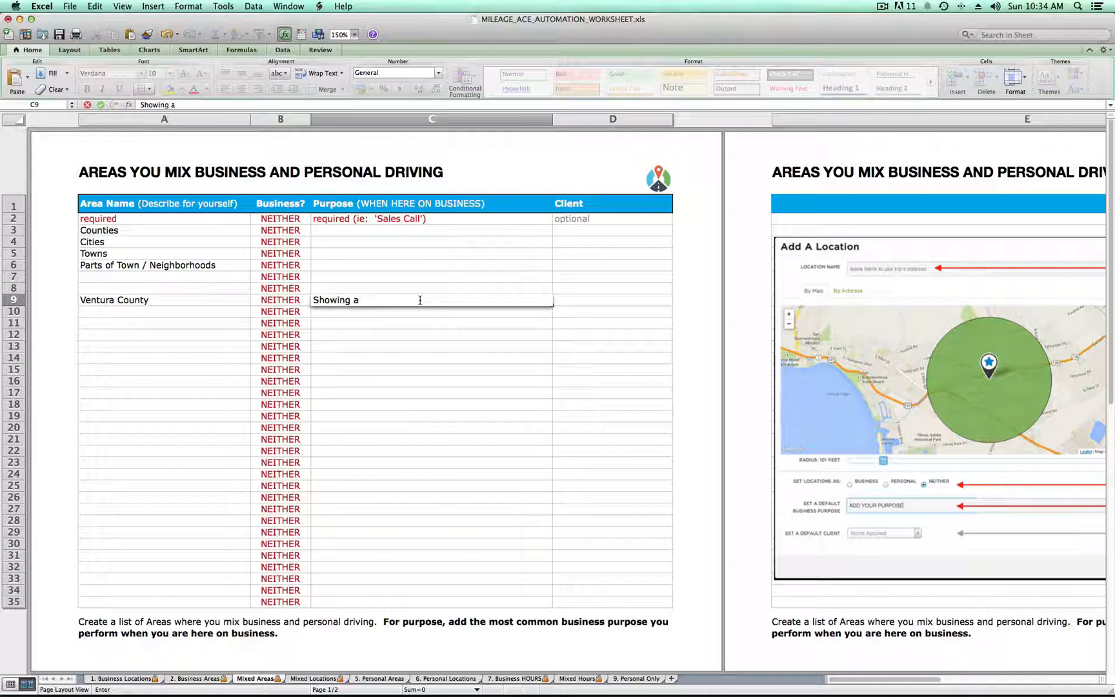
pyautogui.write('operty')
pyautogui.press('Return')
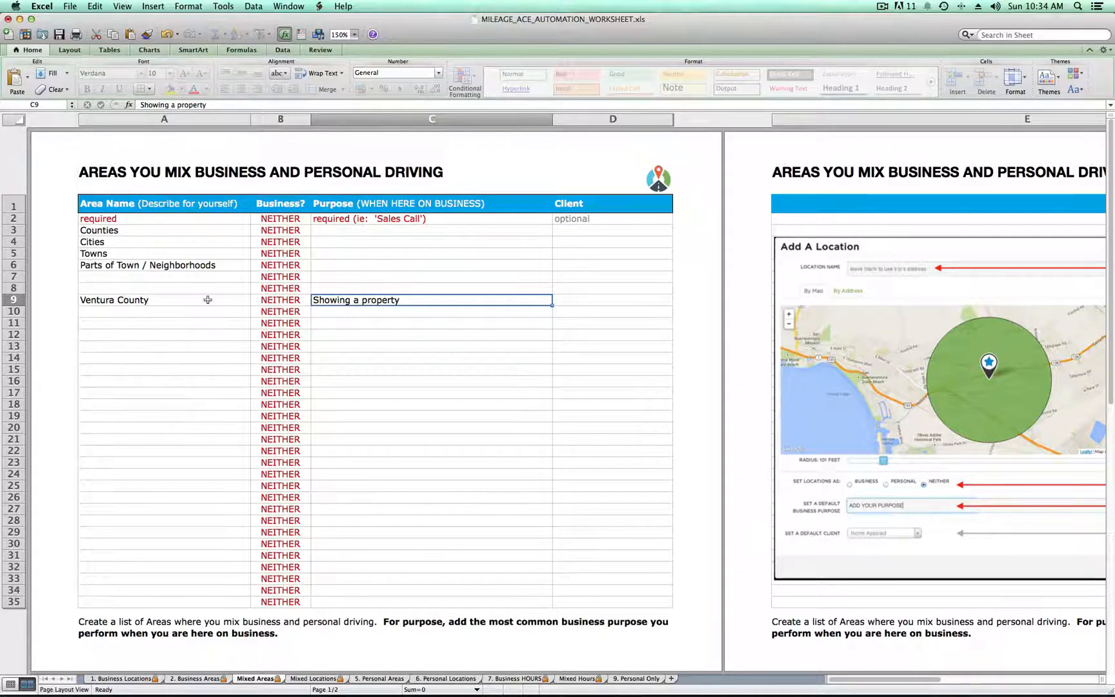
# - Switch to The Mileage Ace in the browser, start a new manual location and try a radius of 32.8 miles
pyautogui.click(284, 301)
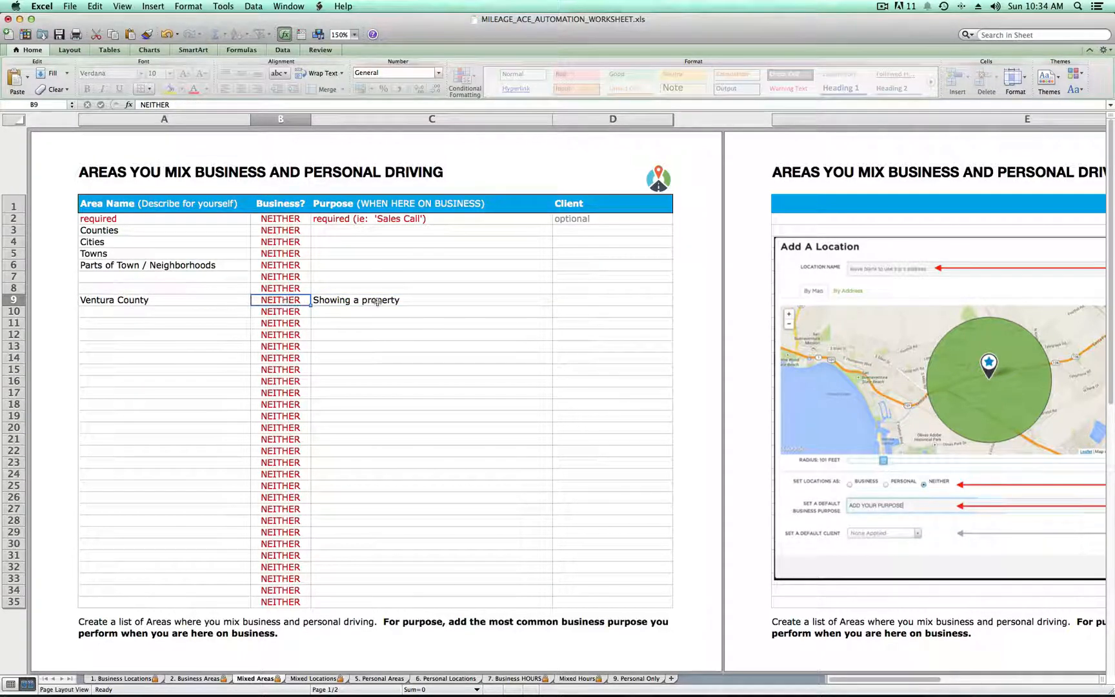
pyautogui.press('super+Tab')
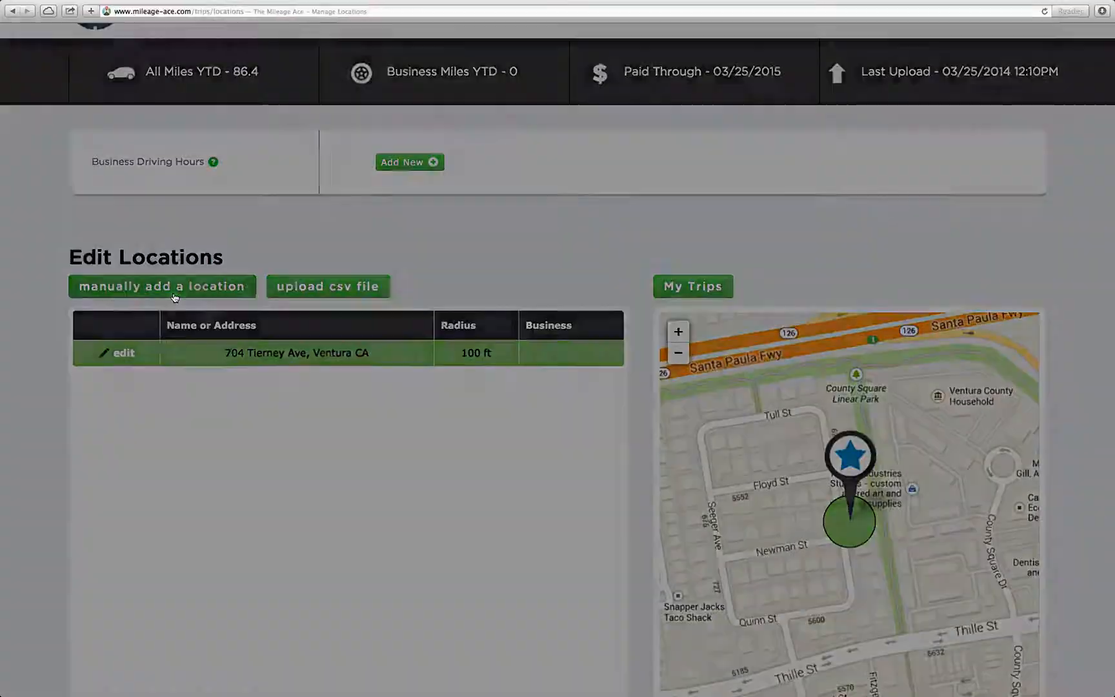
pyautogui.click(175, 297)
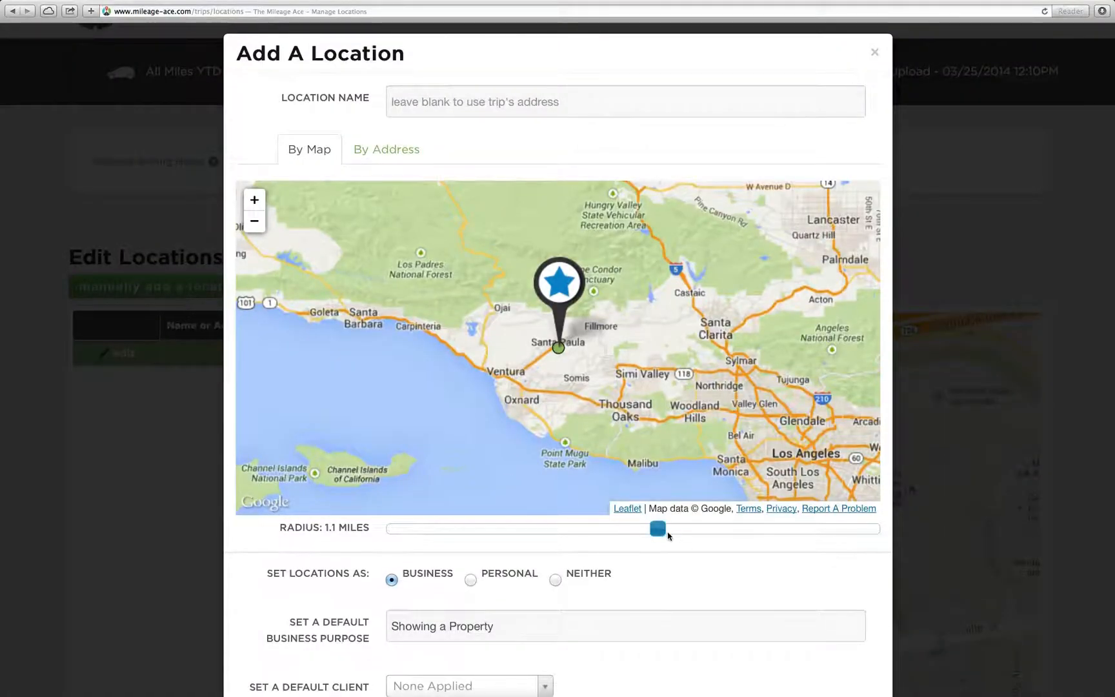
pyautogui.moveTo(668, 533); pyautogui.dragTo(824, 529)
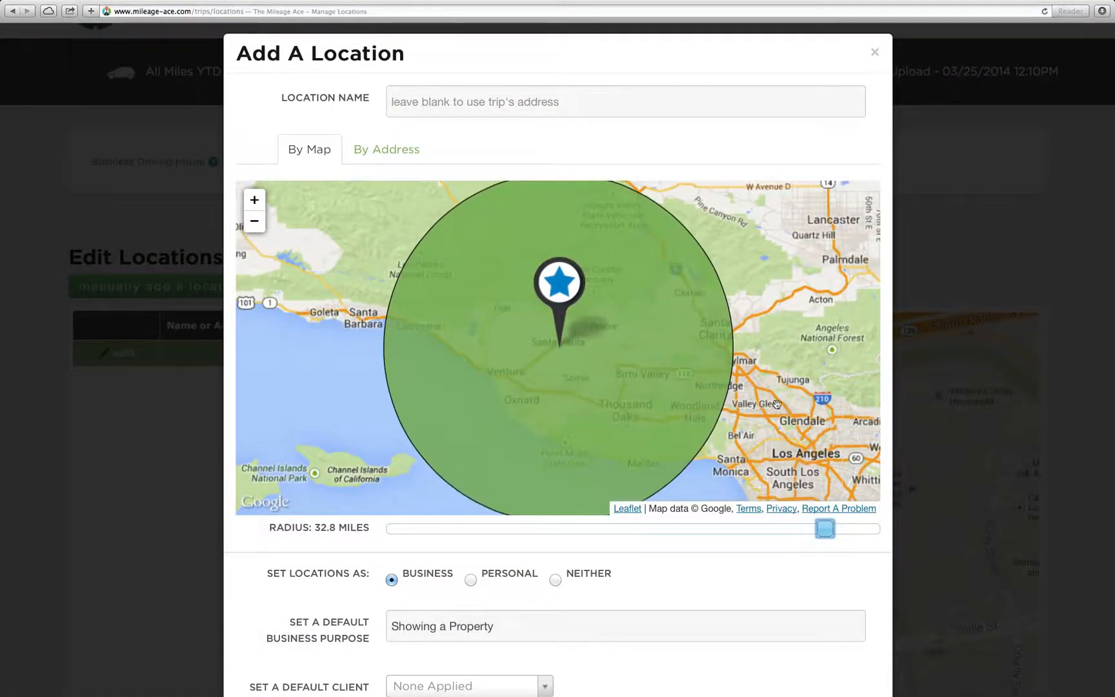
pyautogui.scroll(-2, 777, 404)
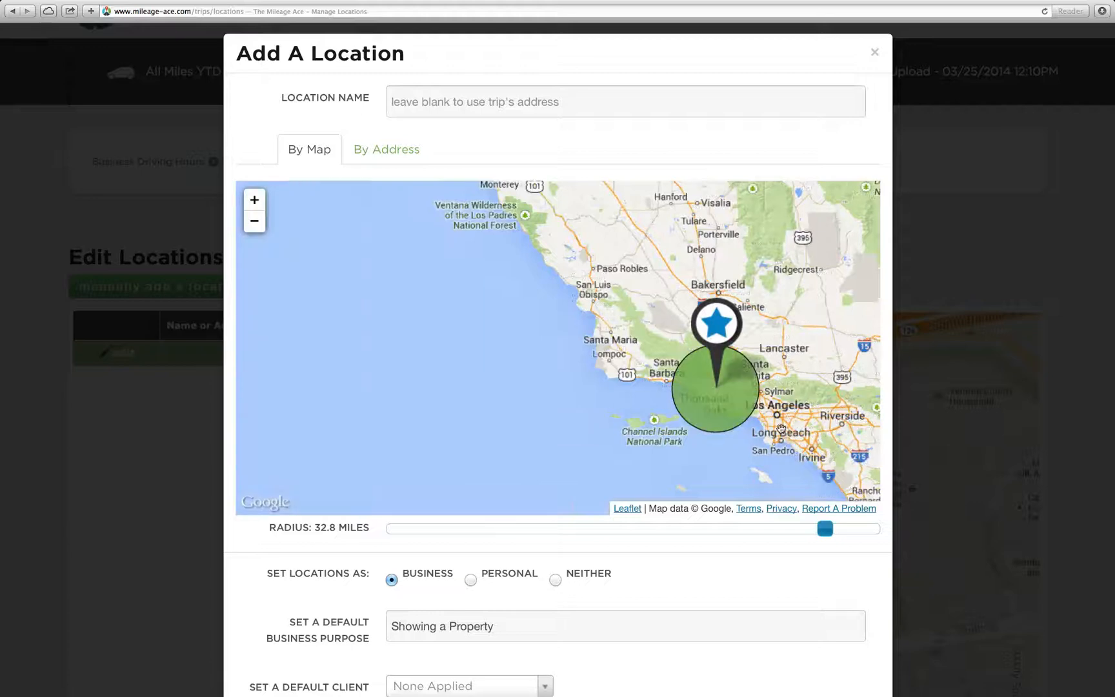
pyautogui.scroll(1, 780, 429)
pyautogui.scroll(-1, 635, 544)
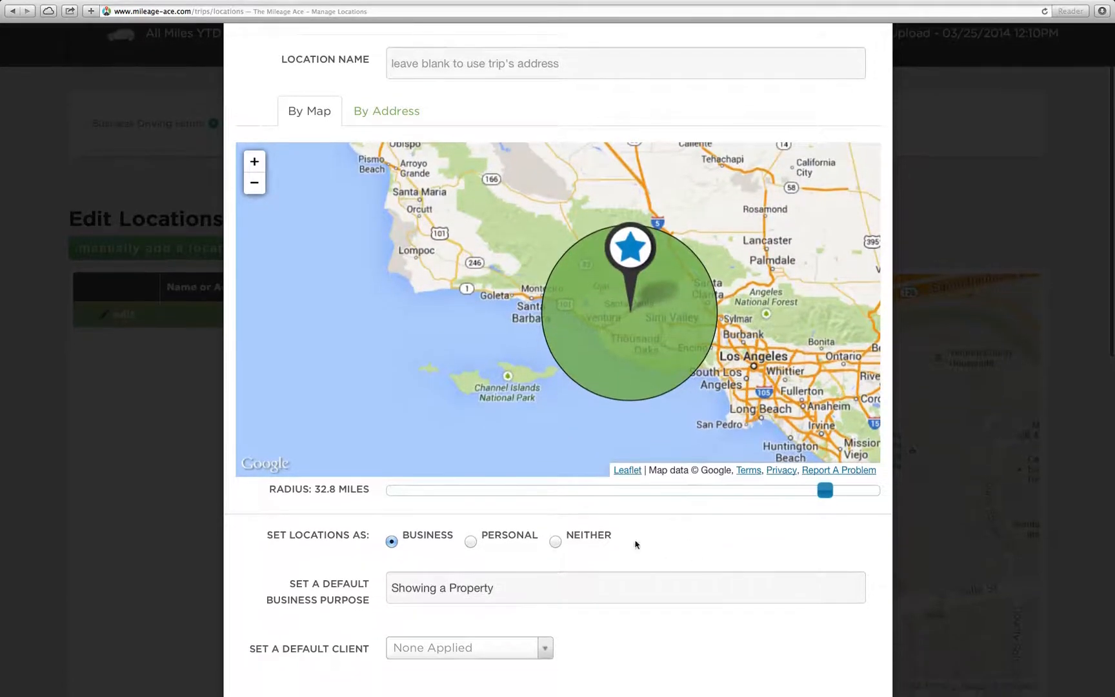
# - Try classifying the new location as Neither with a 6.8-mile radius and discard it without saving
pyautogui.click(556, 541)
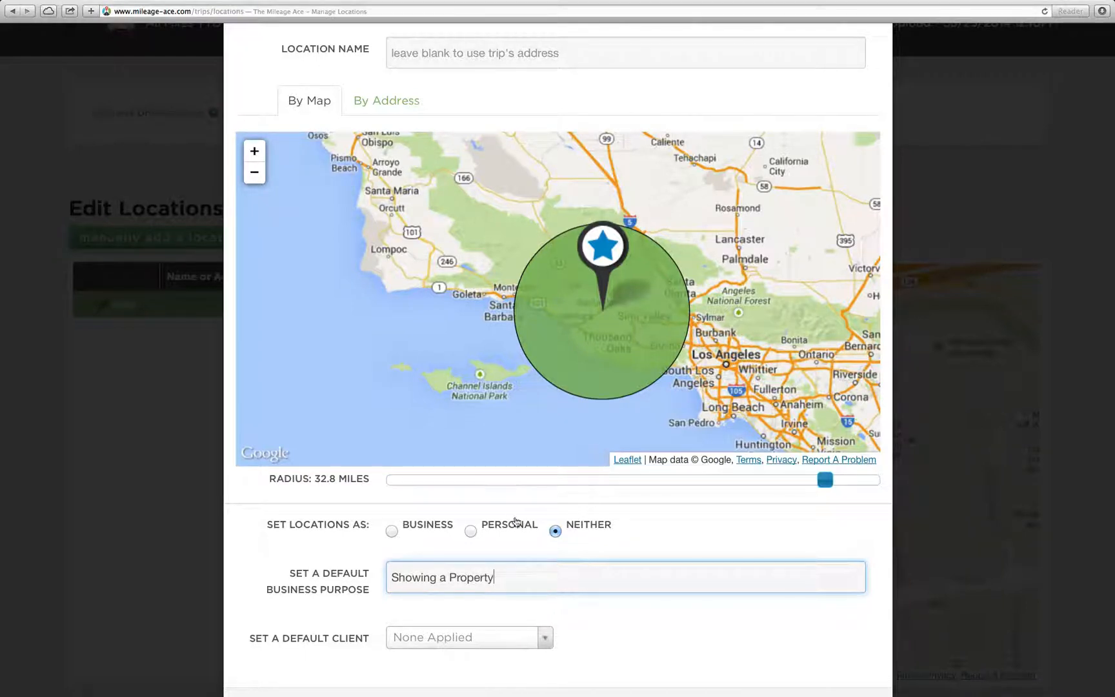
pyautogui.moveTo(532, 571); pyautogui.dragTo(496, 577)
pyautogui.click(497, 577)
pyautogui.moveTo(825, 480); pyautogui.dragTo(749, 481)
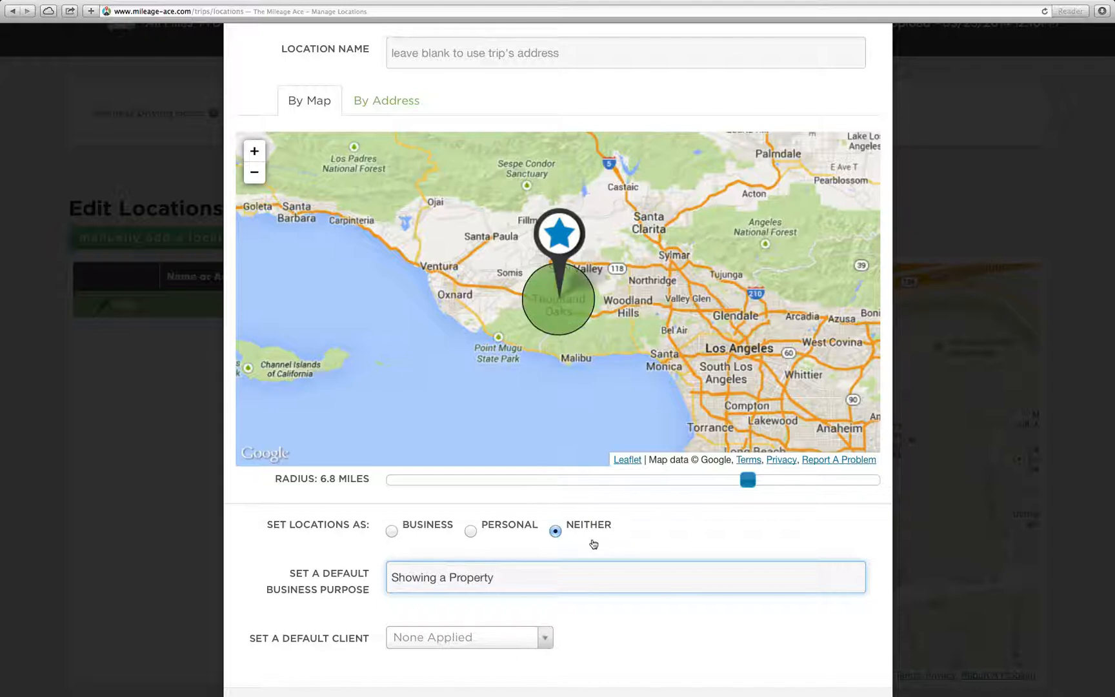
pyautogui.scroll(-3, 747, 614)
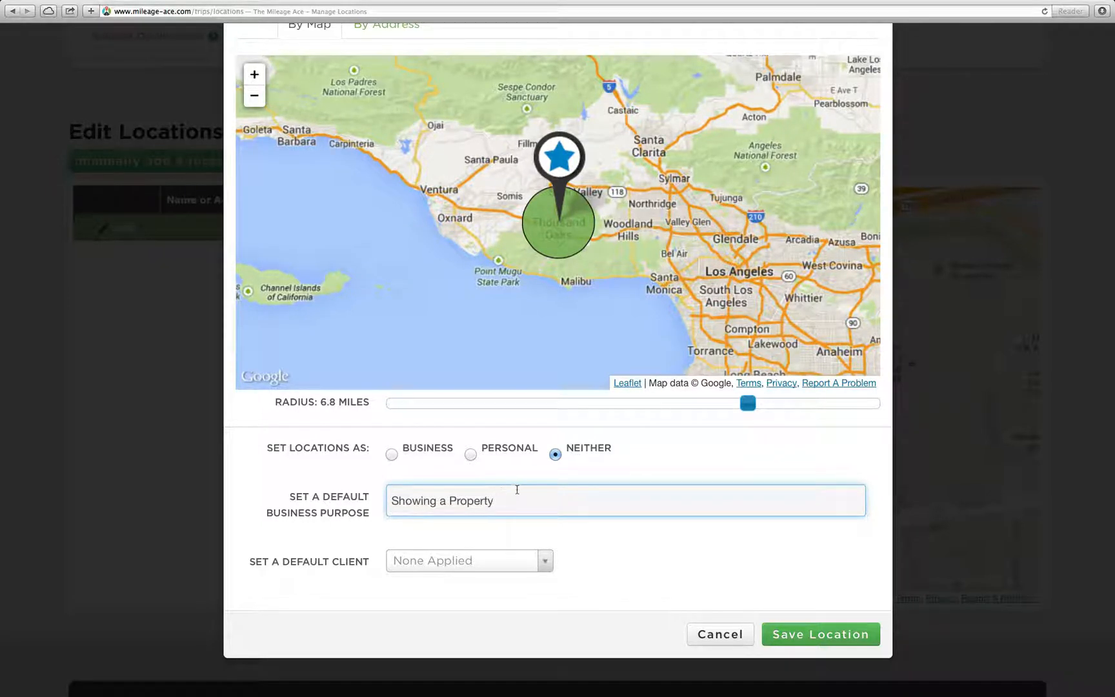
pyautogui.click(719, 634)
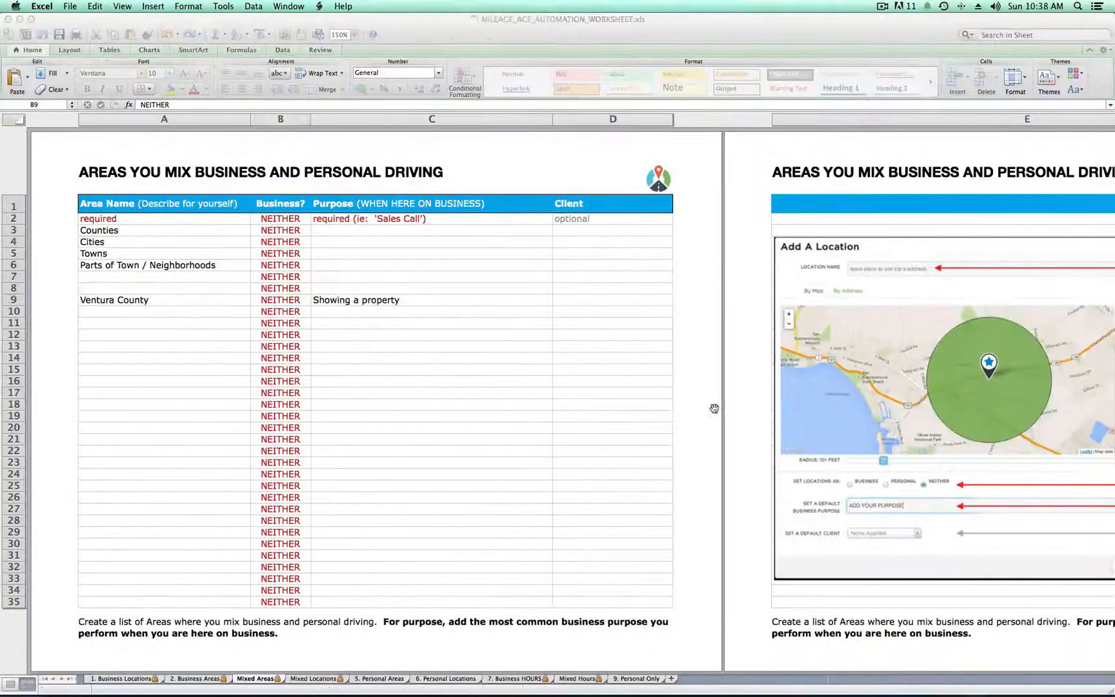
# - Return to the Excel automation worksheet and review the example store and restaurant entries on the Mixed Locations sheet
pyautogui.click(355, 300)
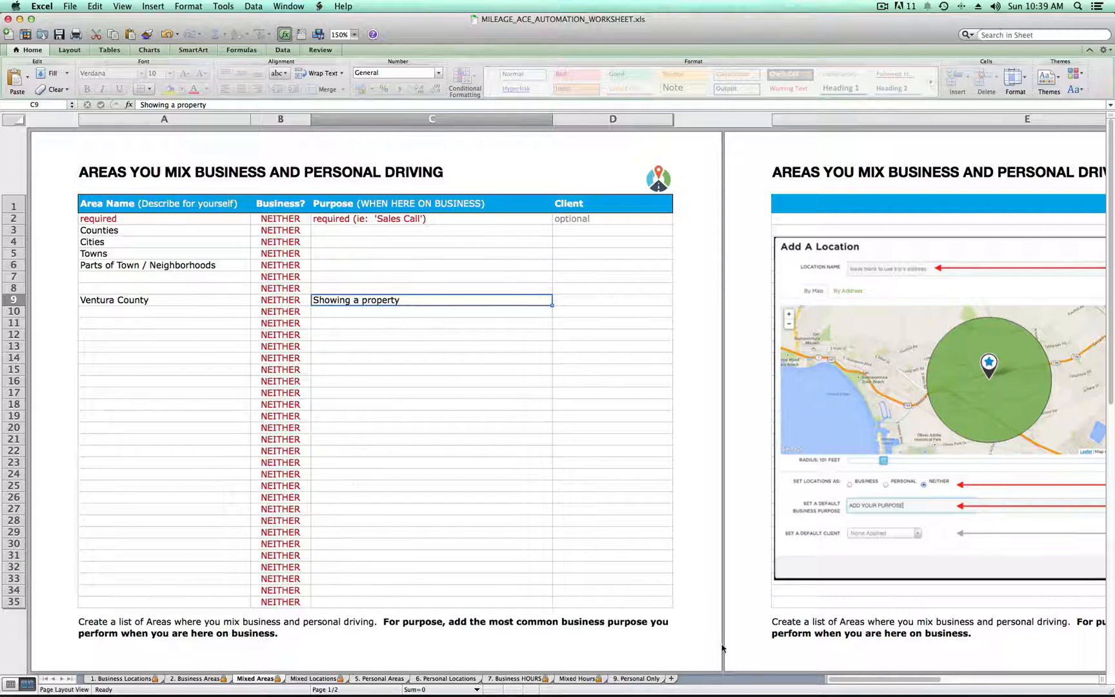
pyautogui.click(312, 678)
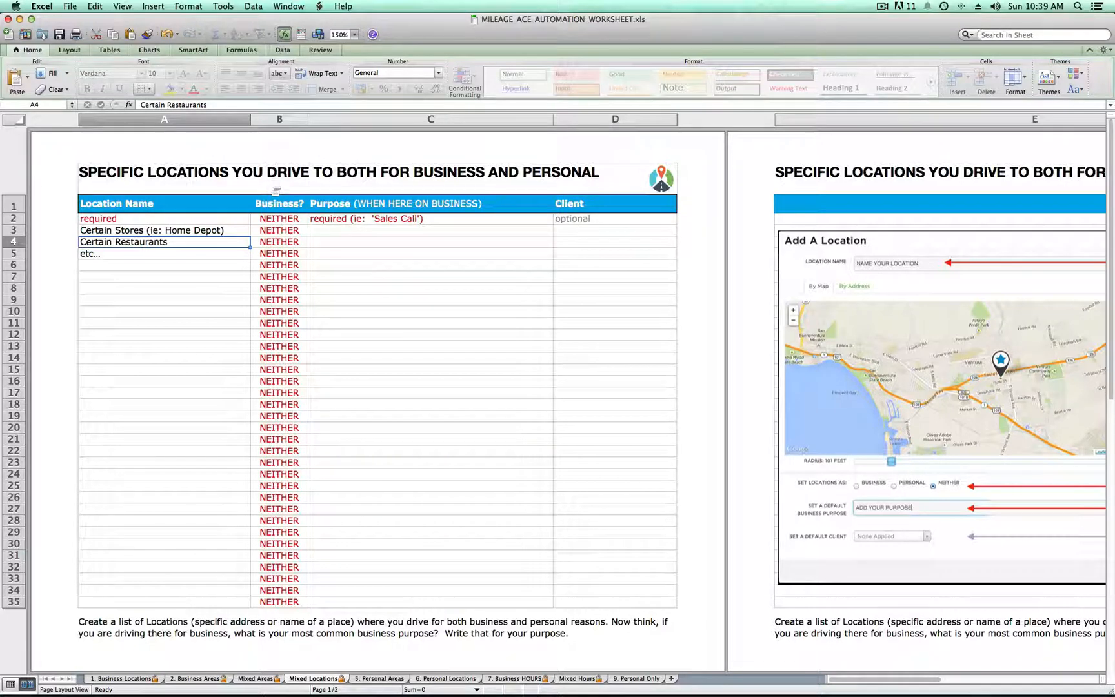
pyautogui.click(161, 232)
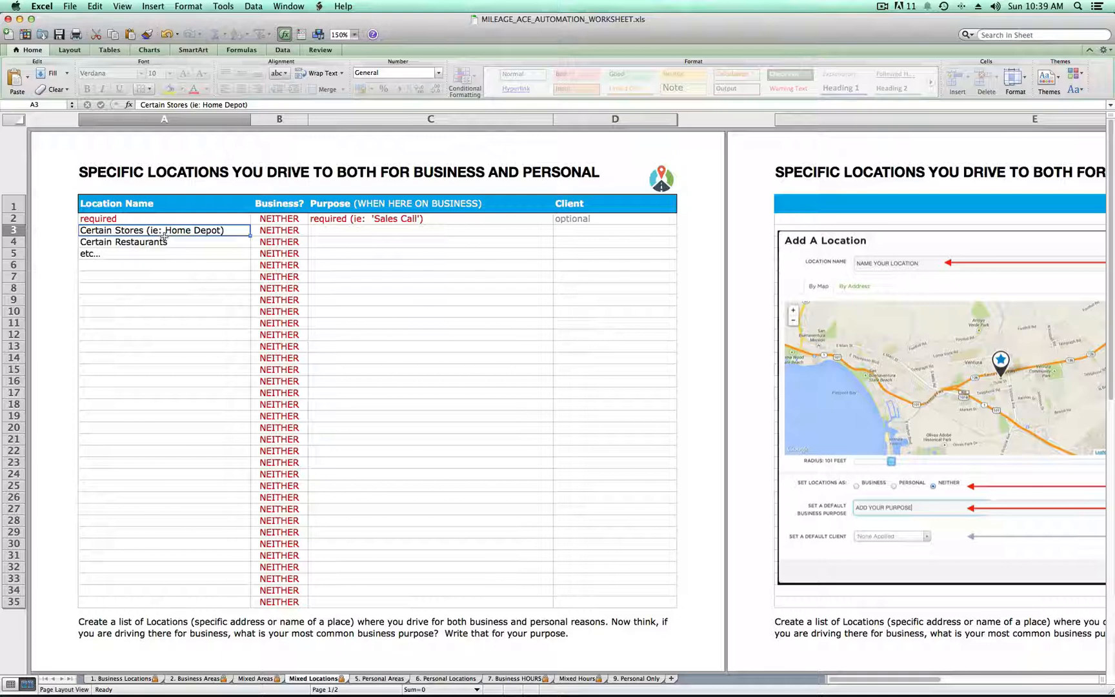
pyautogui.click(166, 240)
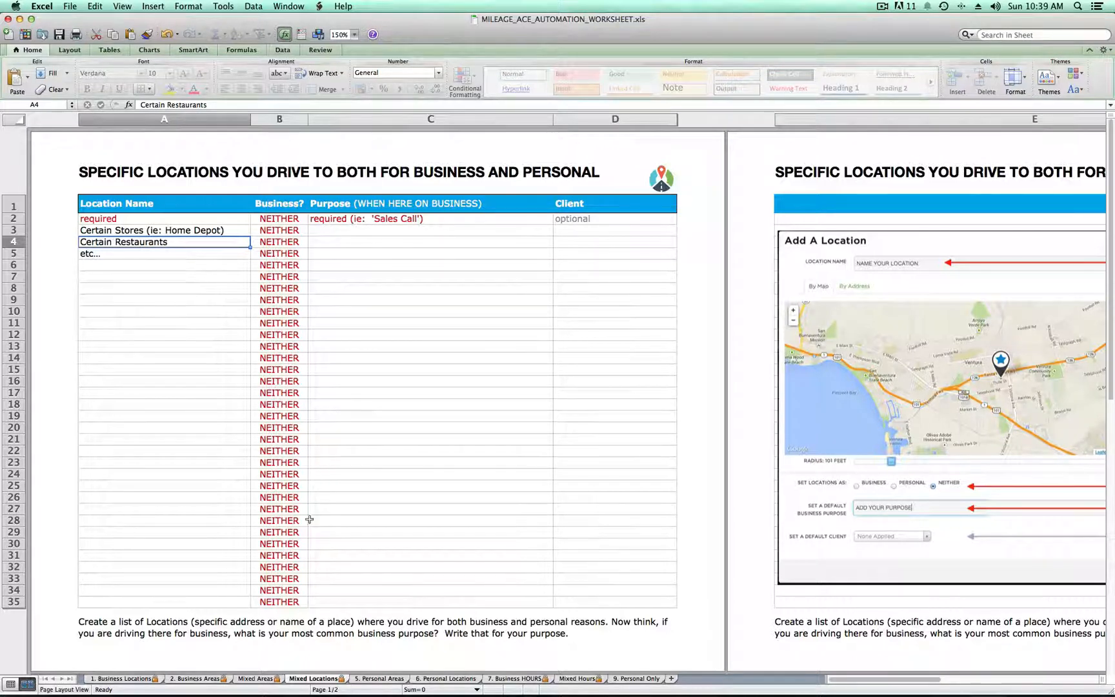
# - Compare the Personal Areas sheet with the Mixed Areas and Business Areas sheets, and view the Personal Locations sheet
pyautogui.click(379, 679)
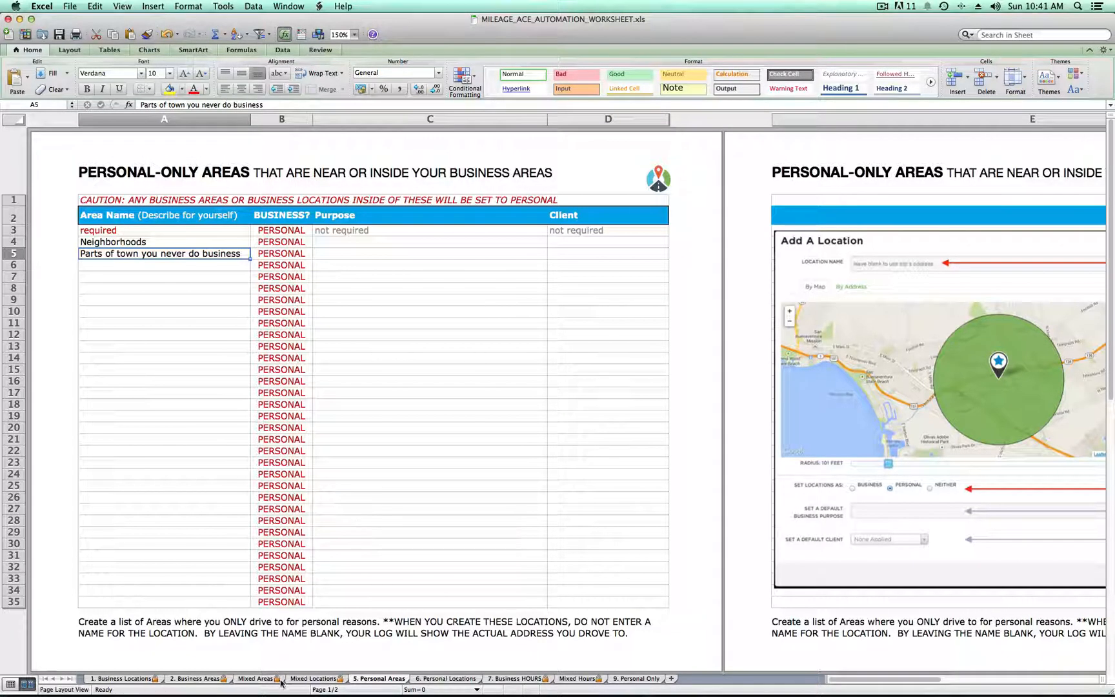
pyautogui.click(260, 679)
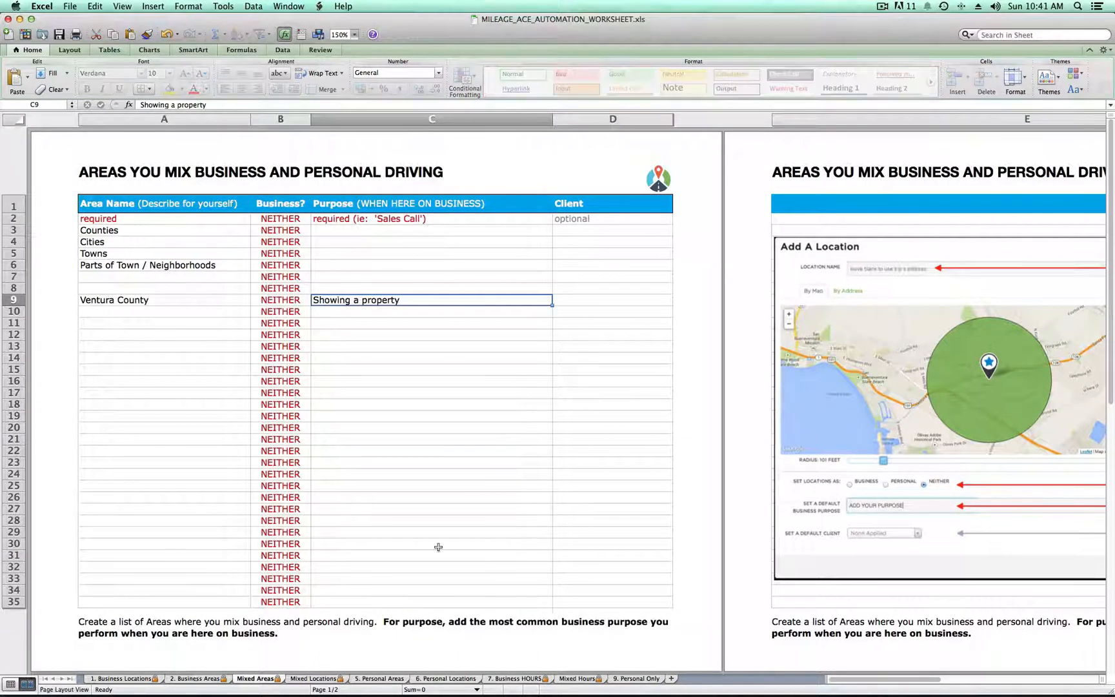
pyautogui.click(205, 679)
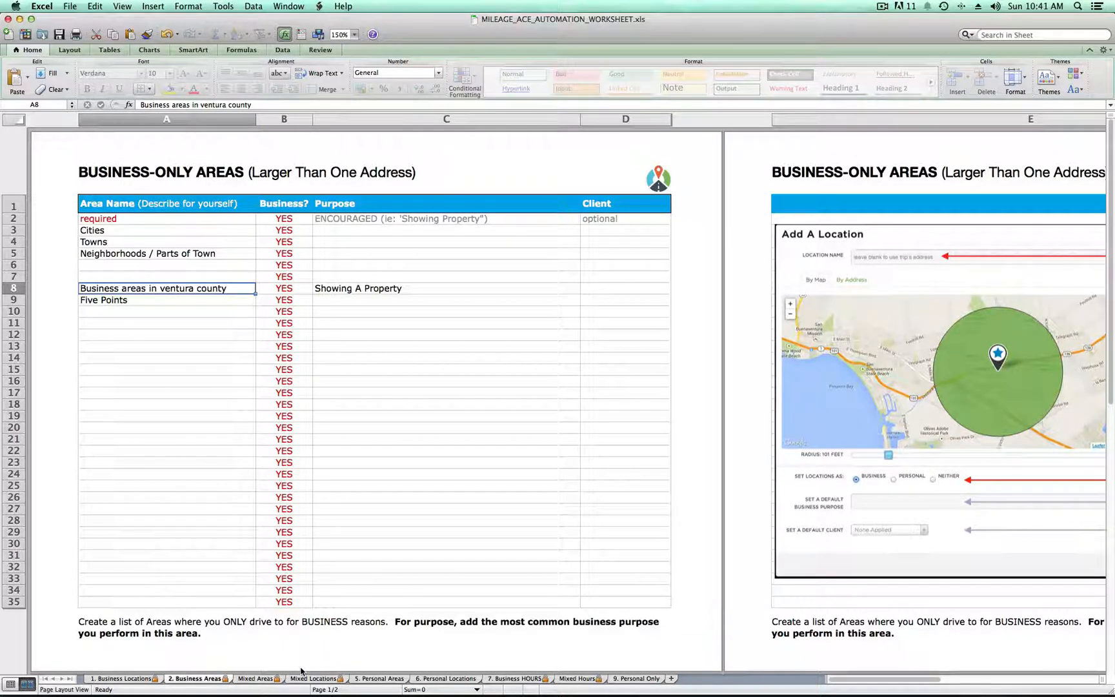
pyautogui.click(382, 679)
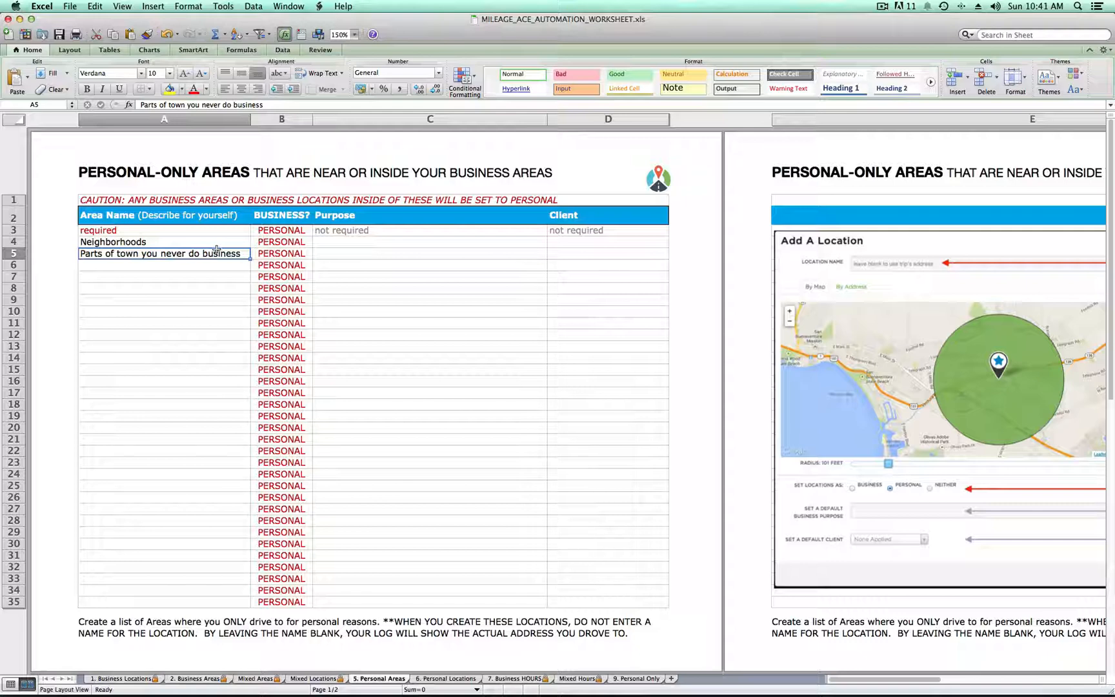
pyautogui.click(448, 683)
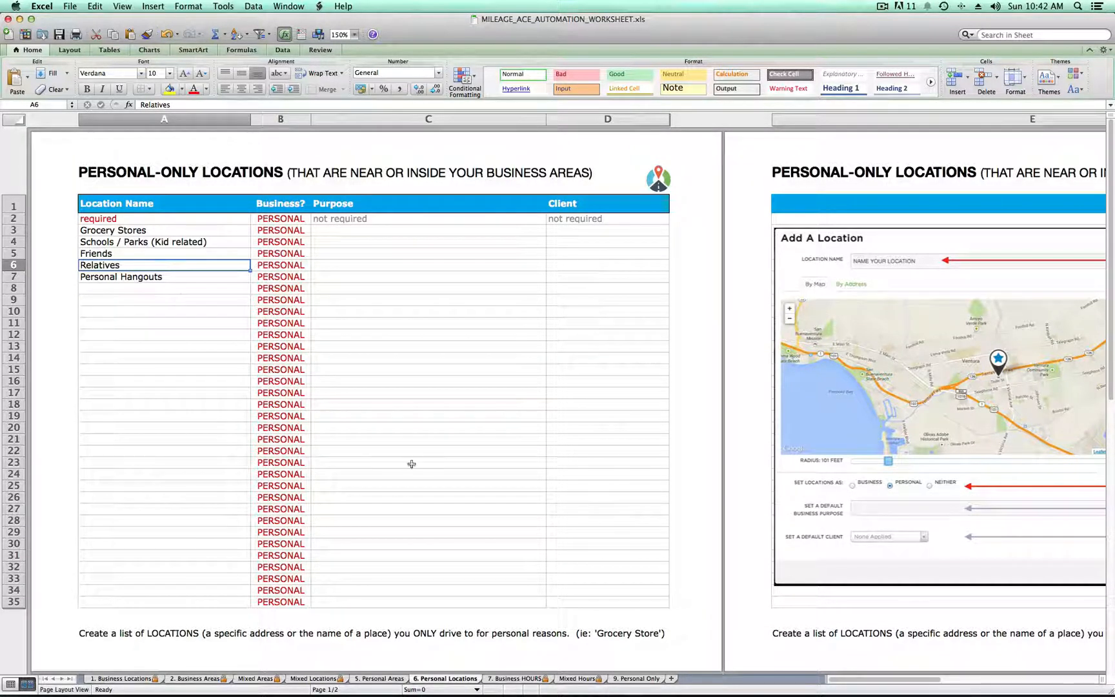
# - Open the Business HOURS sheet and examine its table and the annotated guide for adding business-only hours
pyautogui.click(525, 678)
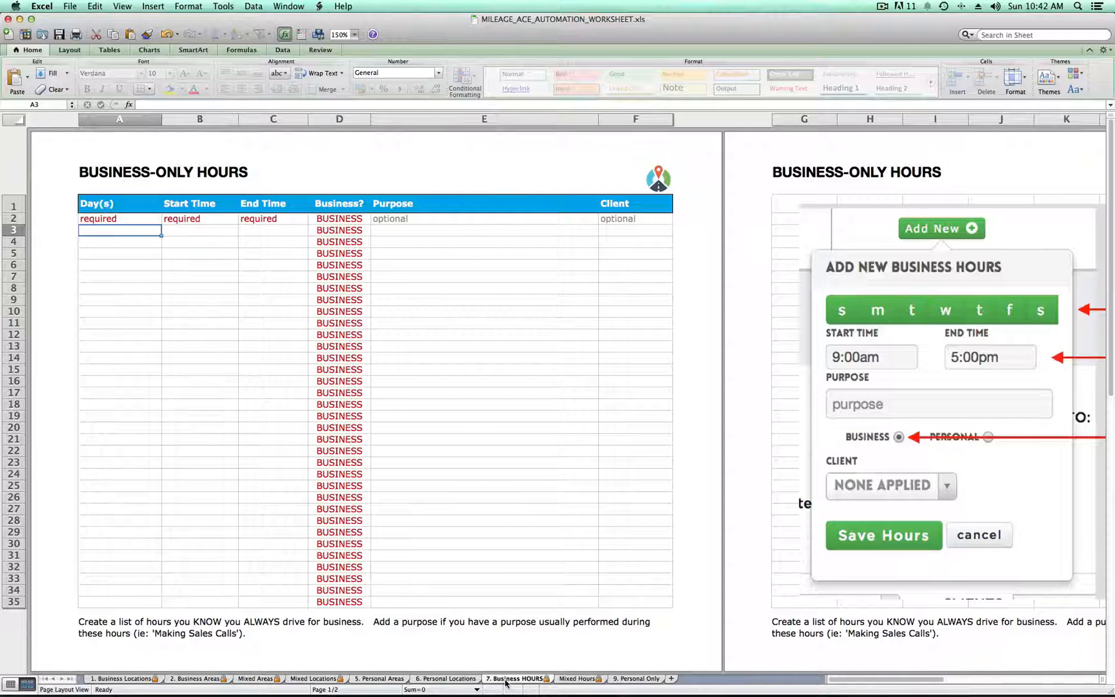
pyautogui.moveTo(876, 681); pyautogui.dragTo(904, 681)
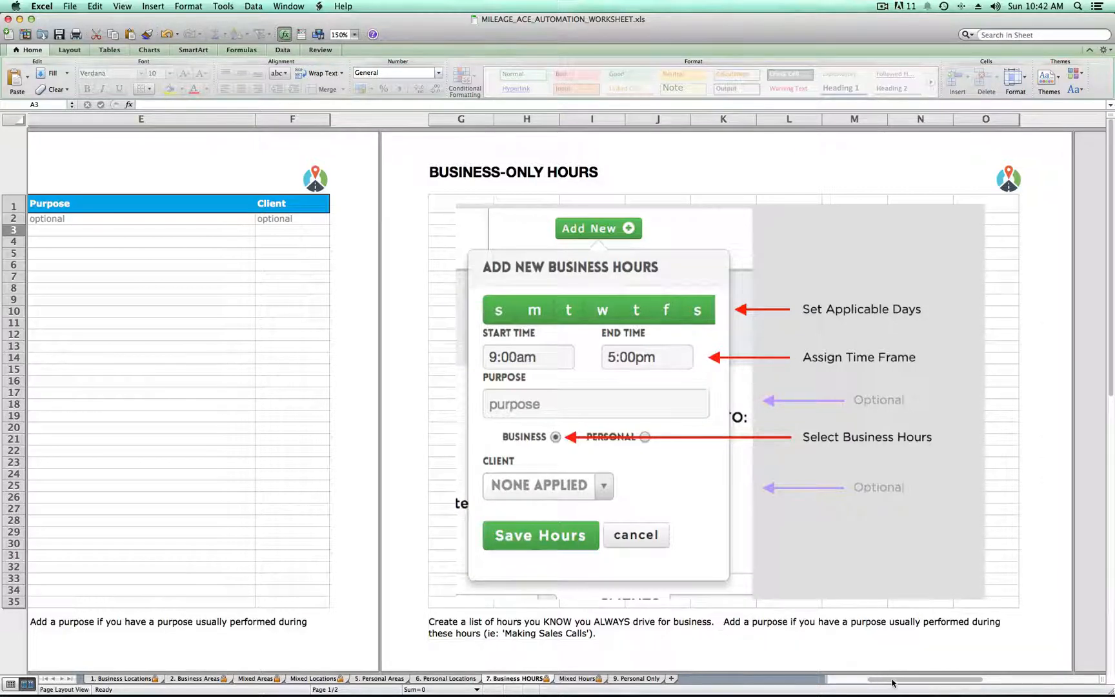
pyautogui.moveTo(894, 684); pyautogui.dragTo(856, 684)
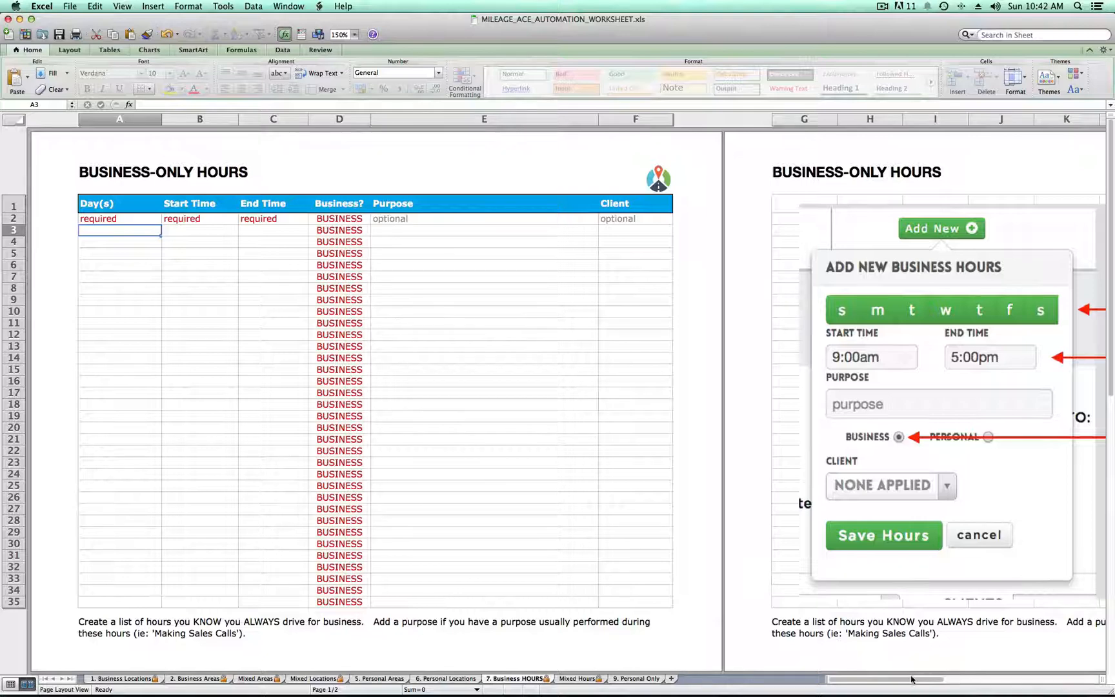
pyautogui.moveTo(912, 681); pyautogui.dragTo(929, 684)
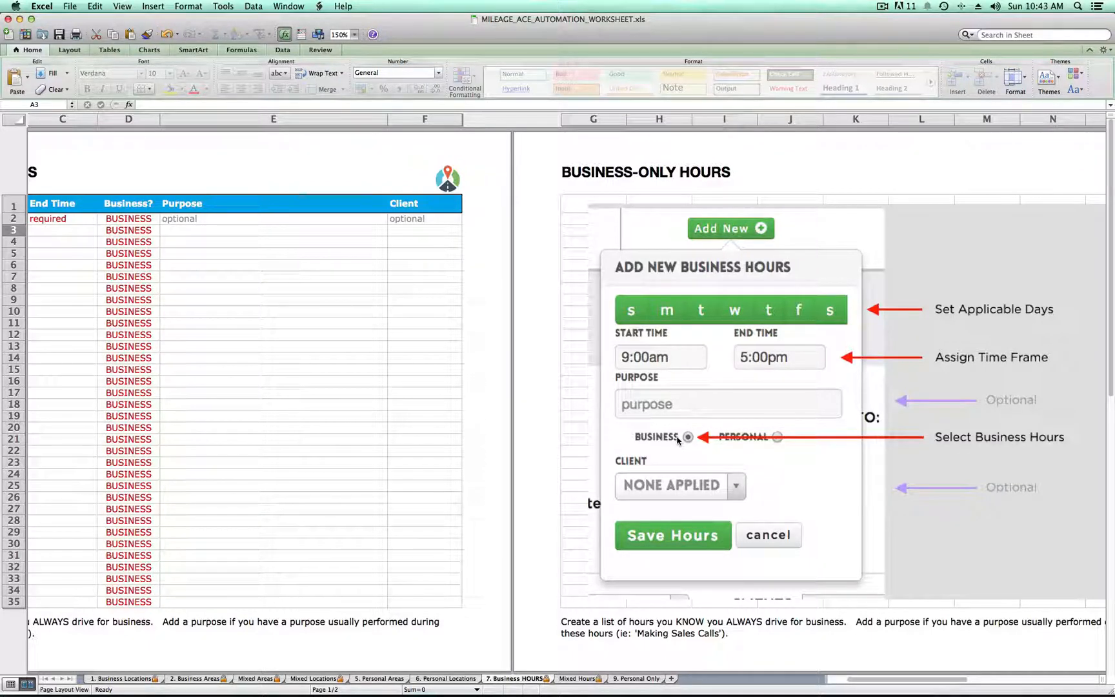
# - Open the Mixed Hours sheet and examine the annotated guide for adding hours that mix business and personal driving
pyautogui.click(578, 678)
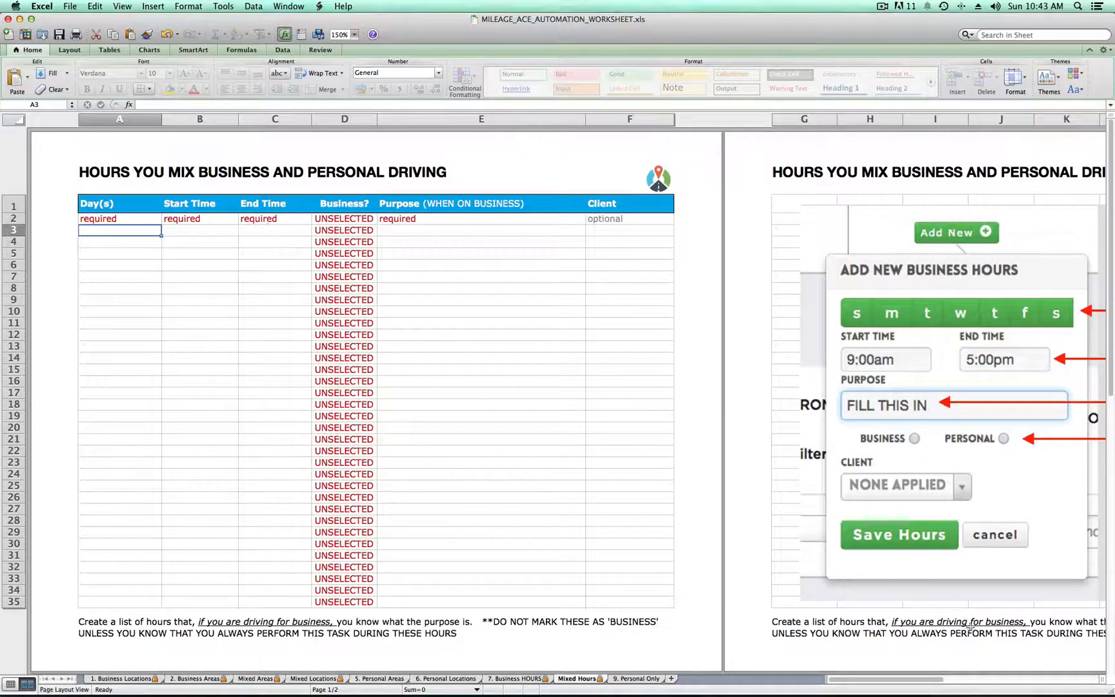
pyautogui.moveTo(905, 682); pyautogui.dragTo(922, 684)
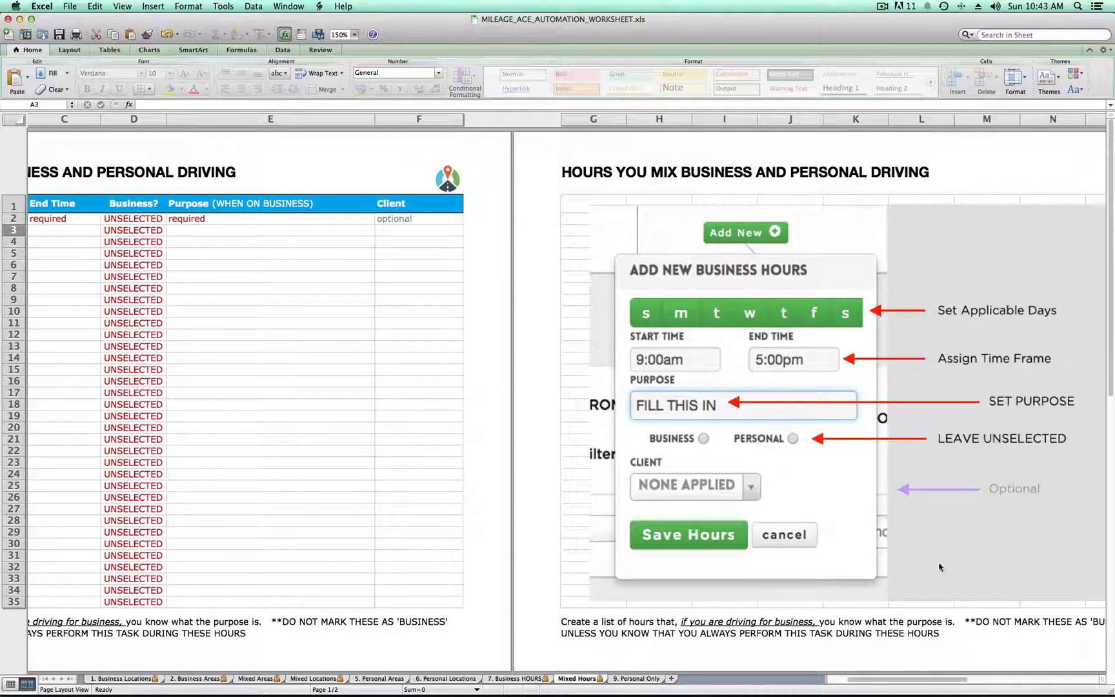
pyautogui.moveTo(907, 682)
pyautogui.mouseDown()
pyautogui.moveTo(897, 683)
pyautogui.moveTo(911, 682)
pyautogui.mouseUp()
pyautogui.press('Down')
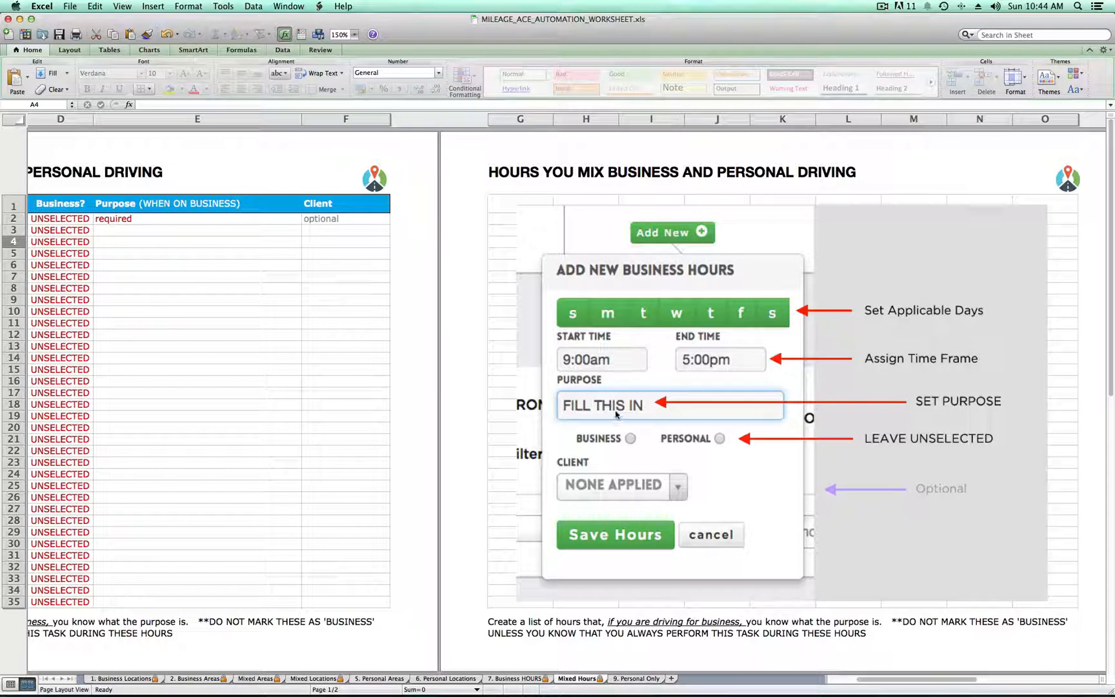
# - Fill row 4 of the Personal Only sheet with Weekends as the days, 12am as start time and midnight as end time
pyautogui.click(647, 680)
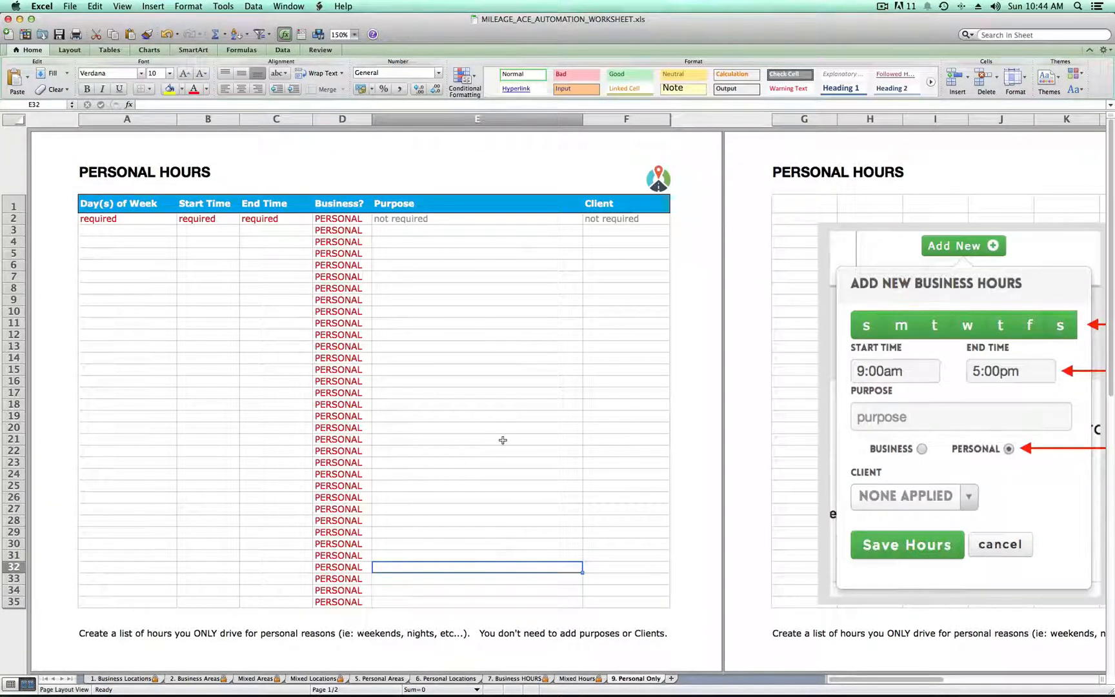
pyautogui.click(141, 244)
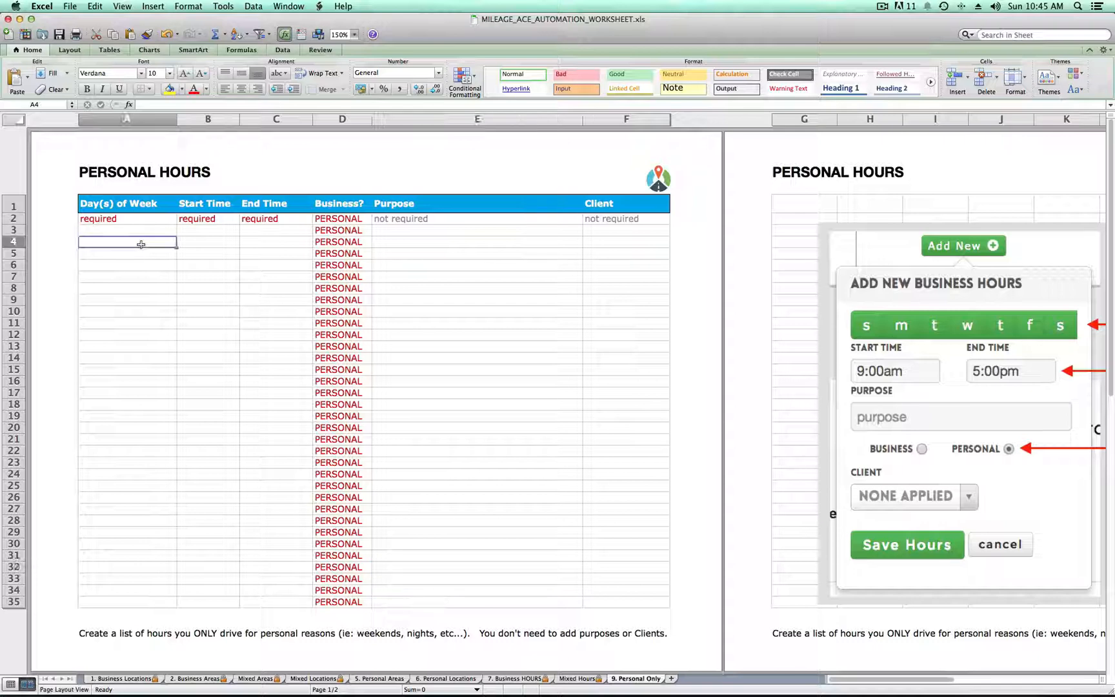
pyautogui.write('Weekends')
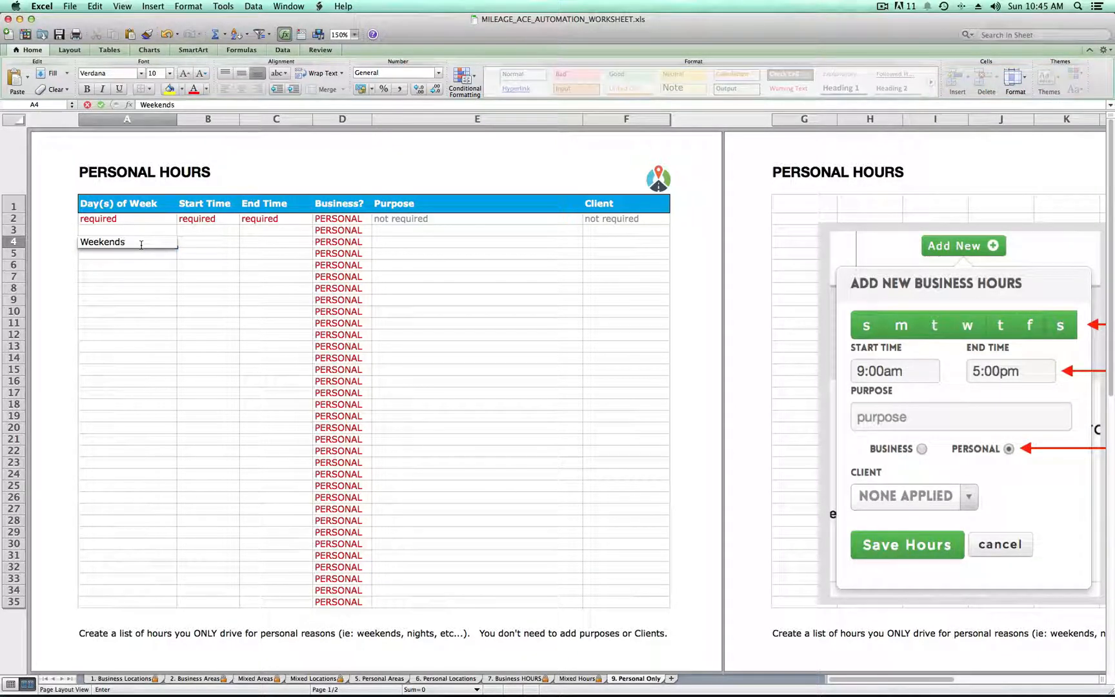
pyautogui.press('Tab')
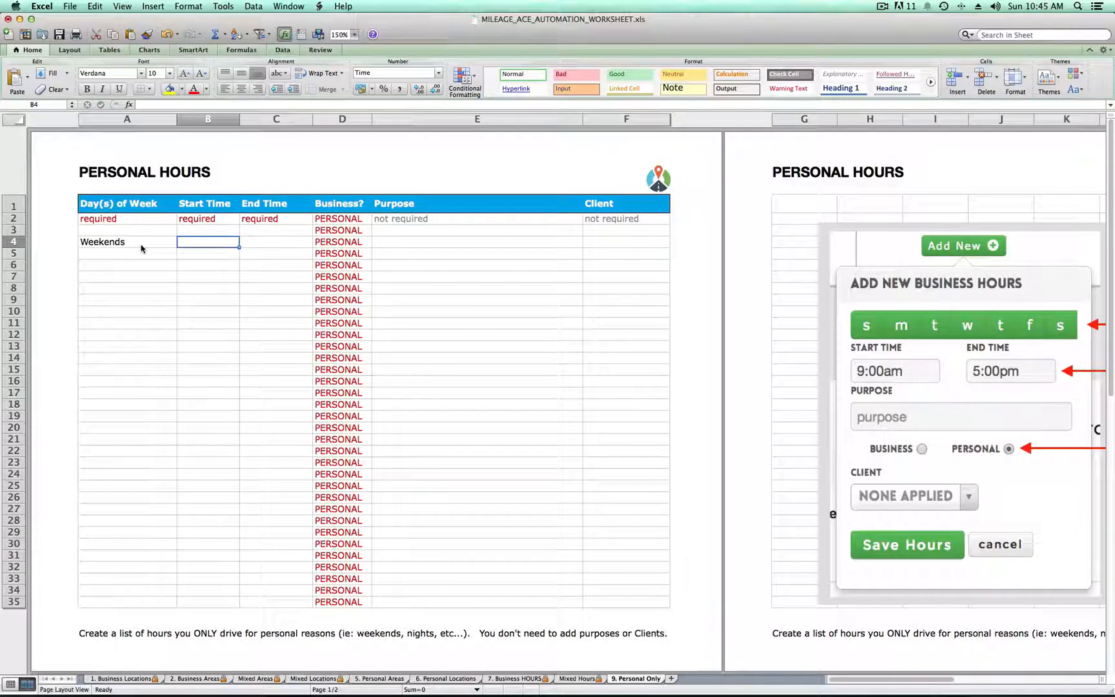
pyautogui.write('12a')
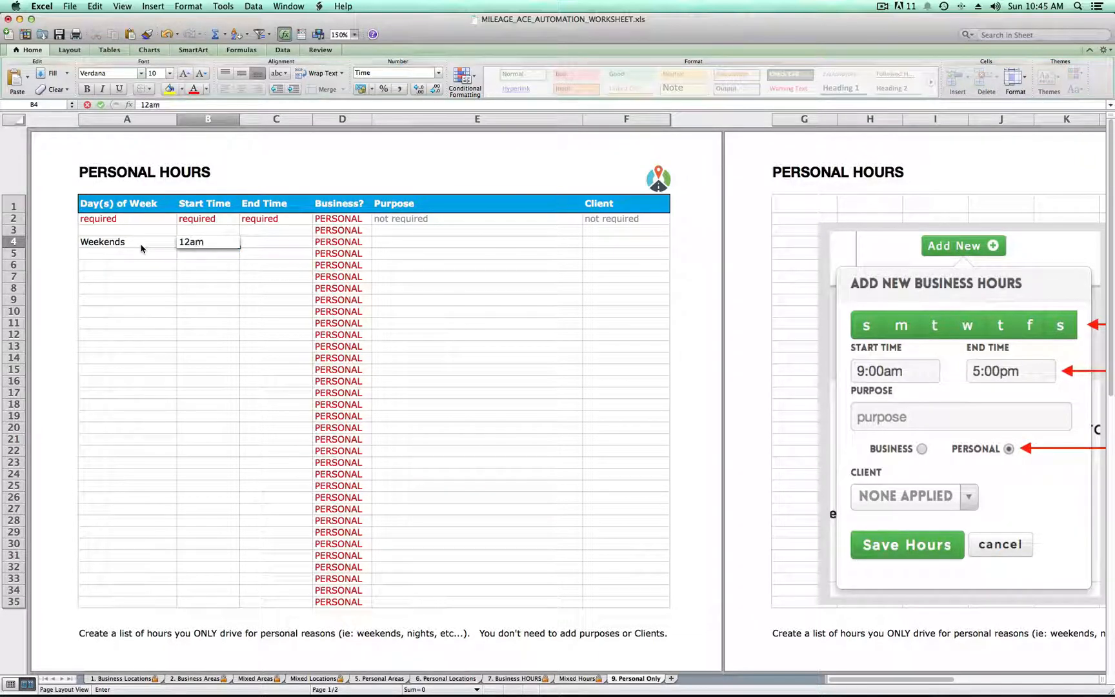
pyautogui.write('m')
pyautogui.press('Tab')
pyautogui.write('12')
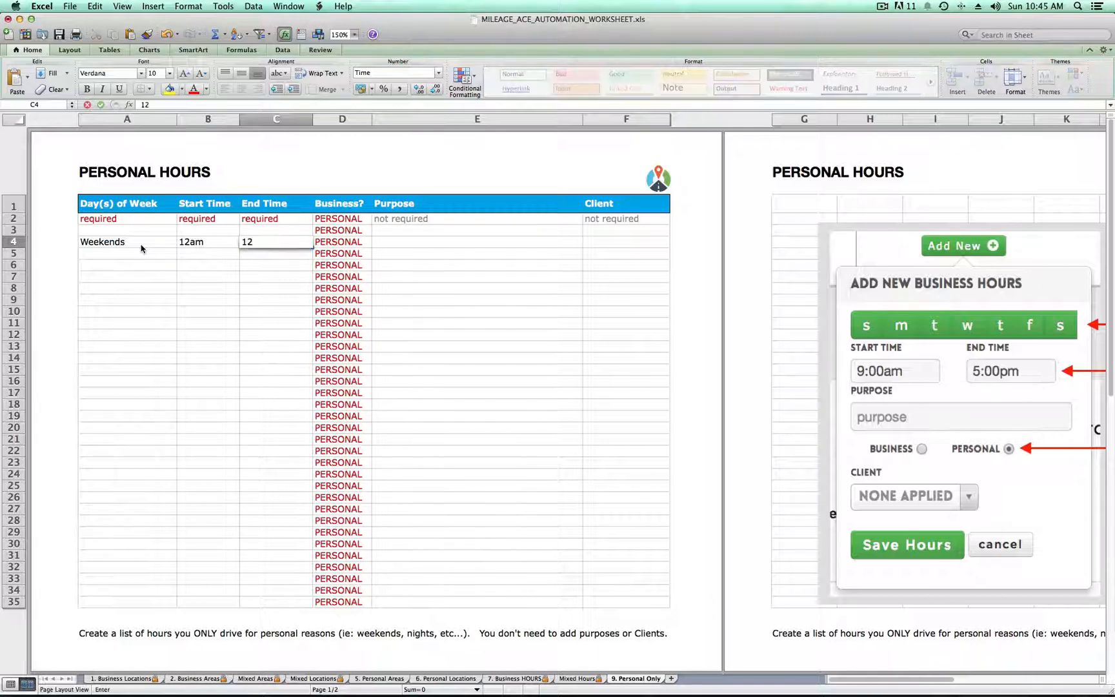
pyautogui.write('idnight')
pyautogui.press('Return')
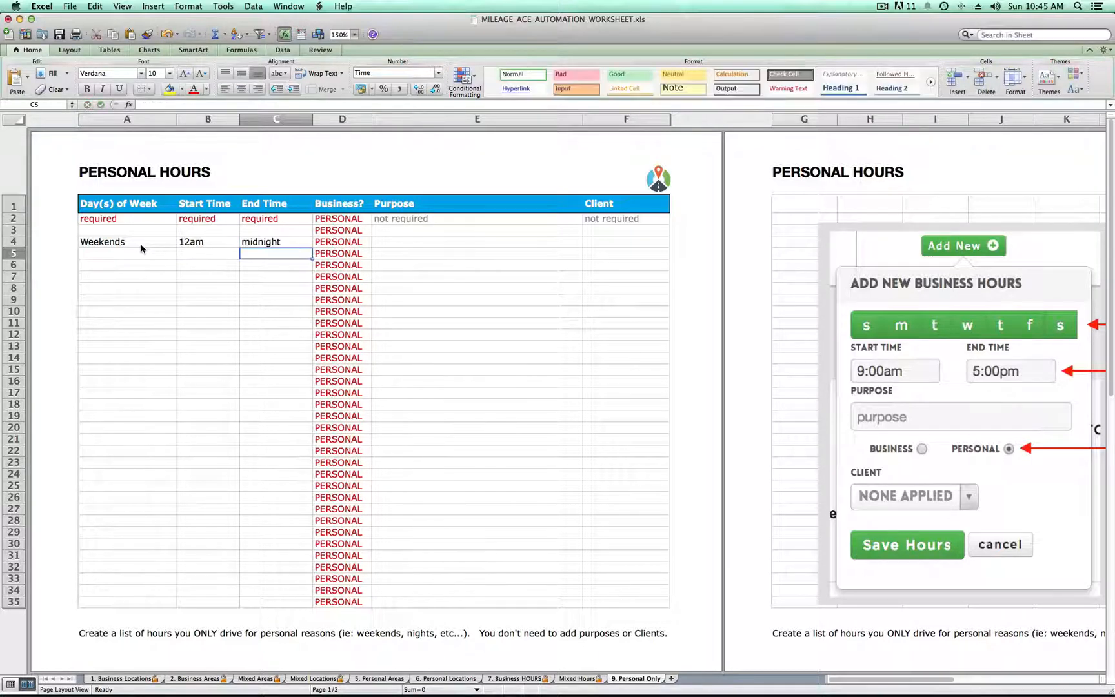
# - Switch from the worksheet to The Mileage Ace trip list in the browser
pyautogui.click(142, 244)
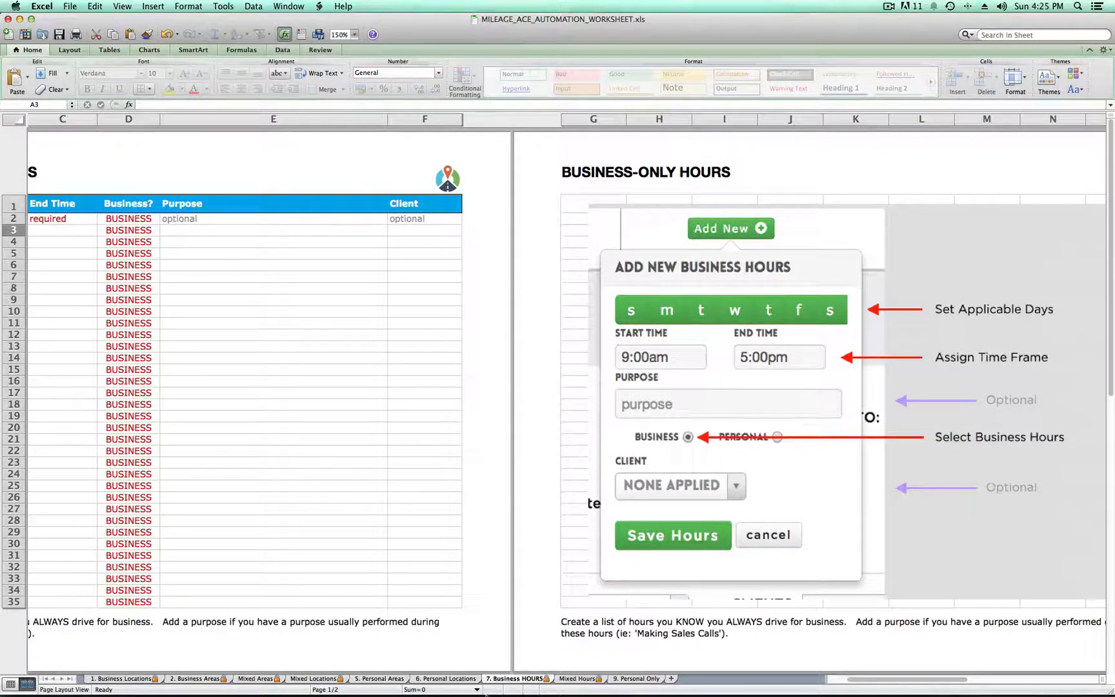
pyautogui.press('super+Tab')
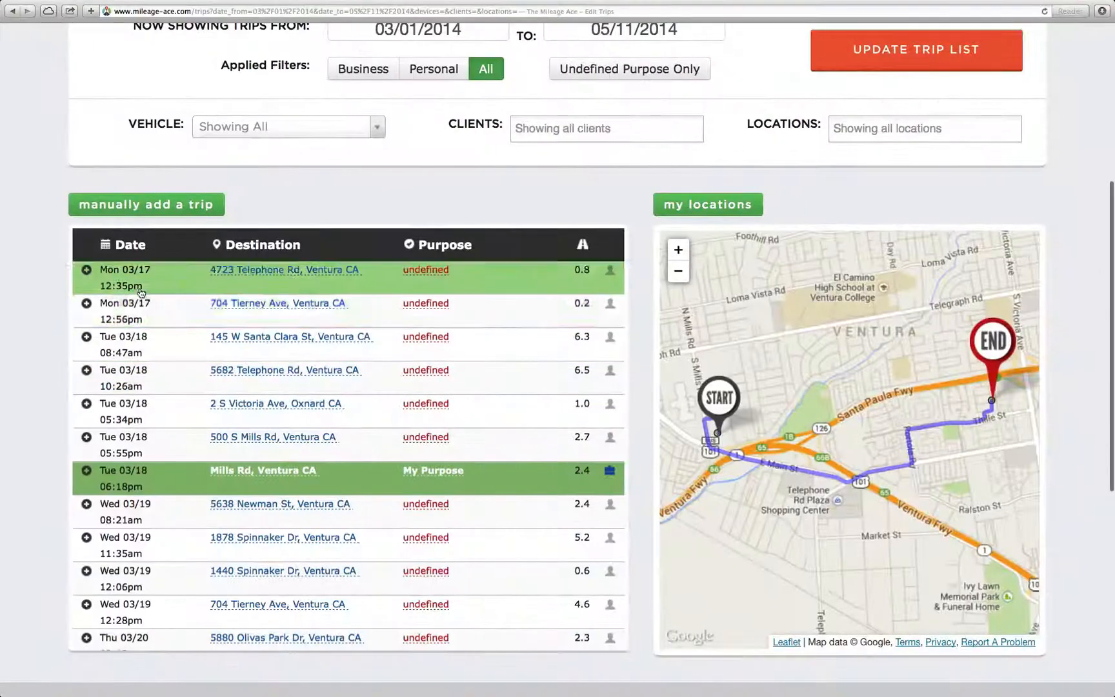
# - Examine the start point of the Tue 03/18 06:18pm trip and its radius circle up close on the map
pyautogui.scroll(-1, 262, 263)
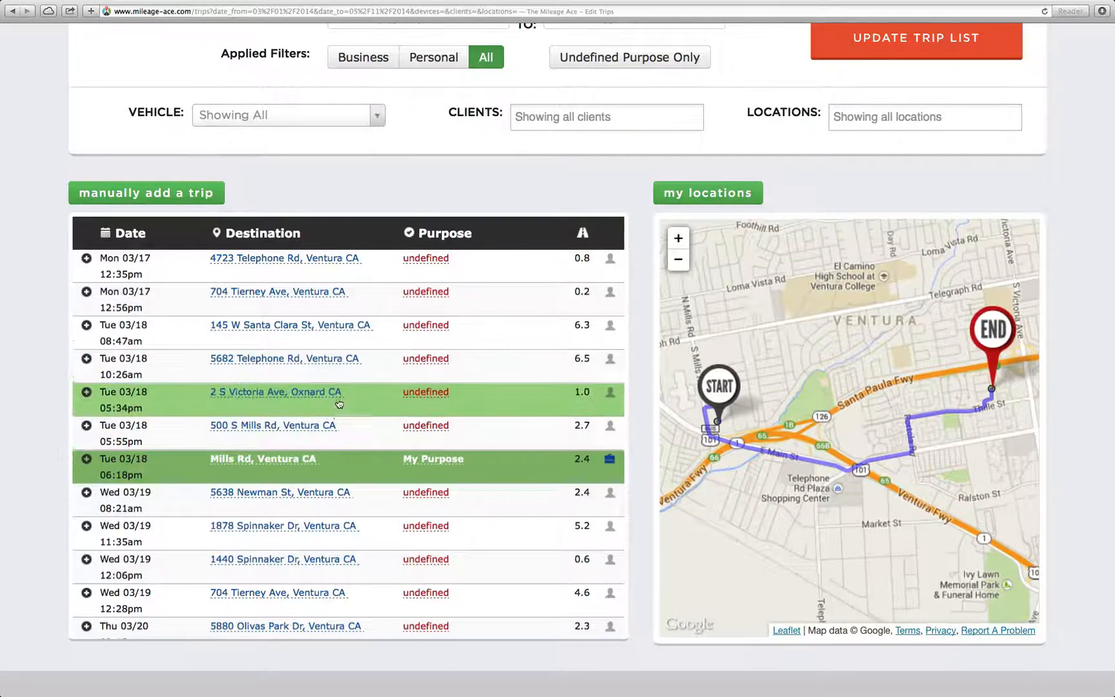
pyautogui.scroll(-3, 338, 404)
pyautogui.scroll(3, 339, 407)
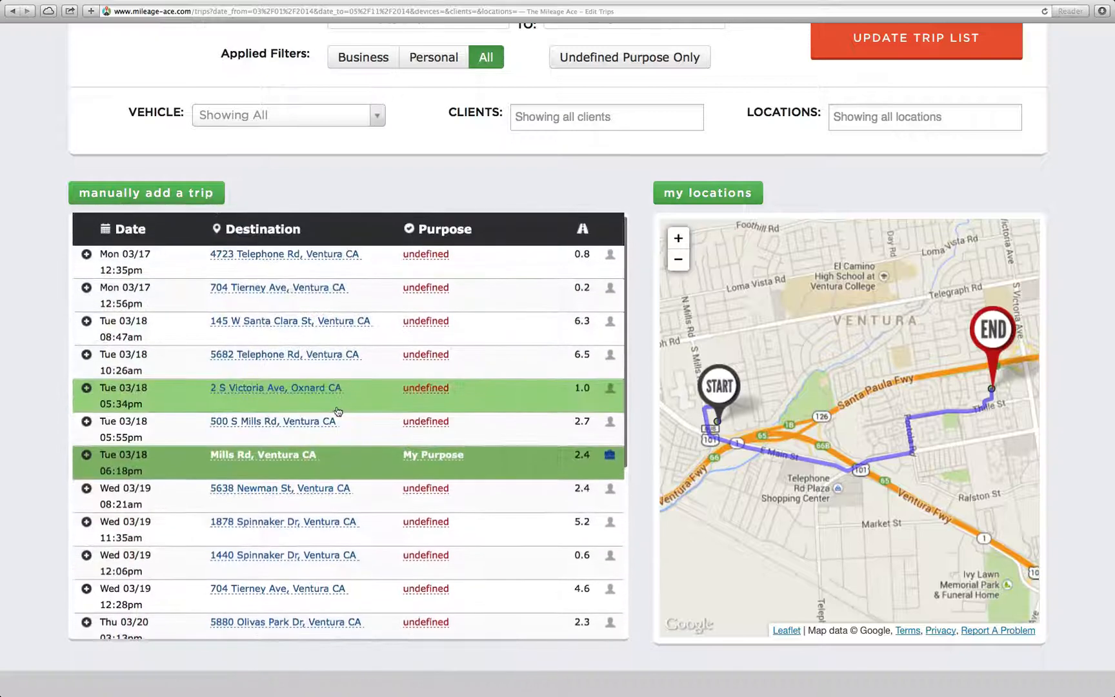
pyautogui.scroll(1, 338, 411)
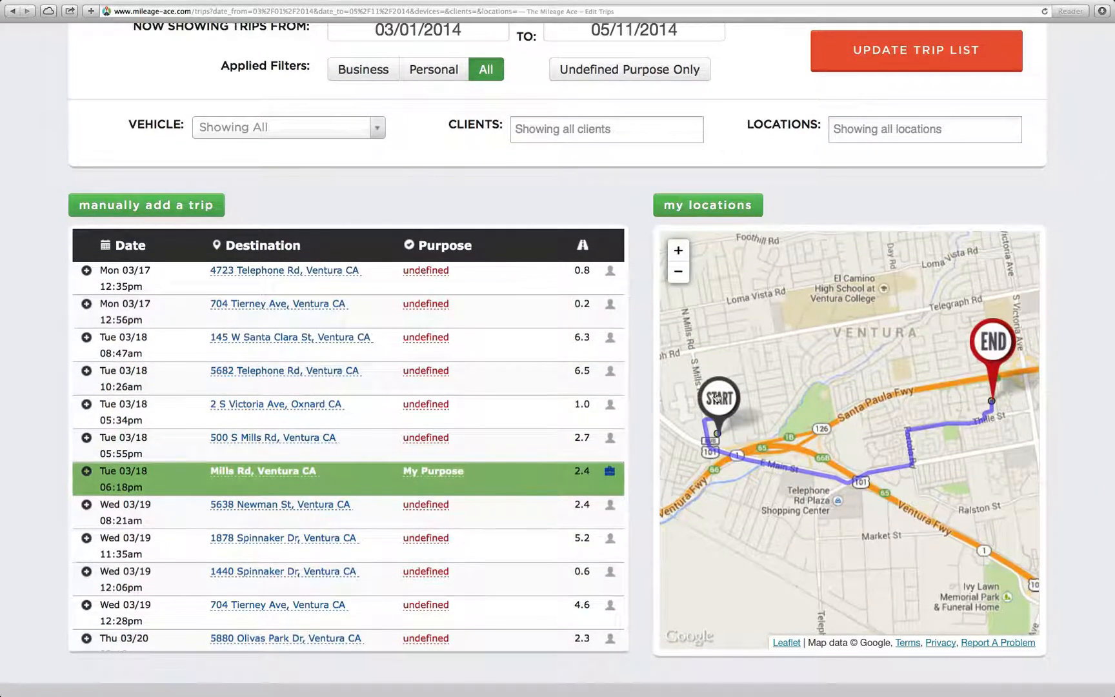
pyautogui.scroll(4, 703, 435)
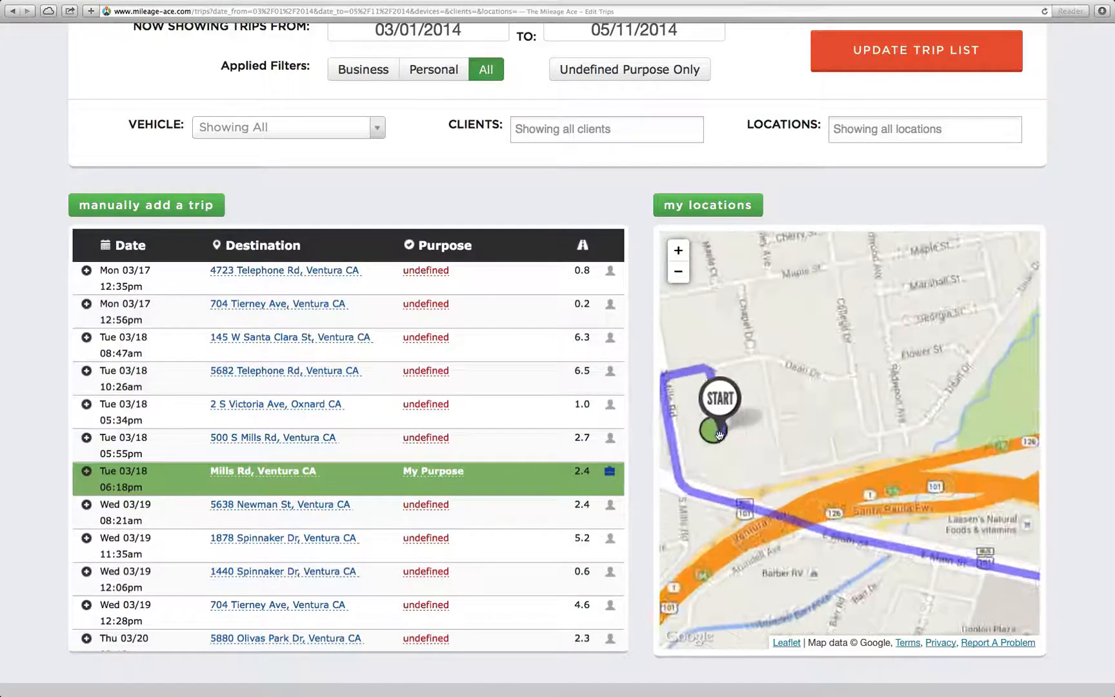
pyautogui.moveTo(719, 443); pyautogui.dragTo(740, 427)
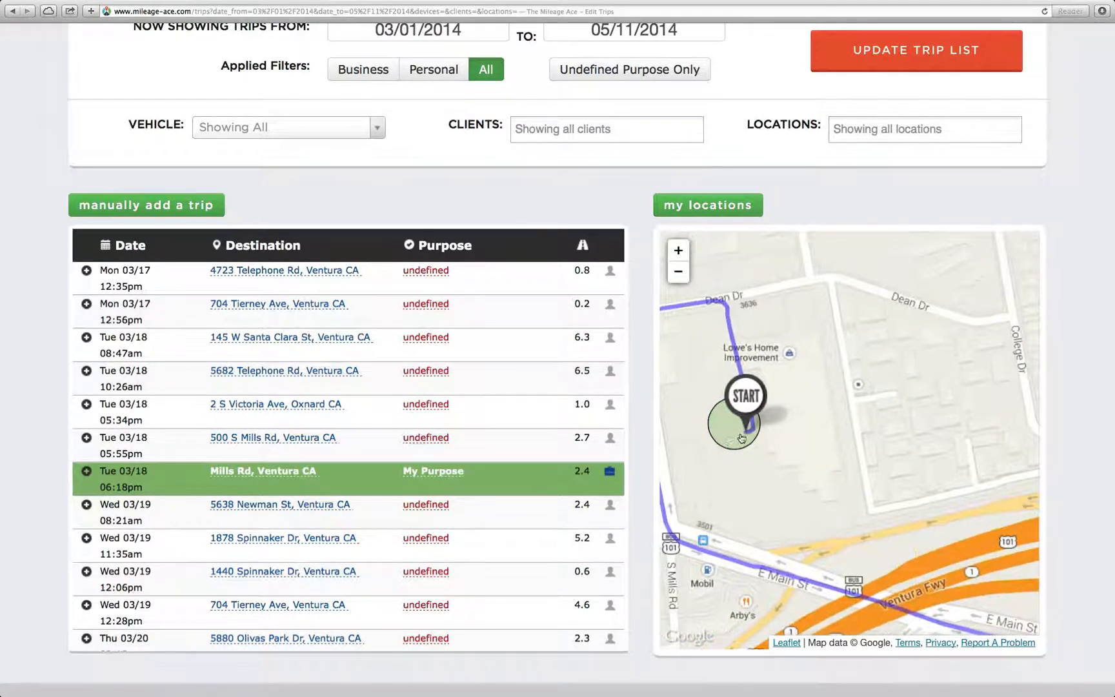
pyautogui.scroll(-1, 773, 439)
# - Follow the Tue 03/18 06:18pm trip's route on the map and examine the radius circle around its end point
pyautogui.moveTo(944, 430); pyautogui.dragTo(605, 406)
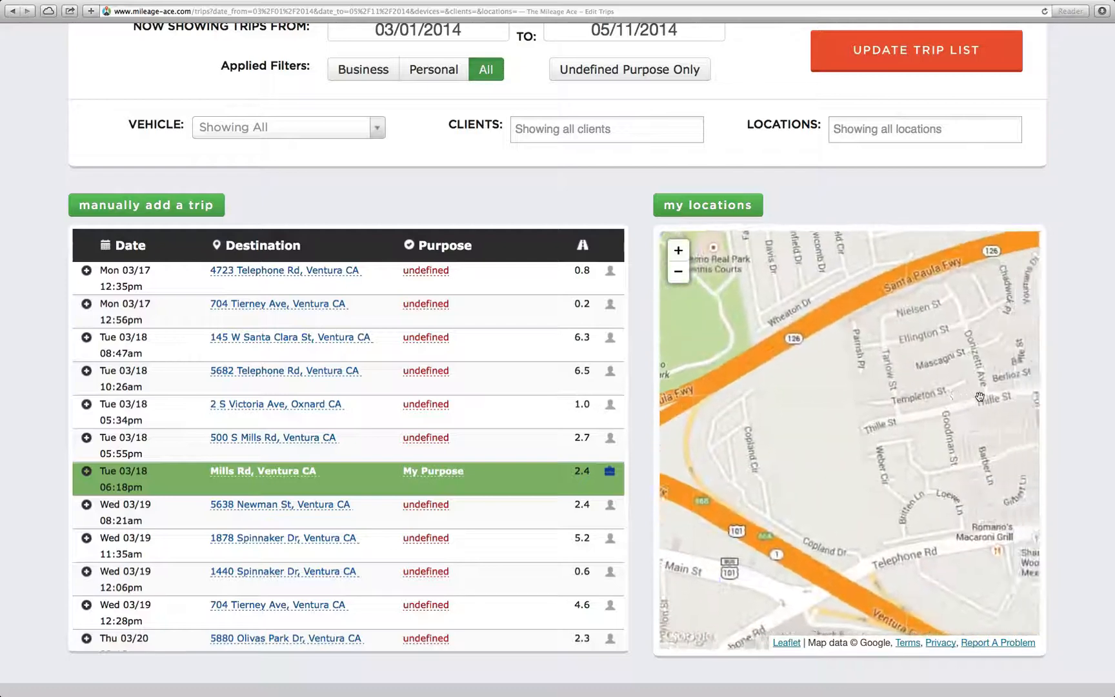
pyautogui.moveTo(979, 396); pyautogui.dragTo(742, 386)
pyautogui.moveTo(1013, 379); pyautogui.dragTo(716, 423)
pyautogui.scroll(1, 813, 321)
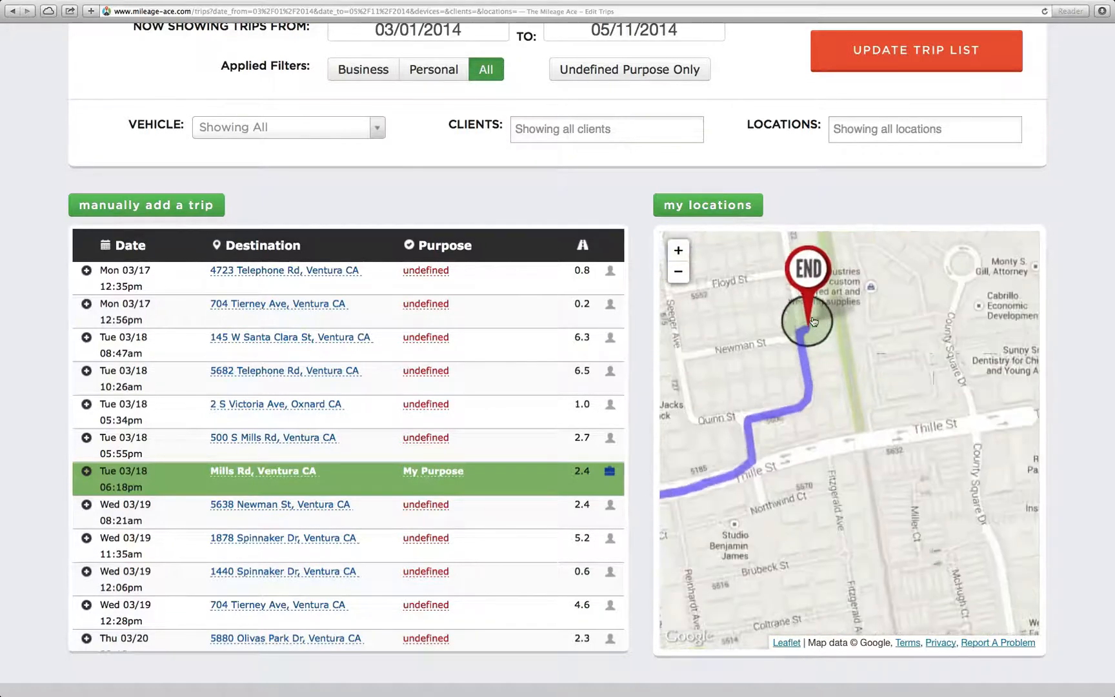
pyautogui.scroll(1, 806, 317)
pyautogui.scroll(-3, 805, 316)
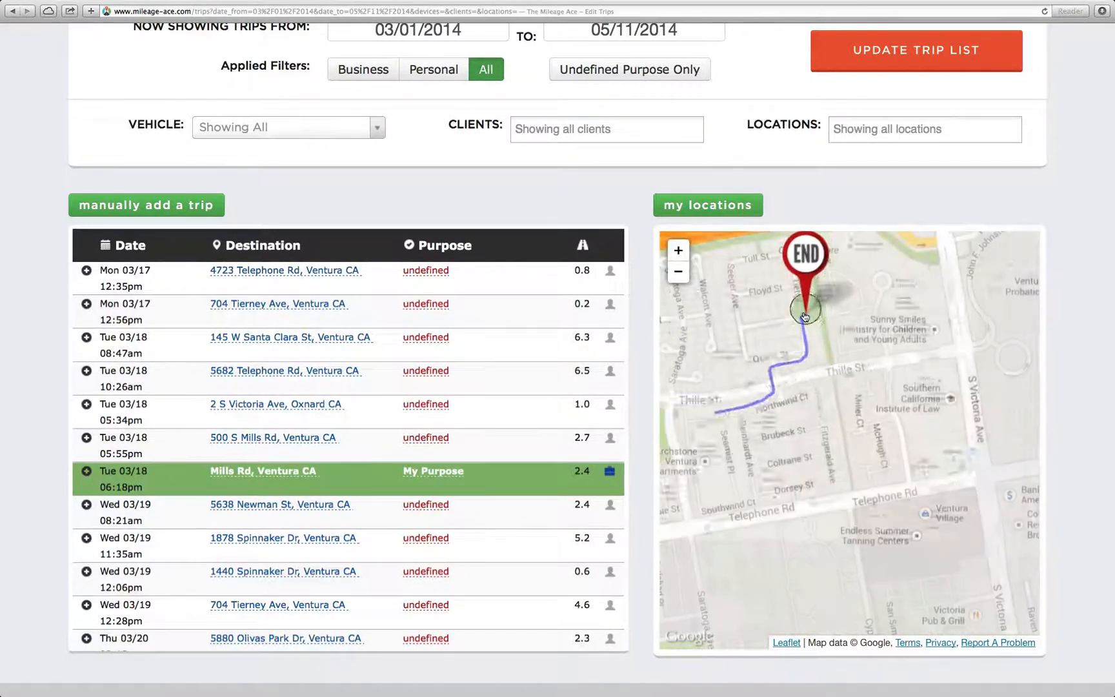
pyautogui.moveTo(815, 314); pyautogui.dragTo(839, 419)
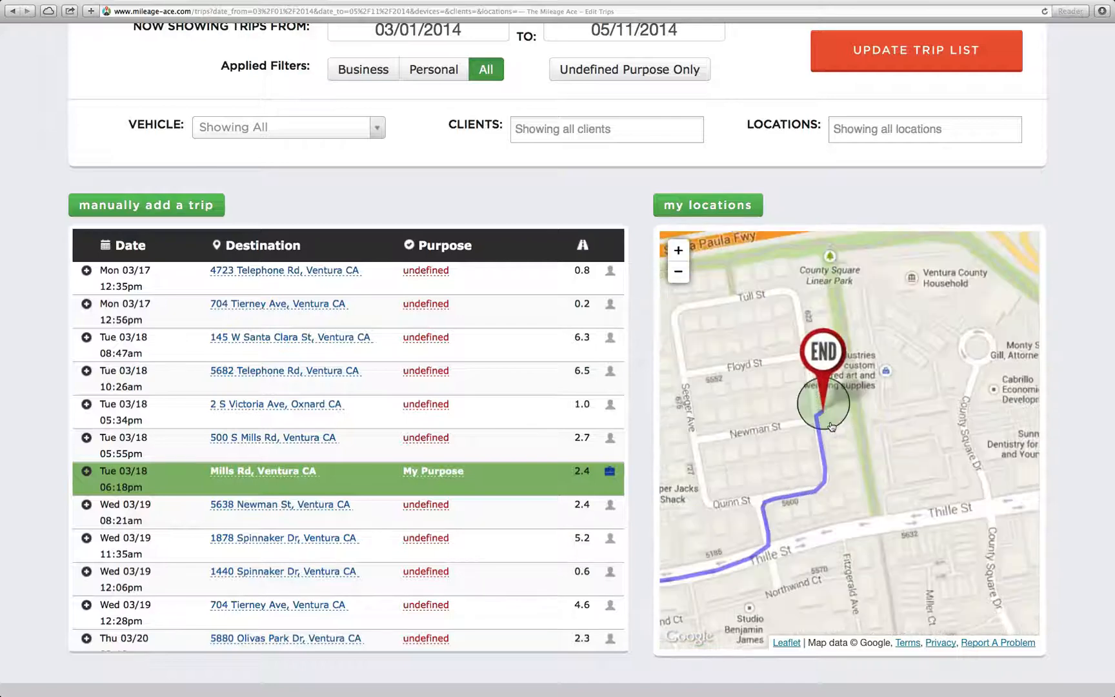
pyautogui.scroll(1, 832, 410)
pyautogui.scroll(-1, 895, 405)
pyautogui.scroll(-2, 895, 405)
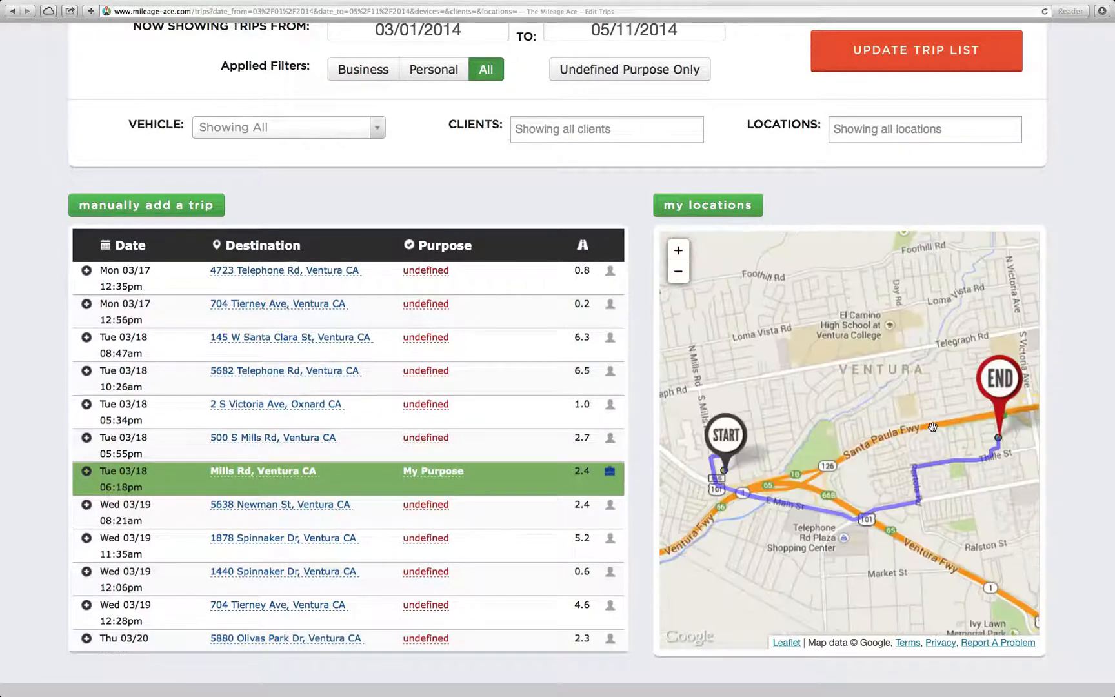
# - Open the destination of the Mon 03/17 12:56pm trip for editing and name the location Office
pyautogui.click(375, 320)
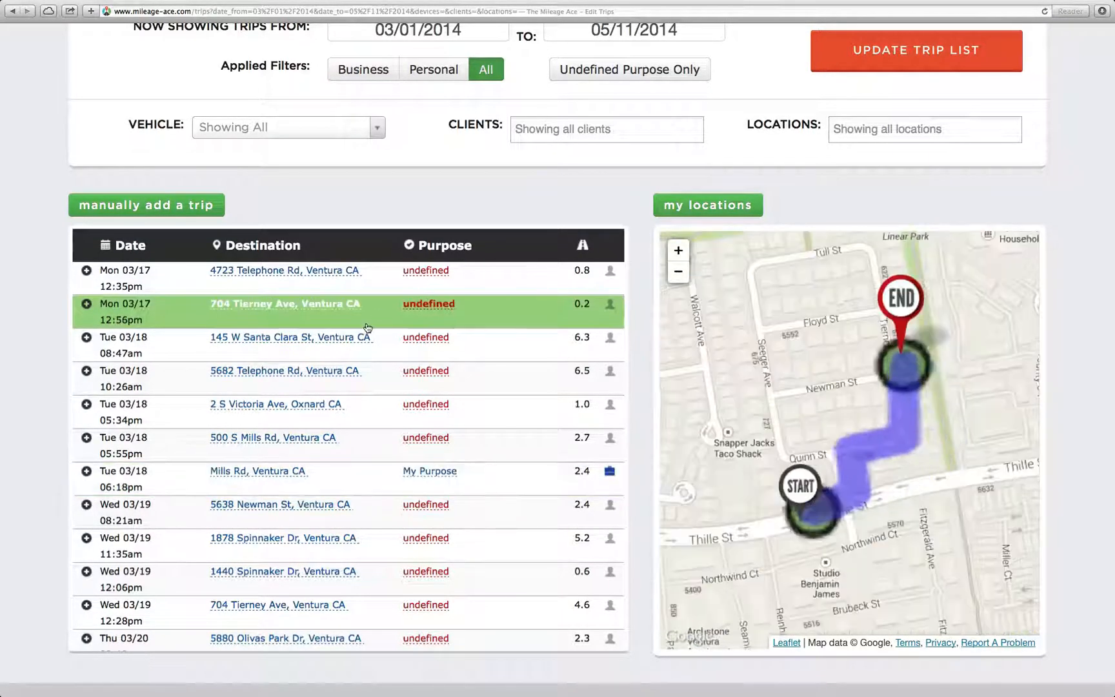
pyautogui.click(271, 309)
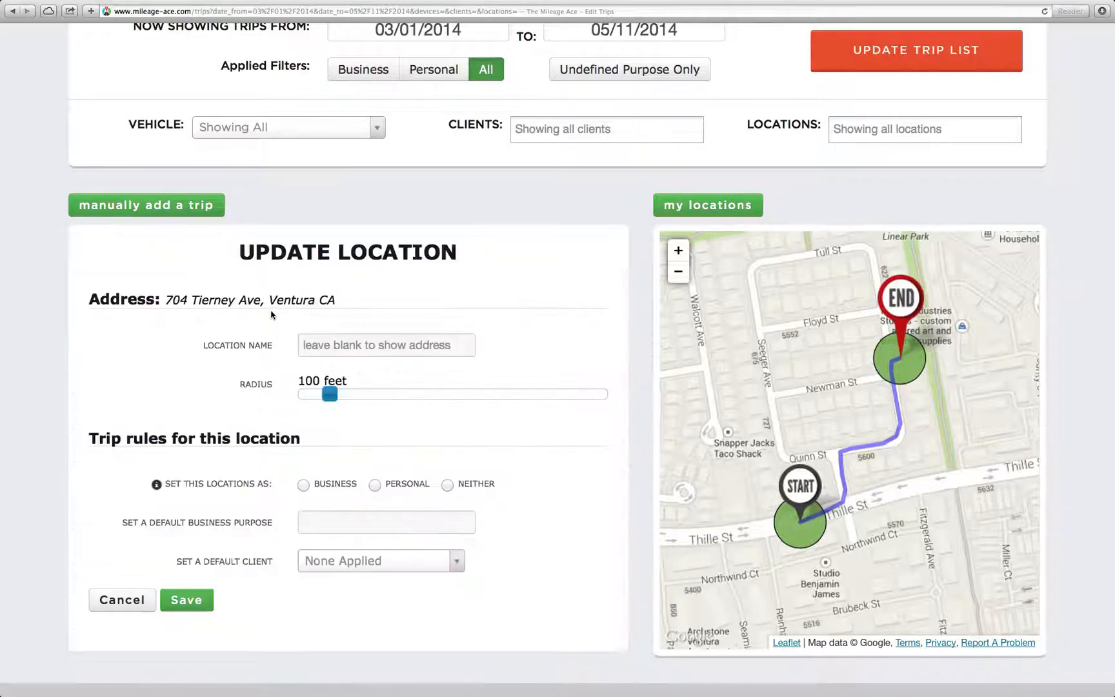
pyautogui.click(377, 354)
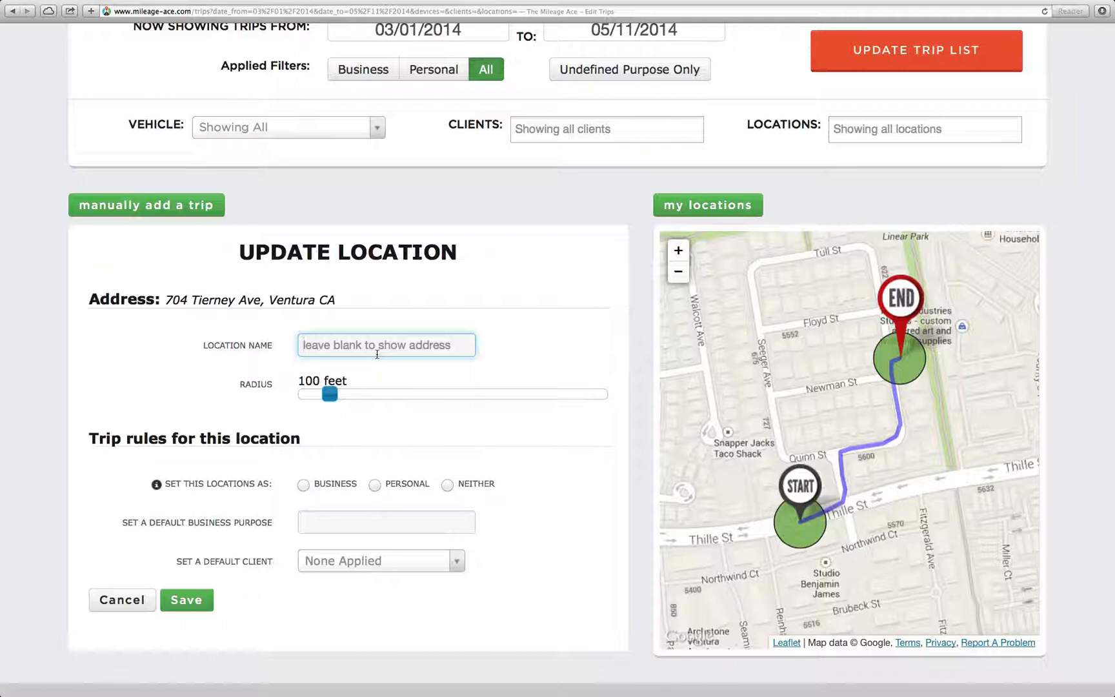
pyautogui.write('Office')
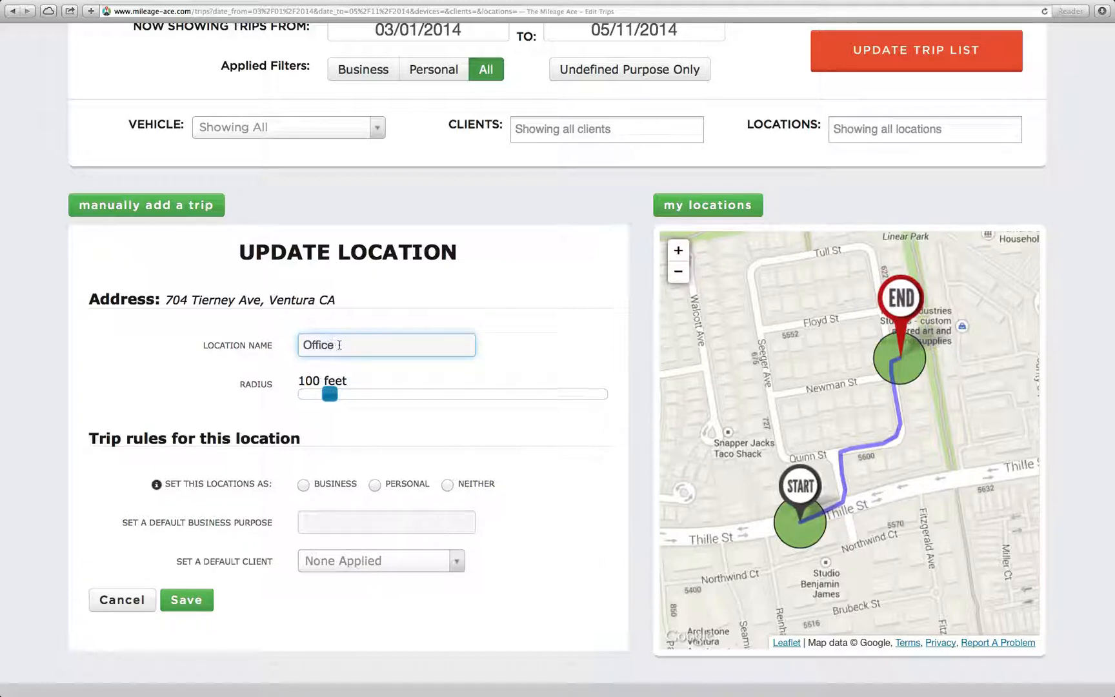
# - Set the Office location as Business with the default purpose "Returning to the office" and save it
pyautogui.click(303, 485)
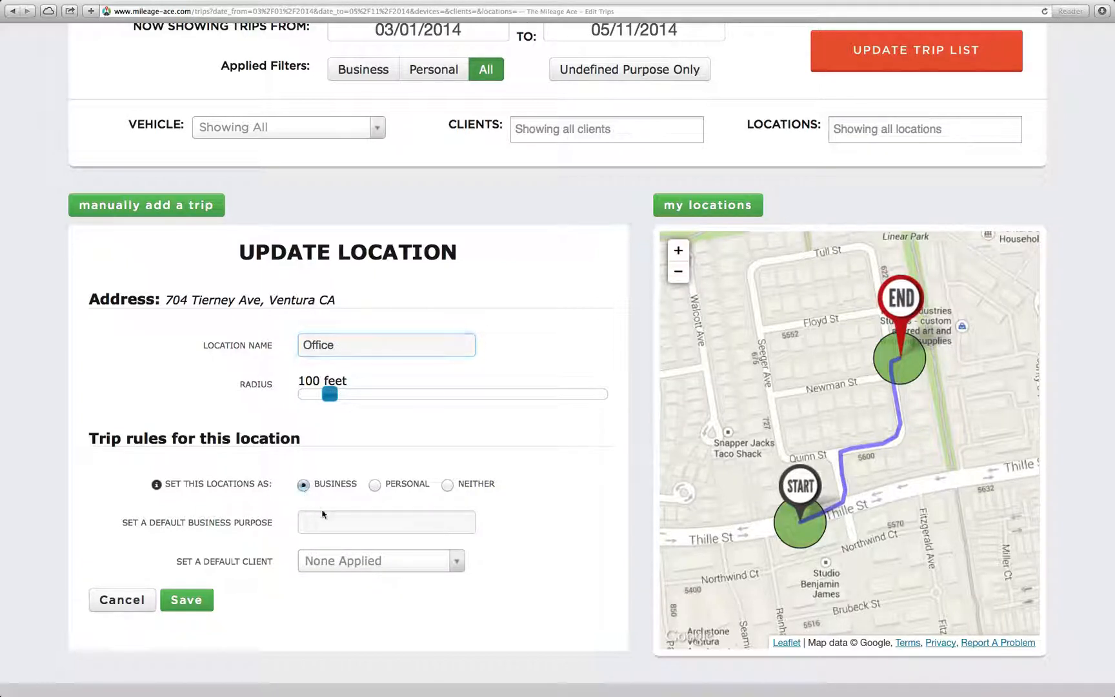
pyautogui.click(364, 532)
pyautogui.write('Re')
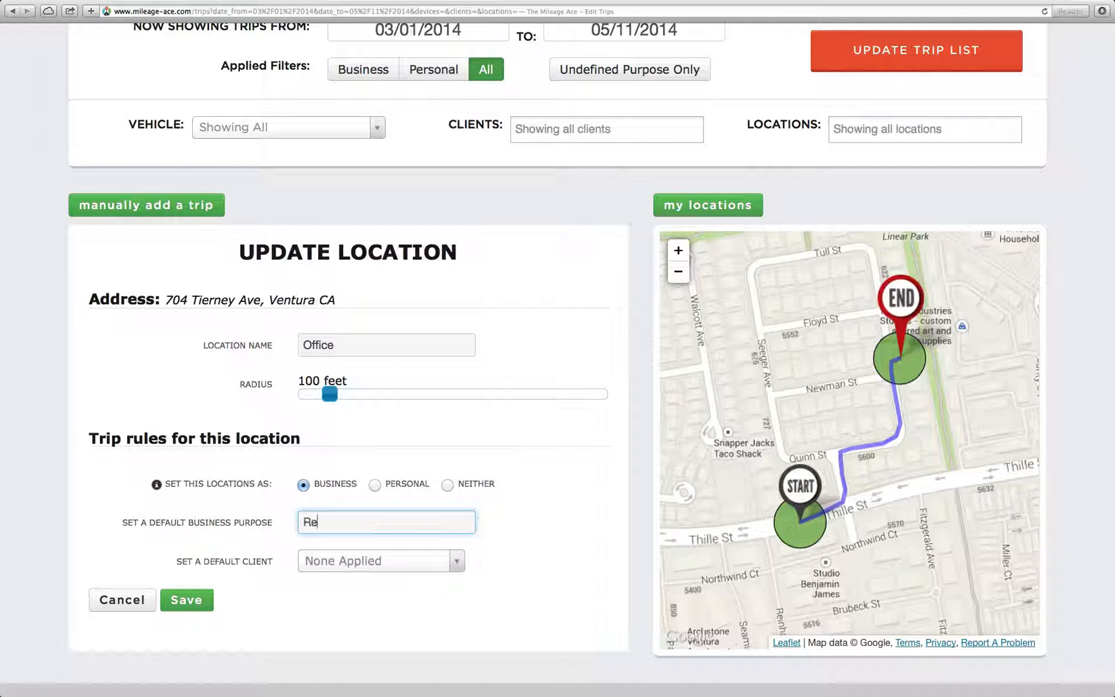
pyautogui.write('turningh')
pyautogui.press('BackSpace')
pyautogui.write('to the office')
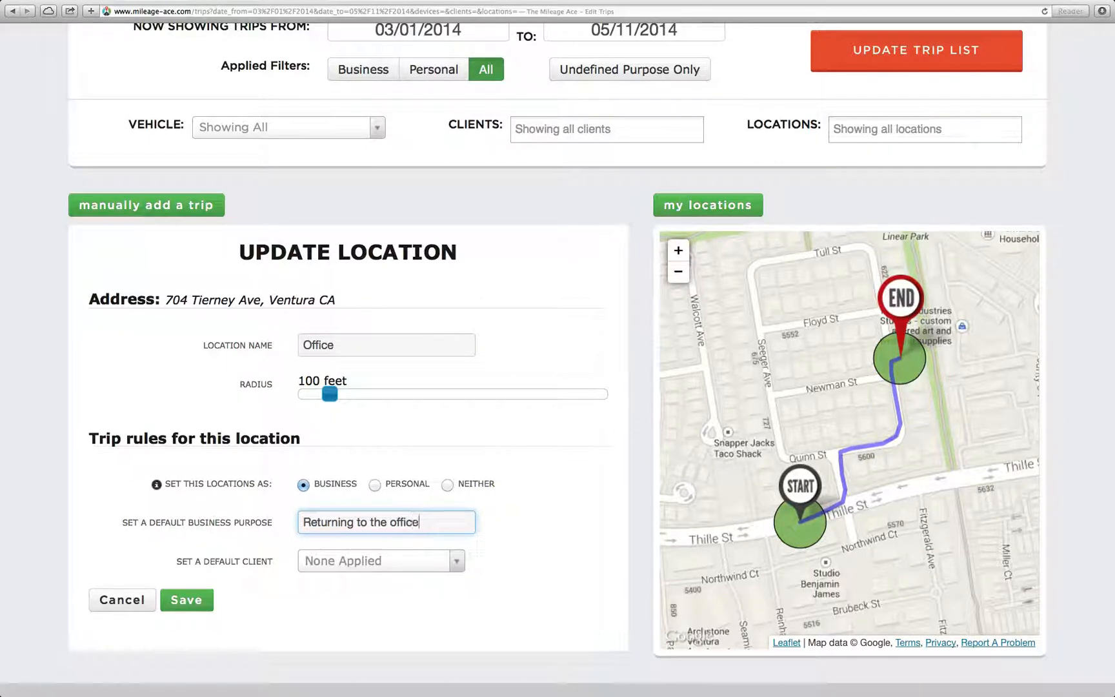
pyautogui.click(487, 625)
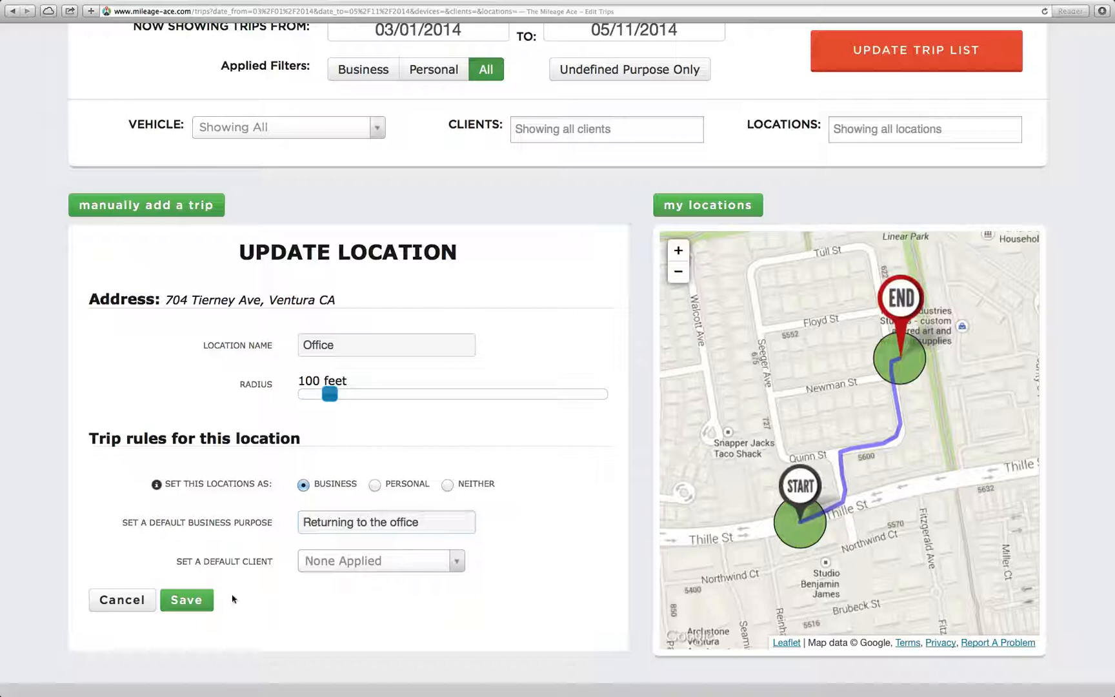
pyautogui.click(198, 600)
# - Look through the trip list for trips showing the Office location and their purposes
pyautogui.scroll(-3, 80, 433)
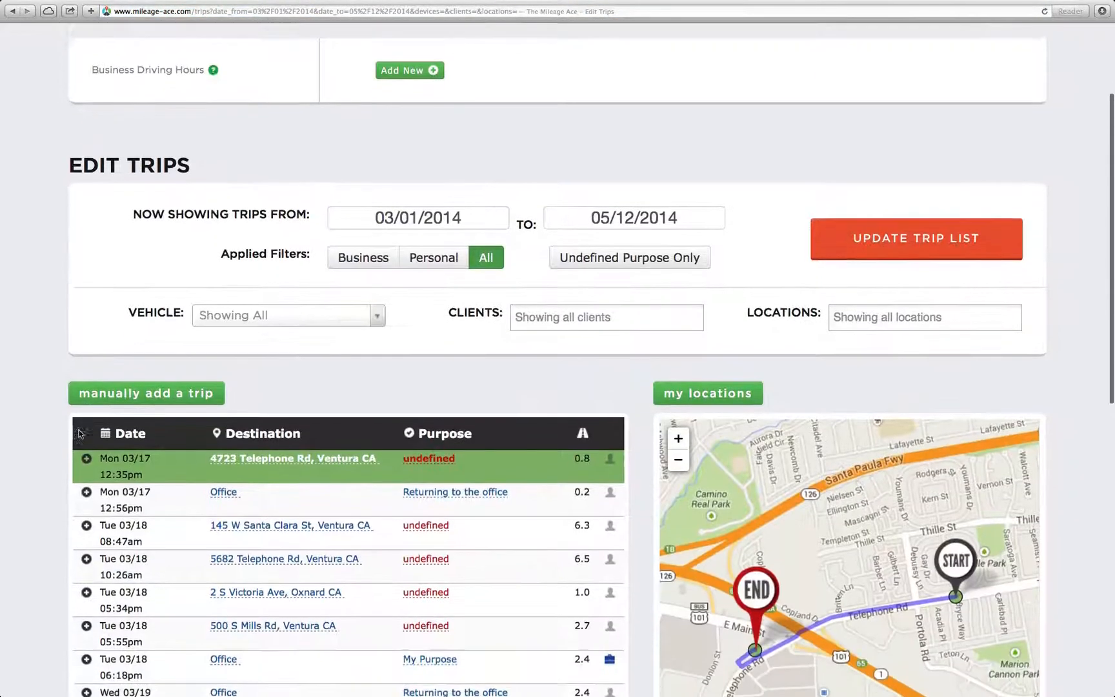
pyautogui.scroll(-5, 80, 433)
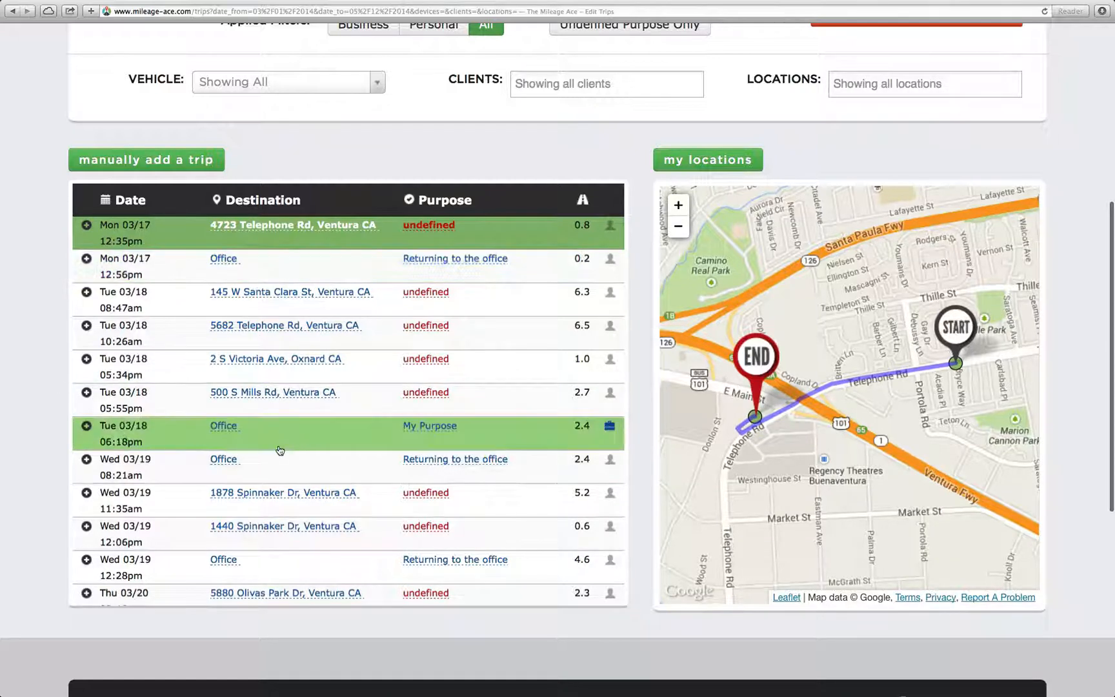
pyautogui.scroll(-3, 280, 450)
pyautogui.scroll(-2, 242, 451)
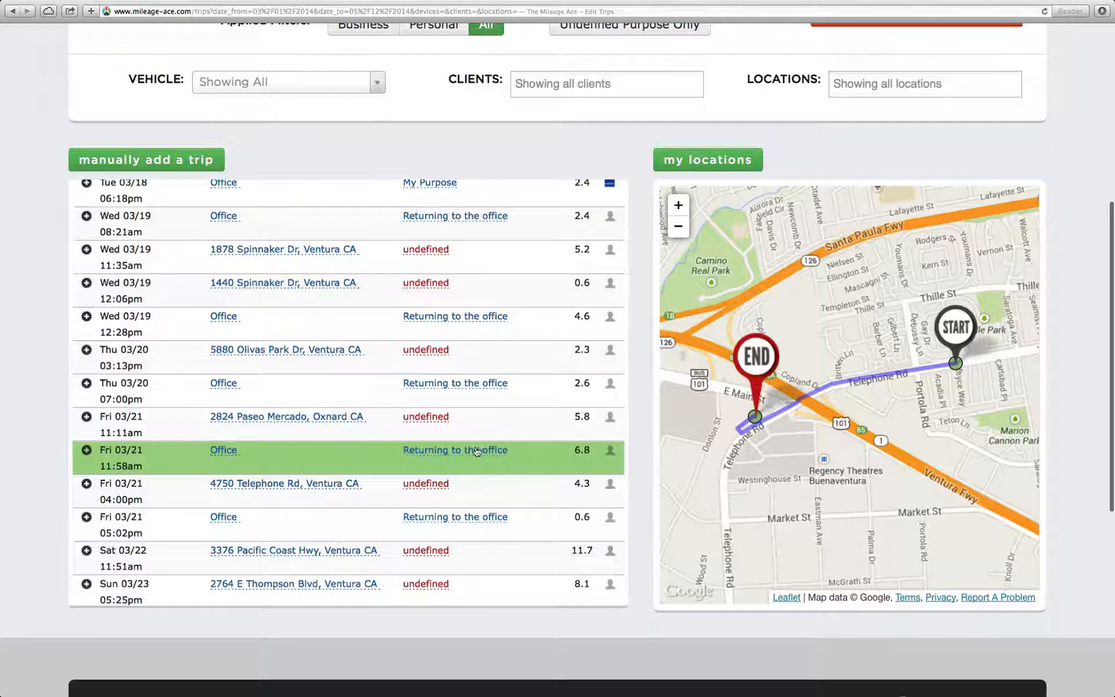
pyautogui.scroll(4, 474, 455)
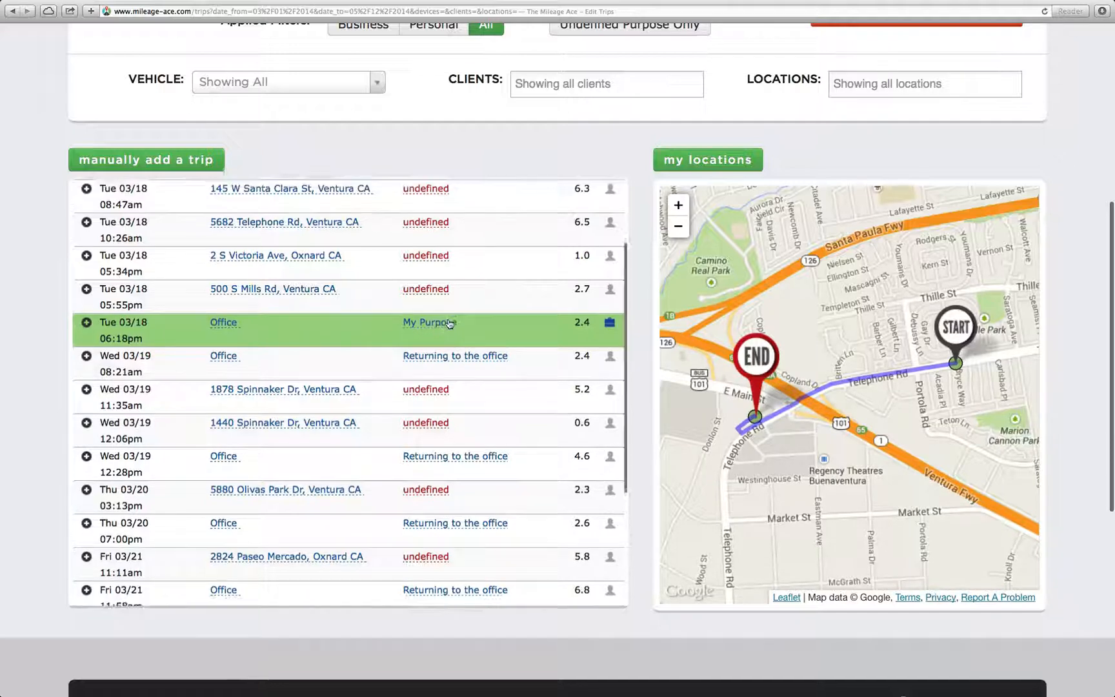
pyautogui.scroll(1, 439, 320)
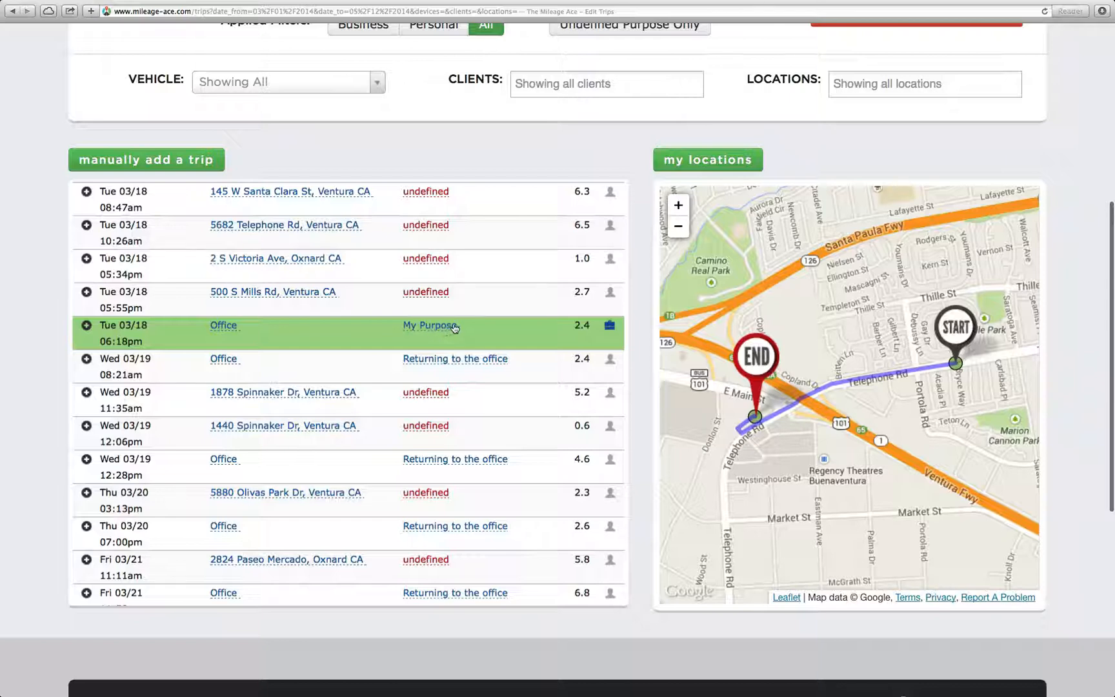
pyautogui.scroll(3, 491, 355)
pyautogui.scroll(5, 485, 362)
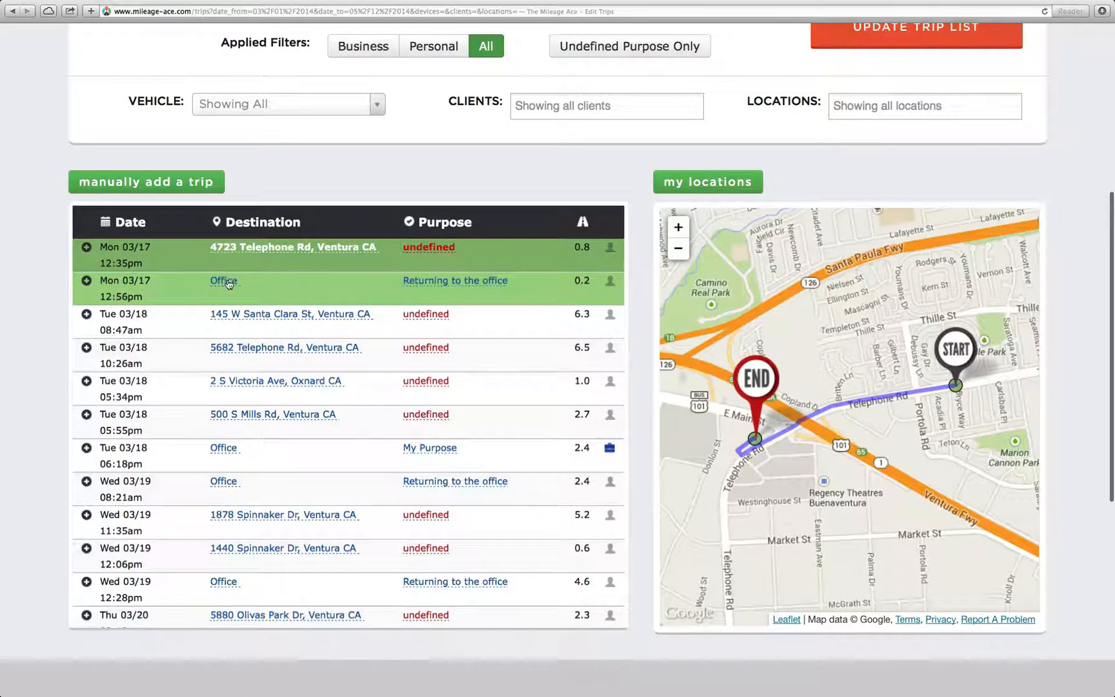
# - Review the expanded details of the Mon 03/17 12:56pm Office trip and classify the trip as business
pyautogui.click(610, 289)
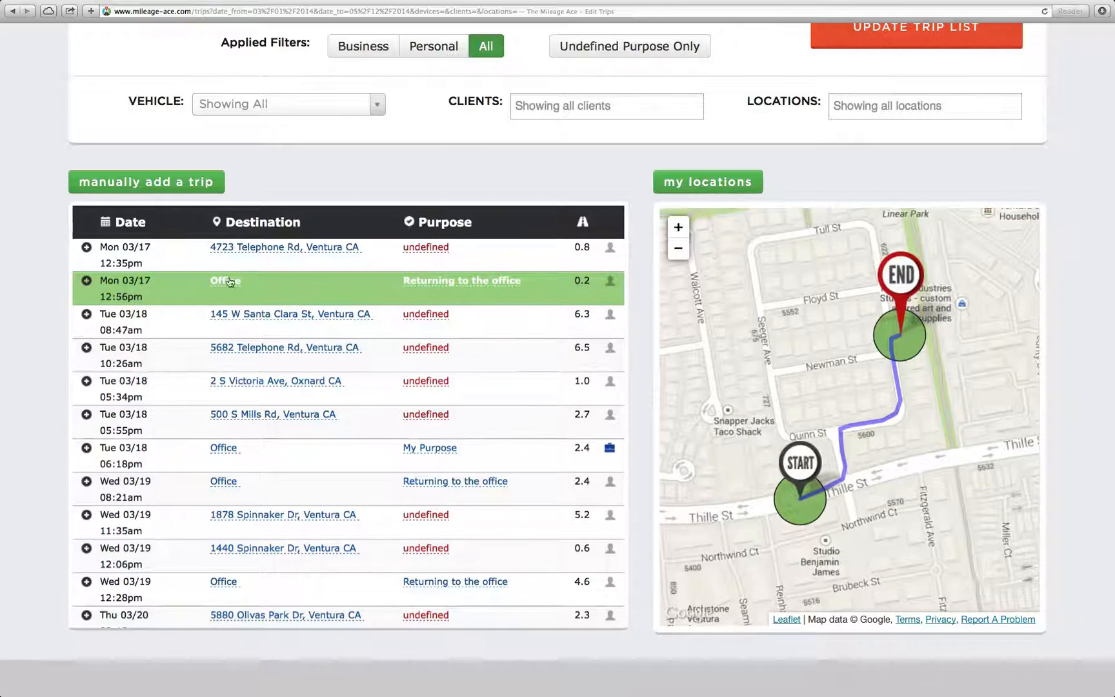
pyautogui.click(86, 280)
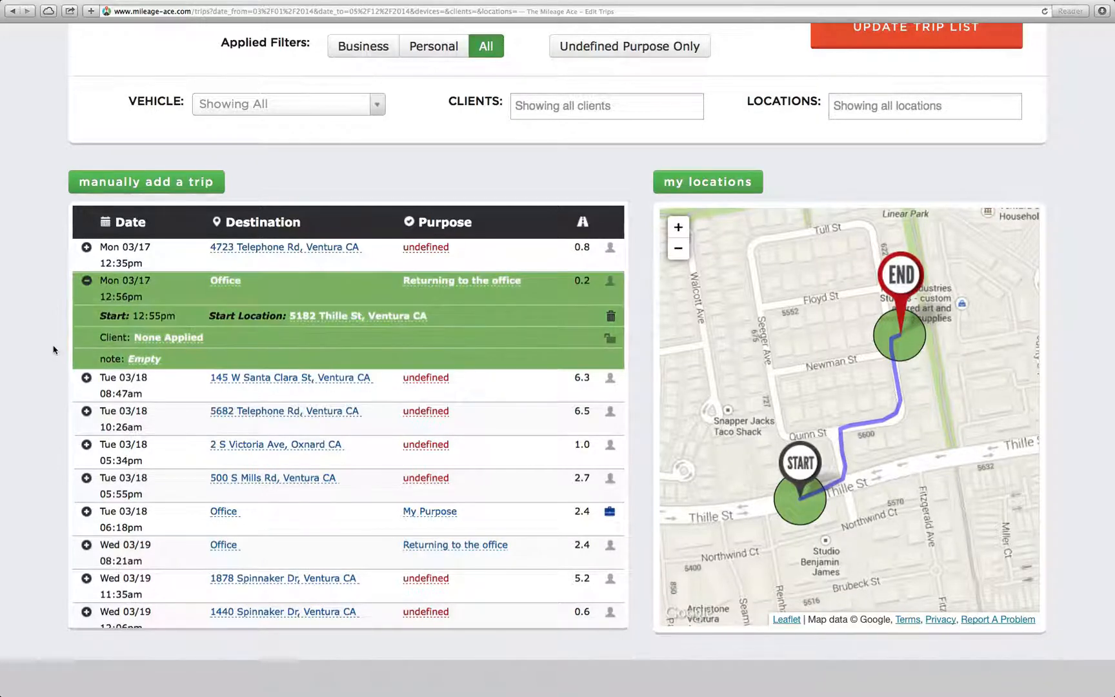
pyautogui.scroll(-1, 55, 349)
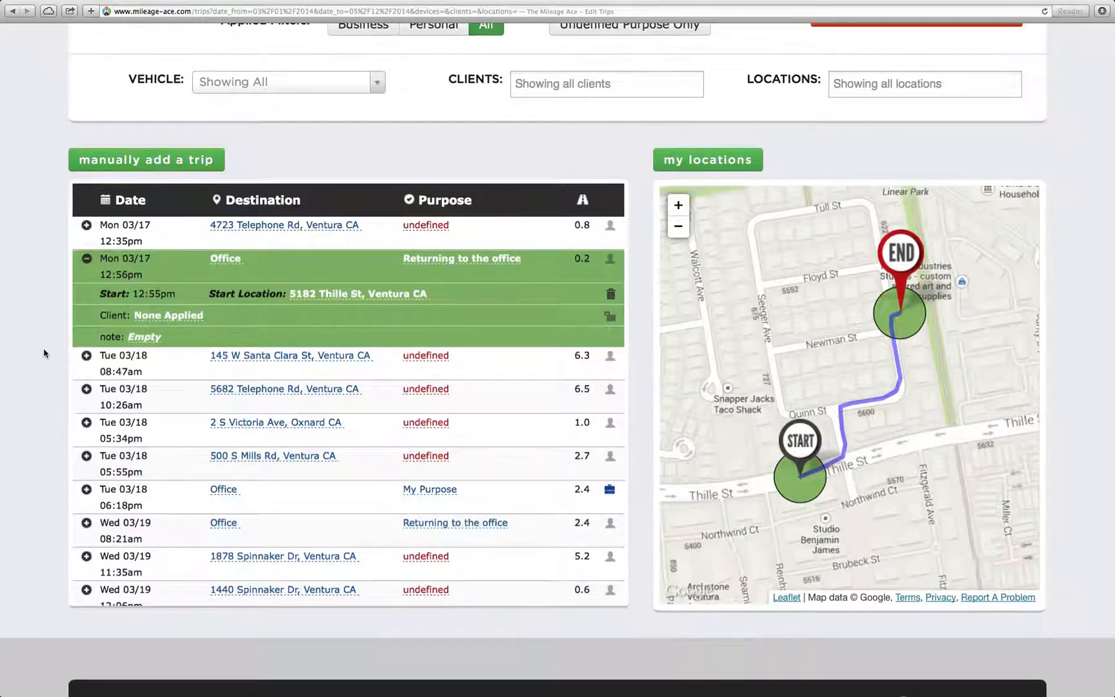
pyautogui.scroll(-1, 45, 351)
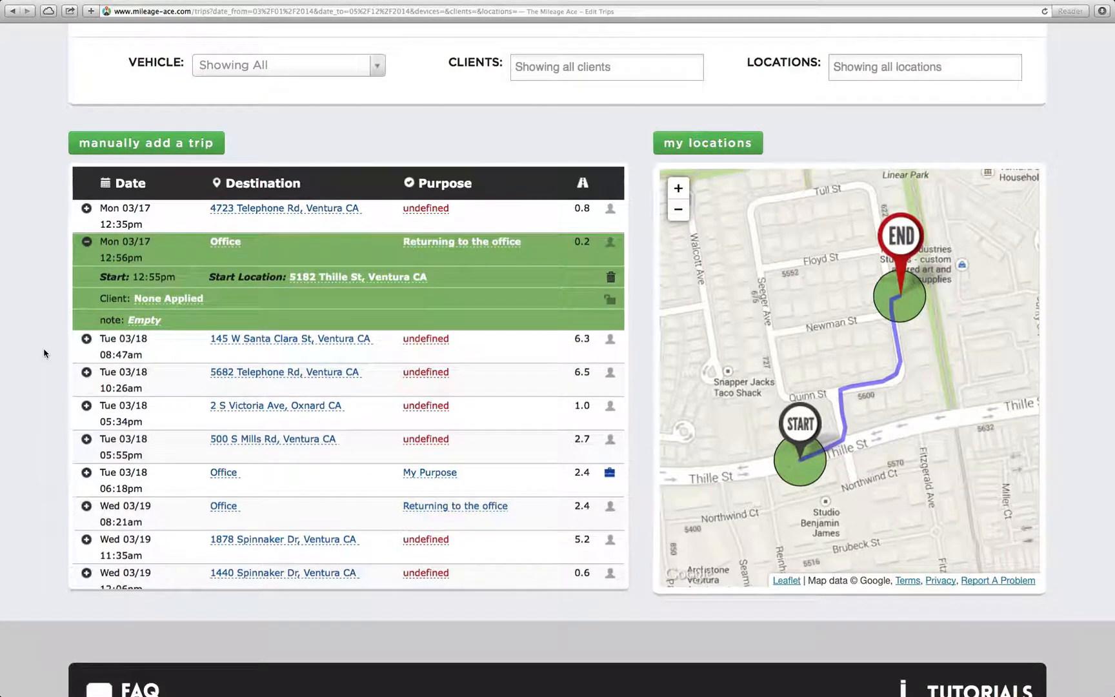
pyautogui.click(85, 248)
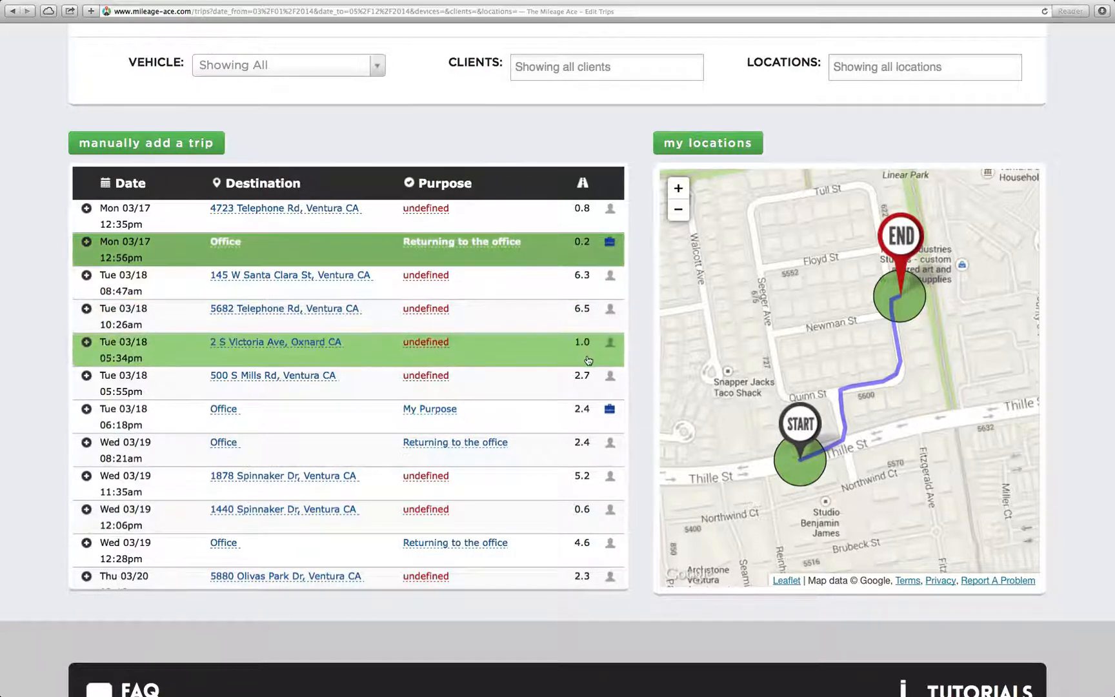
pyautogui.click(610, 243)
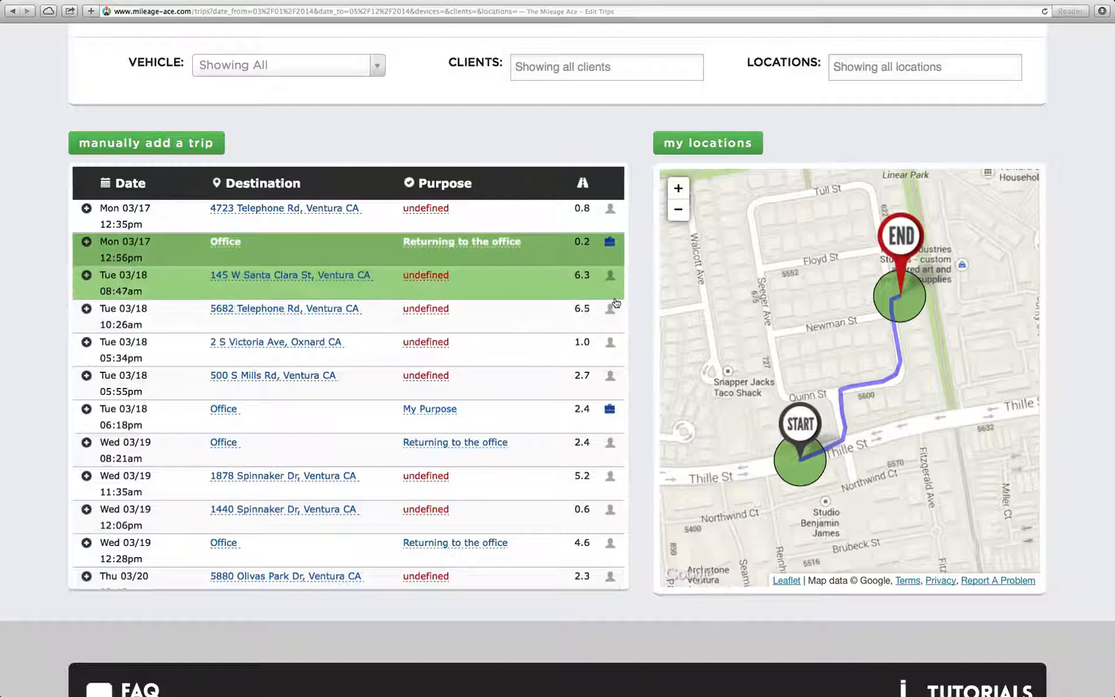
# - Classify the Wed 03/19 08:21am Office trip as business
pyautogui.scroll(-3, 477, 373)
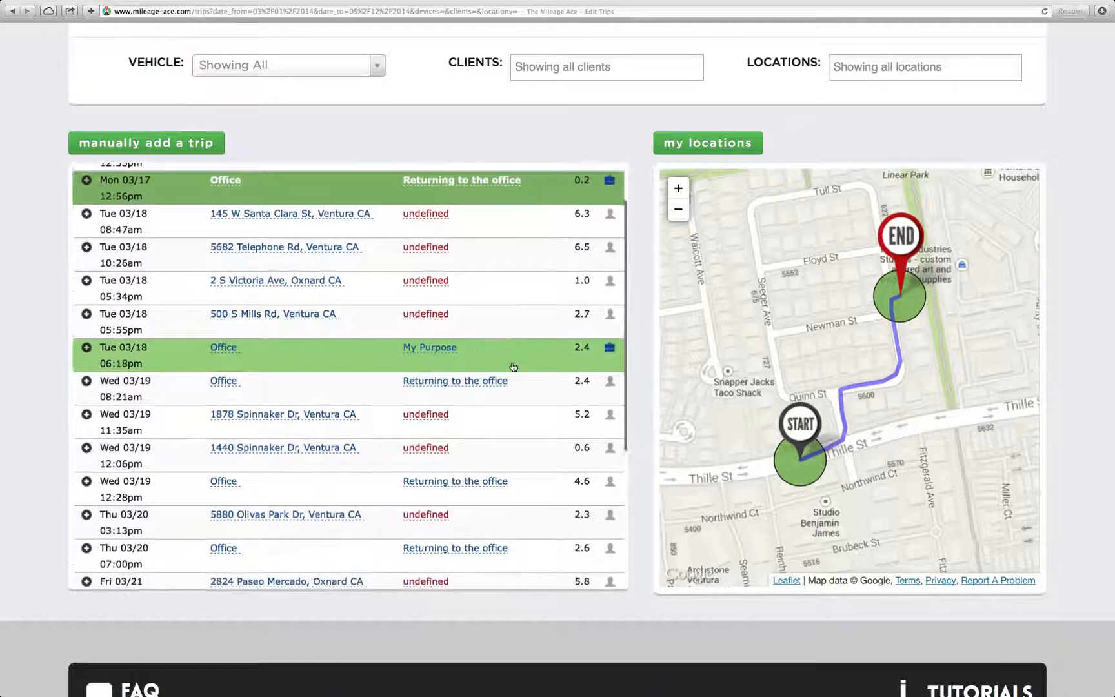
pyautogui.scroll(-1, 511, 367)
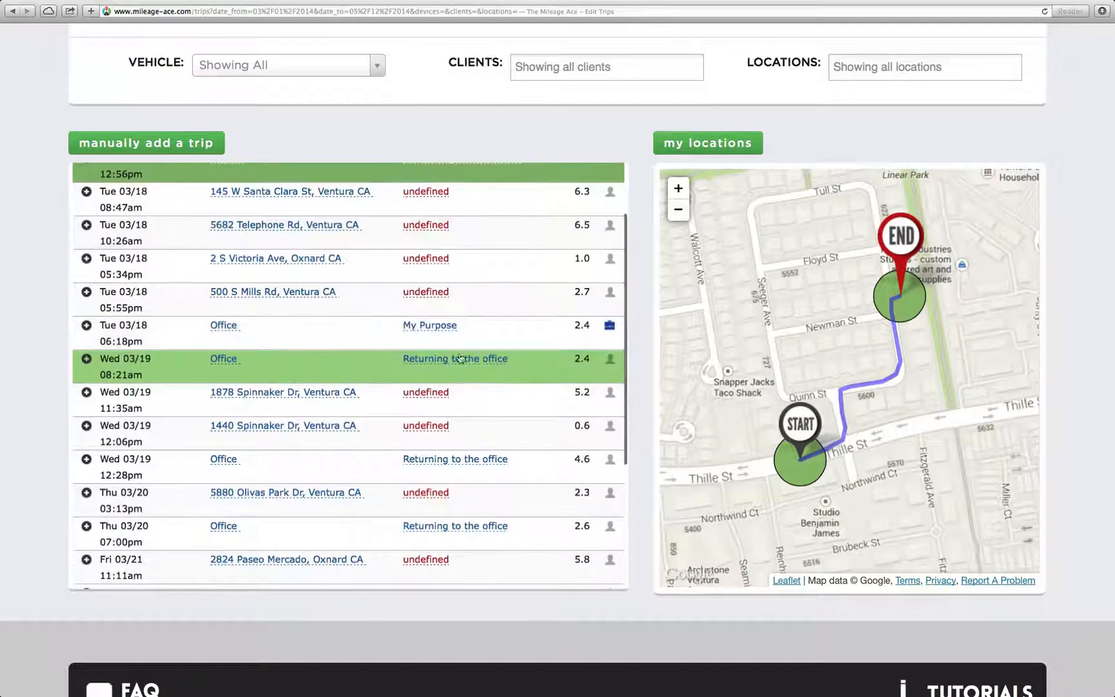
pyautogui.click(609, 362)
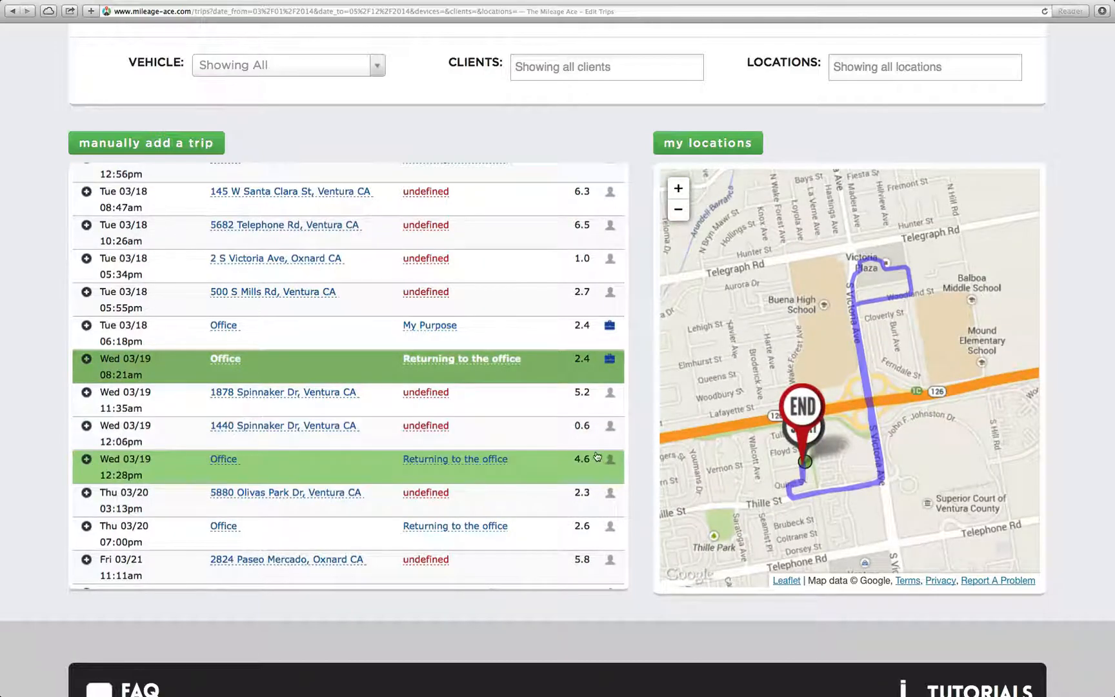
# - Show the route of the Wed 03/19 12:28pm Office trip on the map and look over the trips that follow it
pyautogui.click(511, 480)
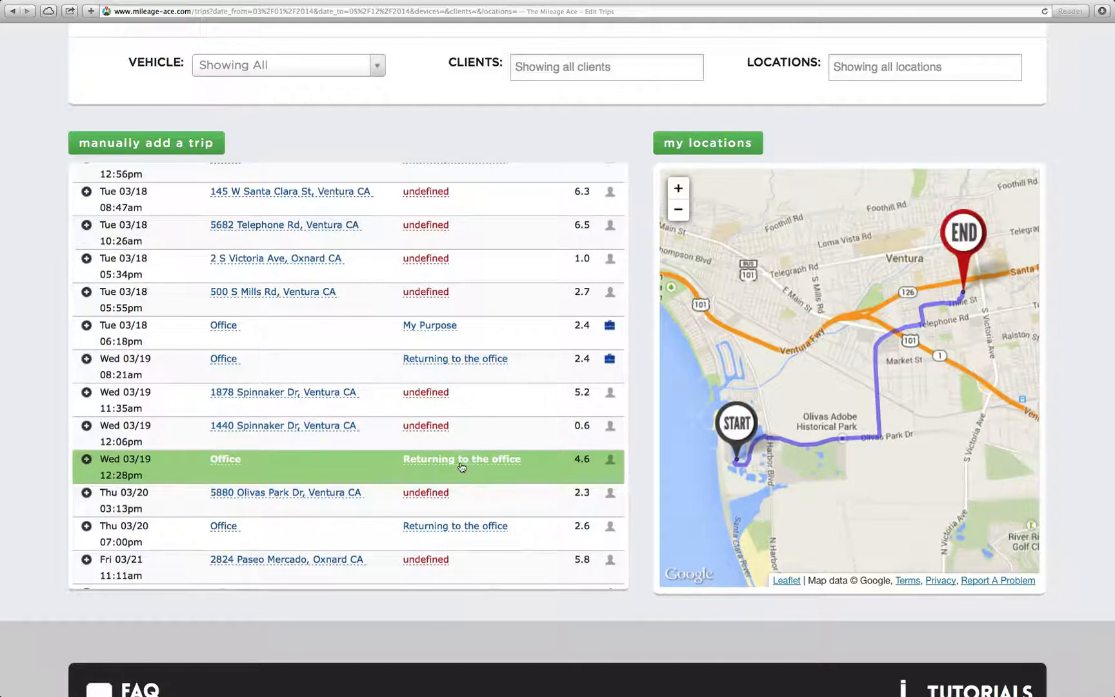
pyautogui.click(620, 470)
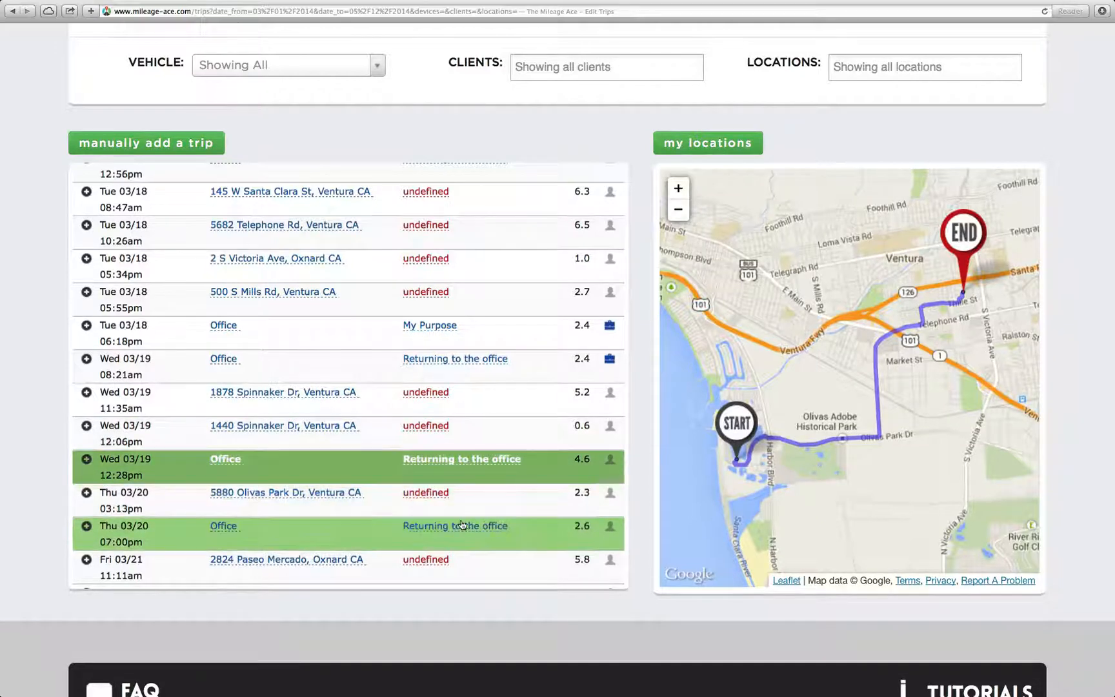
pyautogui.scroll(-1, 468, 525)
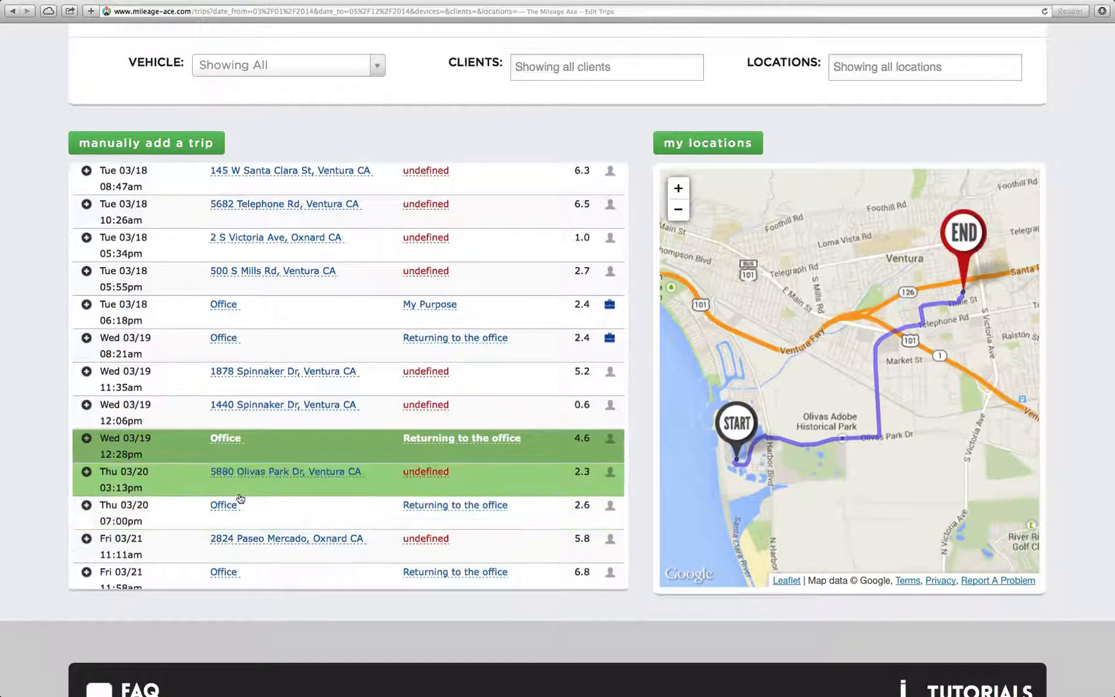
pyautogui.scroll(-3, 242, 498)
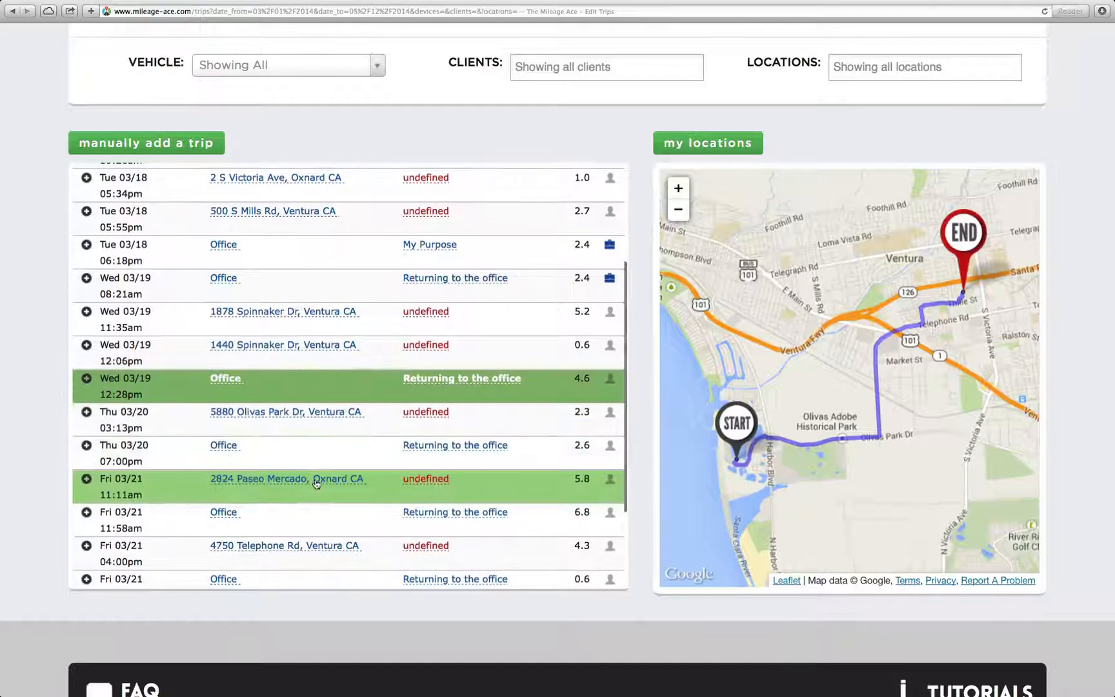